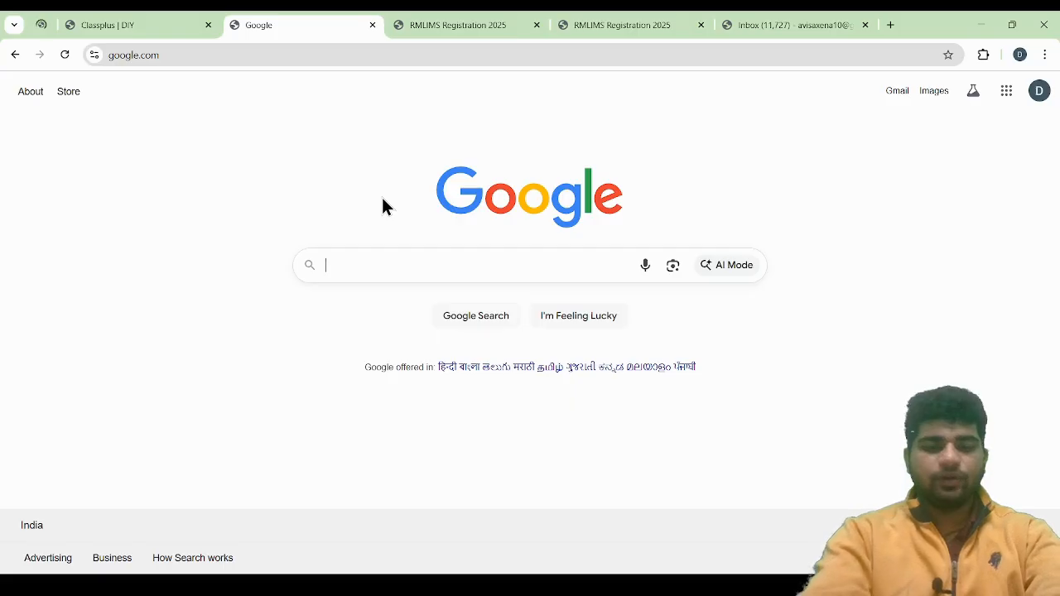
# Search Google for "rml lucknow" and open the institute's recruitment page
pyautogui.write('RML')
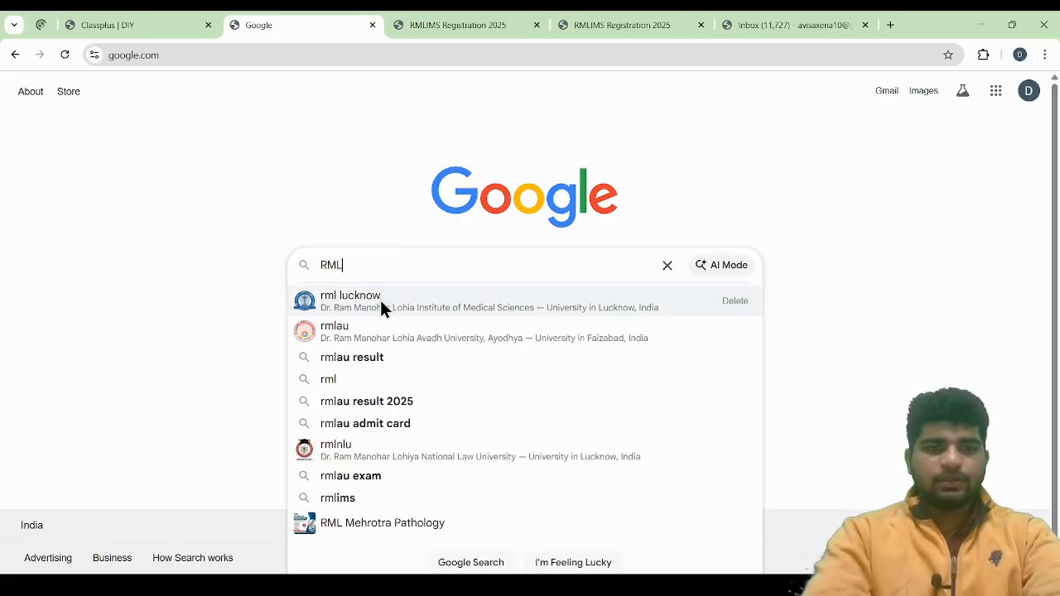
pyautogui.click(352, 302)
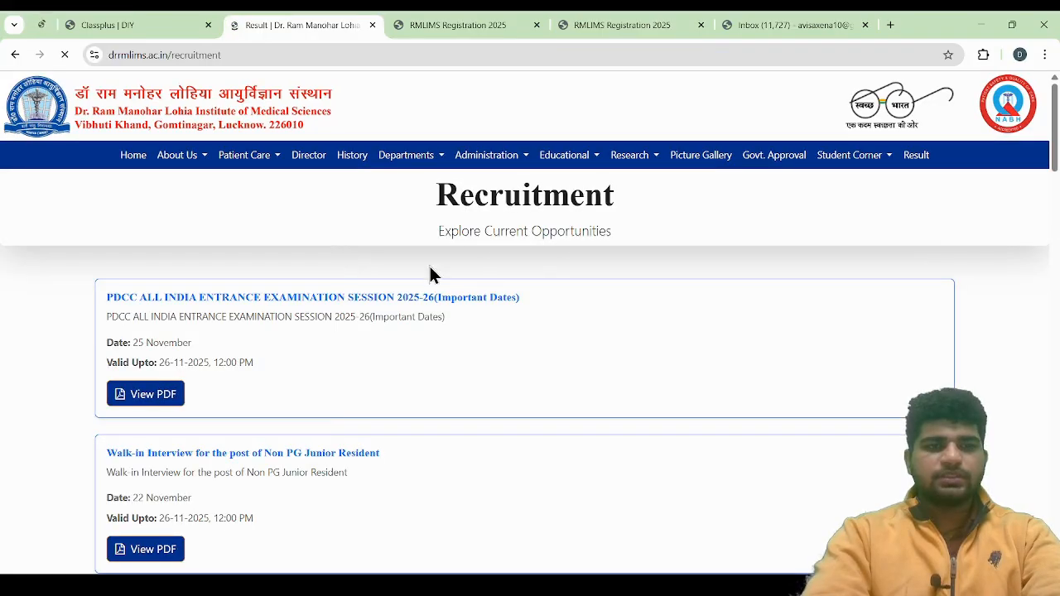
# Open the registration site for Advt No. 72-77, Non teaching post Medical and Paramedical 2025, from the recruitment list
pyautogui.scroll(-2, 321, 414)
pyautogui.scroll(-8, 321, 421)
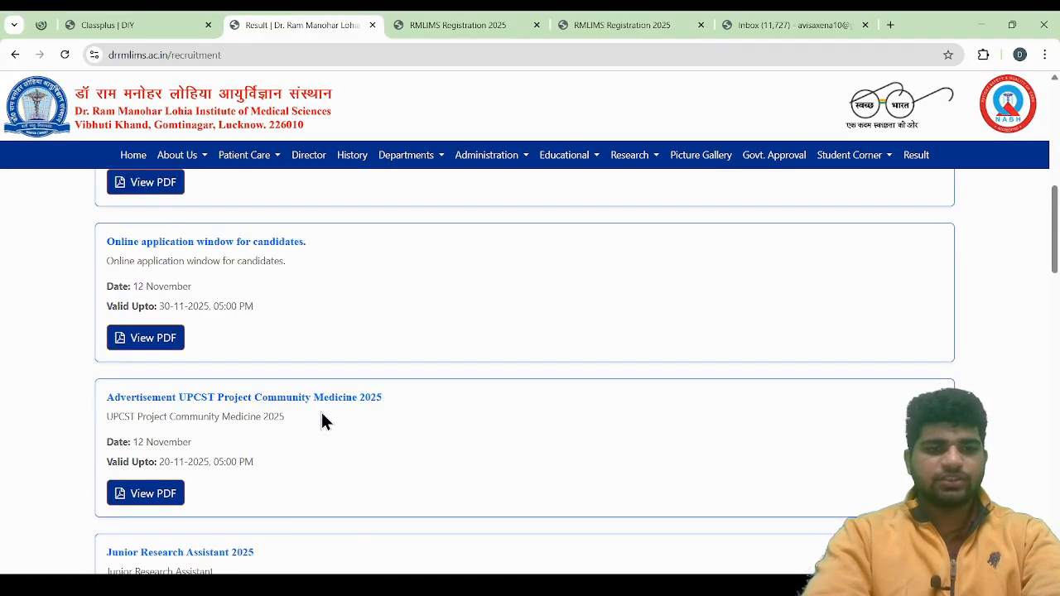
pyautogui.scroll(-2, 321, 421)
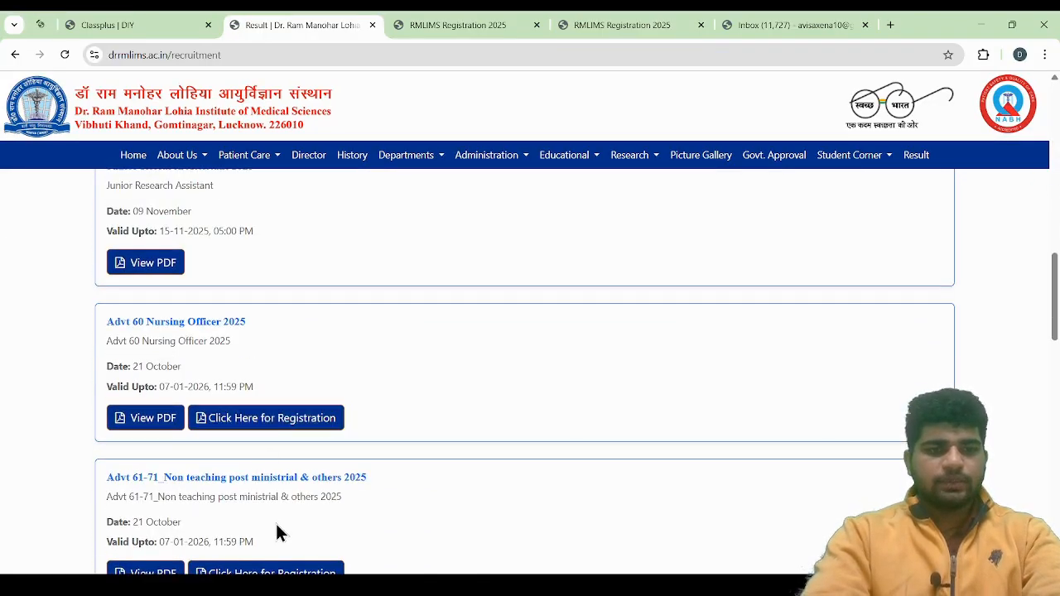
pyautogui.scroll(-2, 279, 530)
pyautogui.scroll(-2, 223, 377)
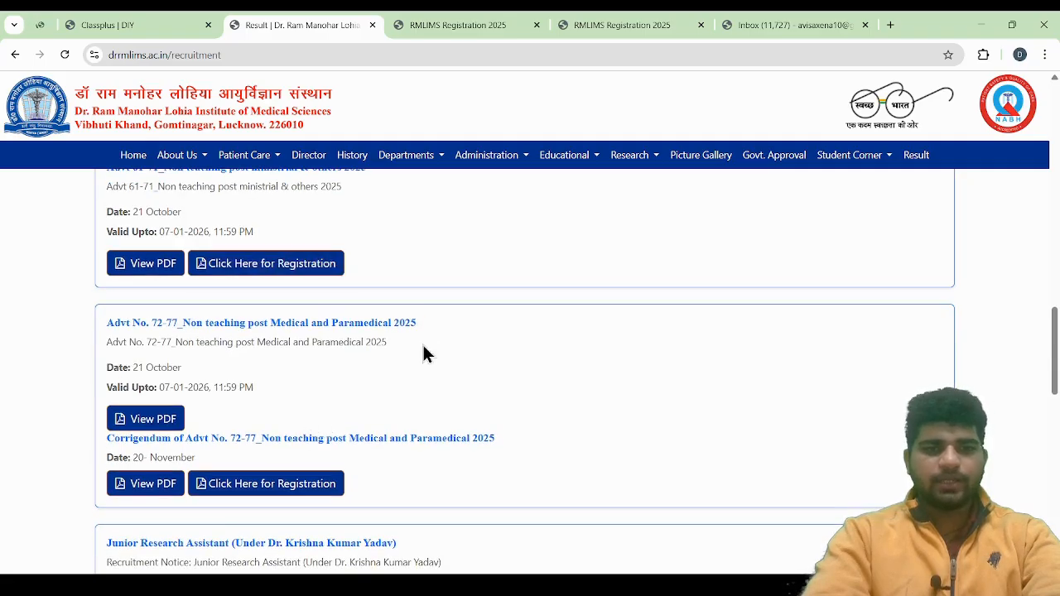
pyautogui.click(274, 489)
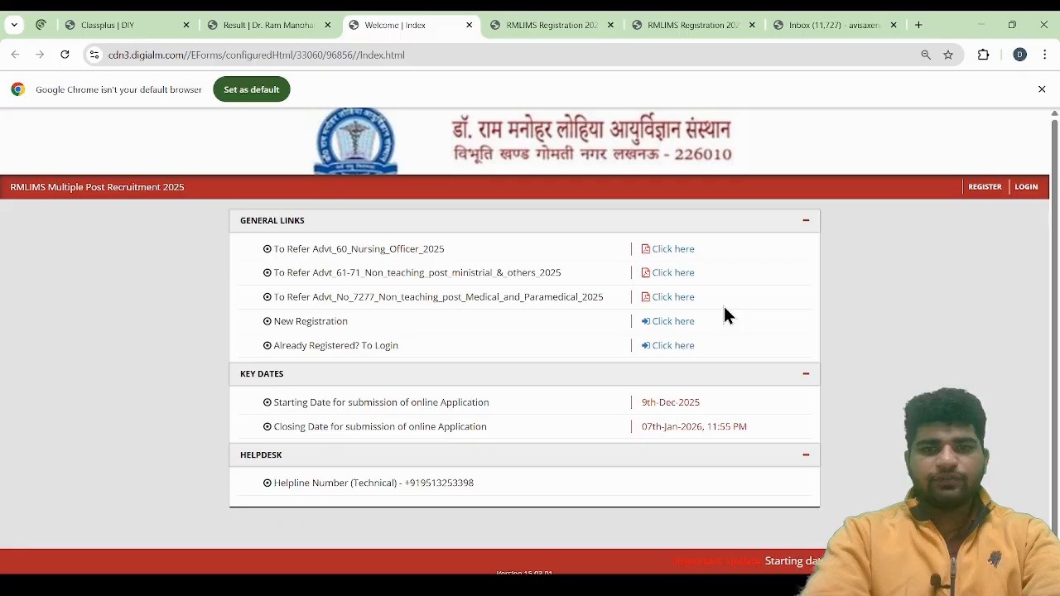
# Review the three advertisement entries under General Links and open the New Registration form
pyautogui.moveTo(725, 308); pyautogui.dragTo(257, 249)
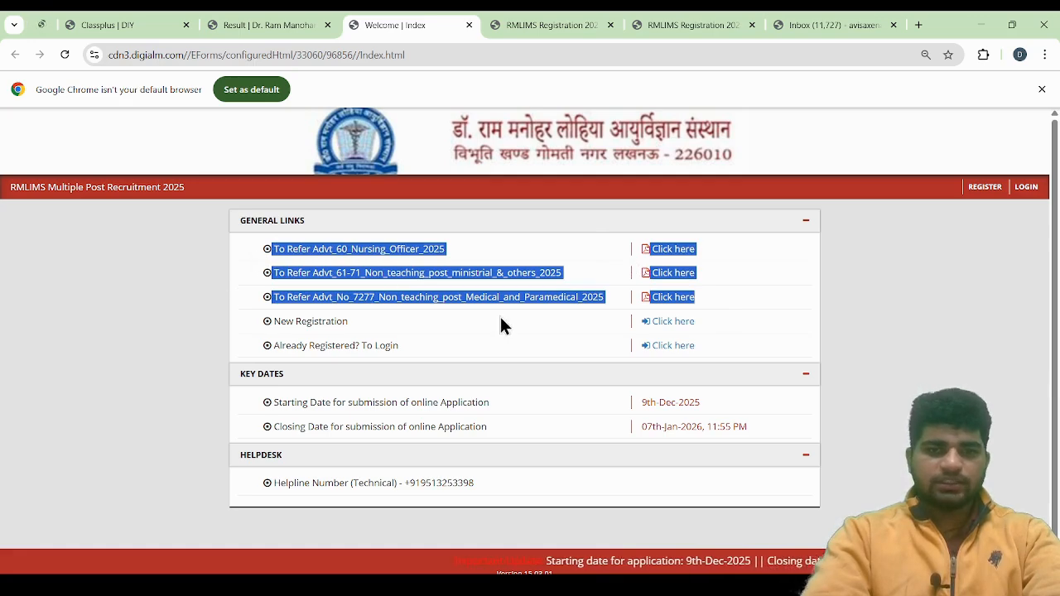
pyautogui.click(262, 316)
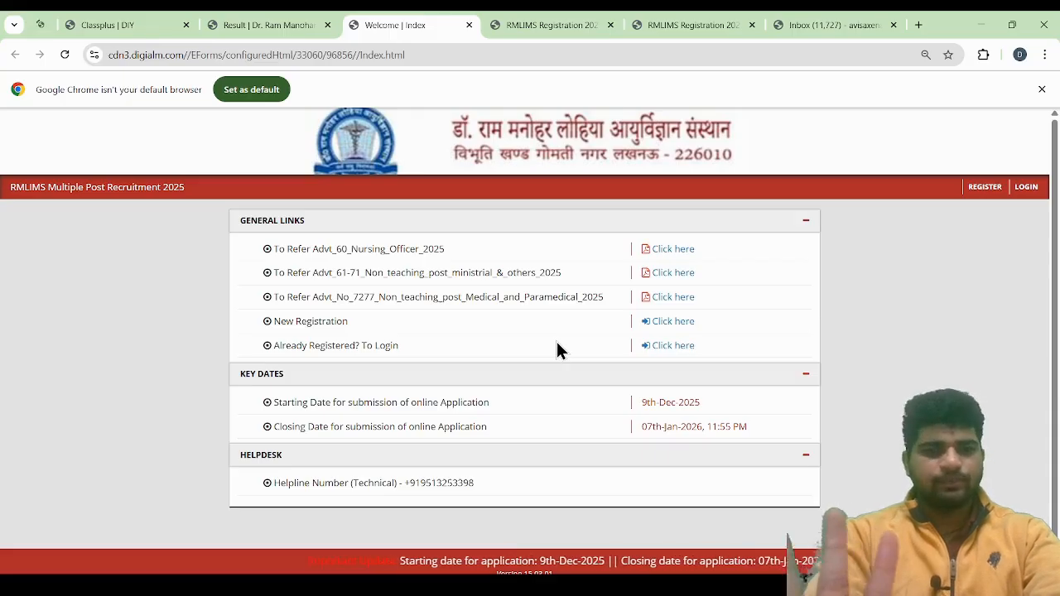
pyautogui.click(681, 326)
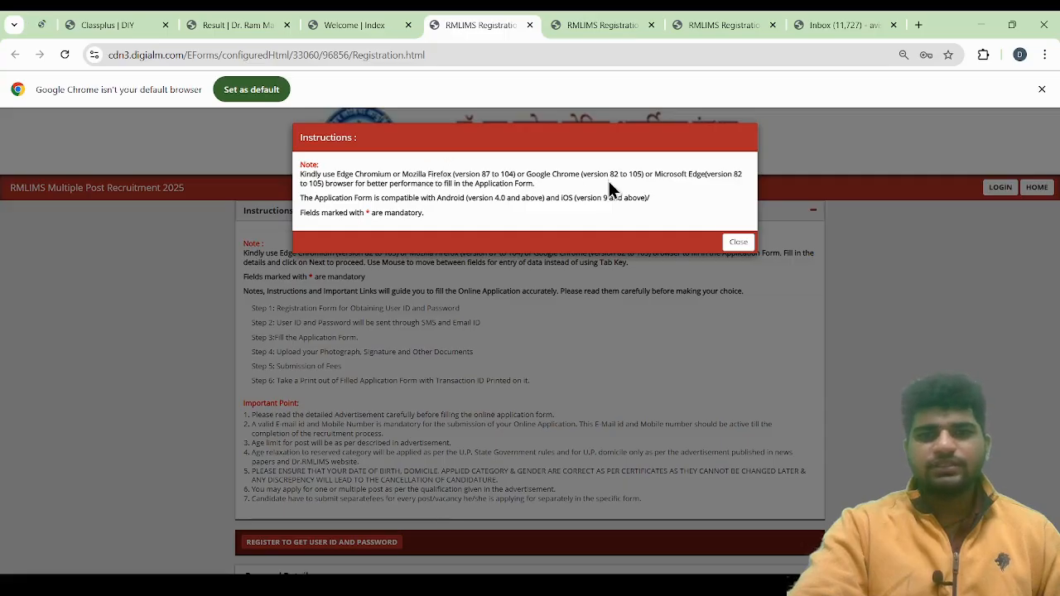
# Dismiss the browser instructions notice and agree to the privacy notice
pyautogui.click(737, 242)
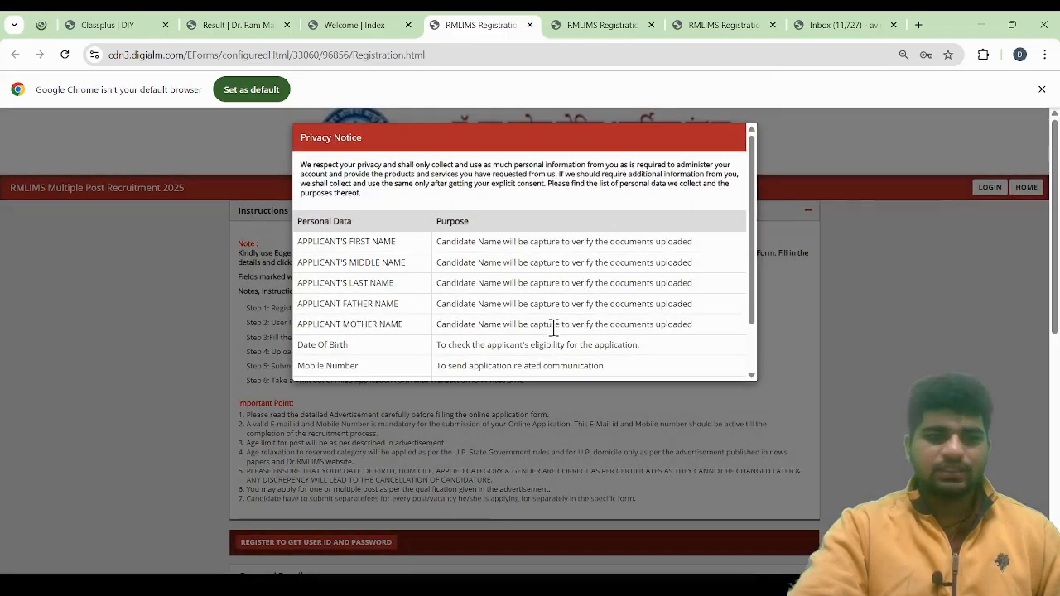
pyautogui.scroll(-2, 633, 267)
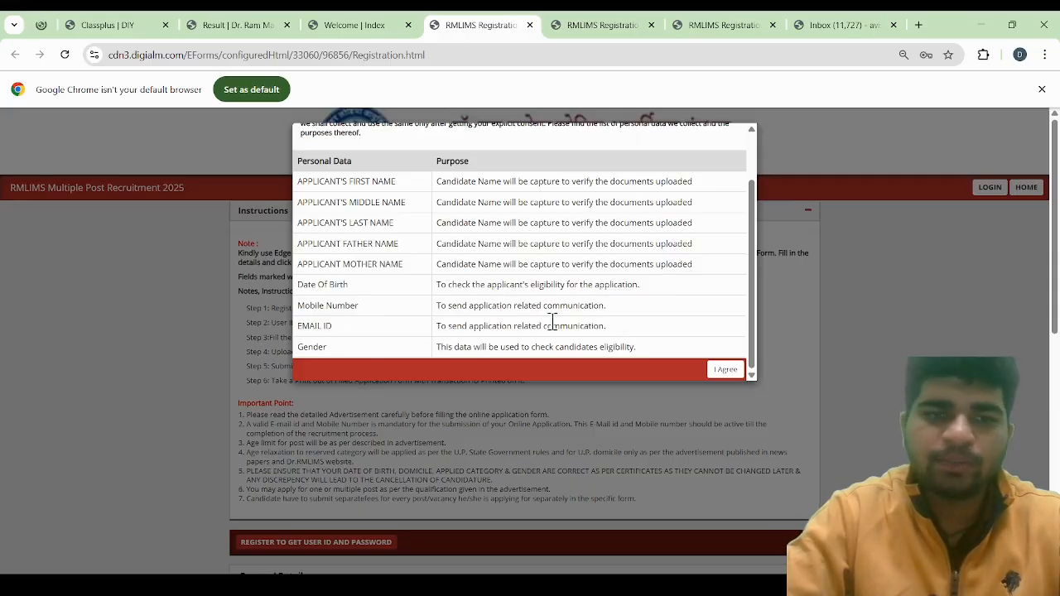
pyautogui.click(728, 372)
# Read through the six application steps in the form's instructions, highlighting the registration, credentials, document upload and fee lines
pyautogui.scroll(-1, 490, 371)
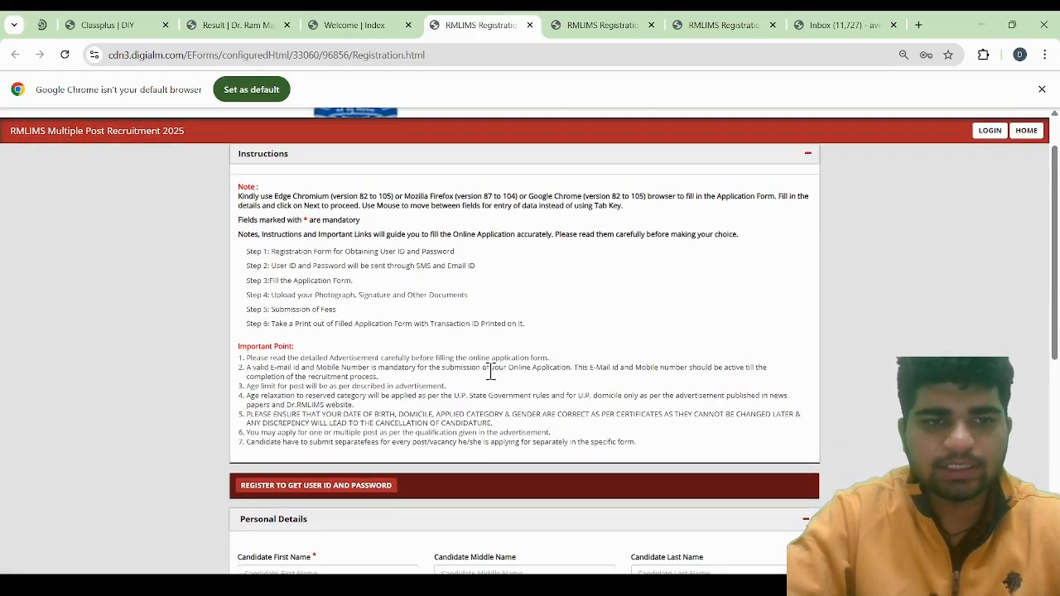
pyautogui.scroll(-1, 416, 357)
pyautogui.scroll(3, 331, 290)
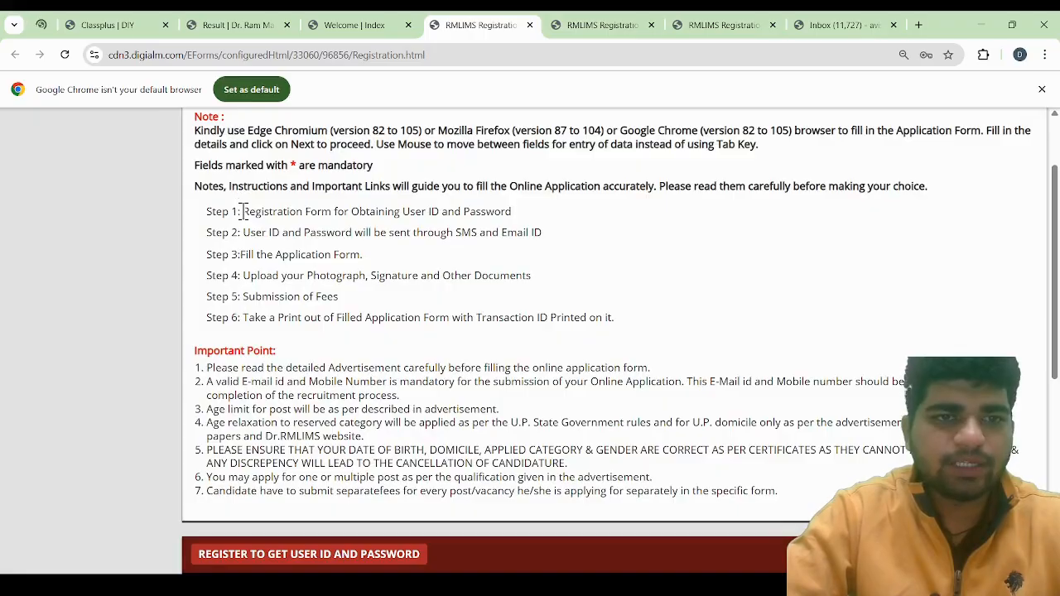
pyautogui.moveTo(243, 211); pyautogui.dragTo(507, 213)
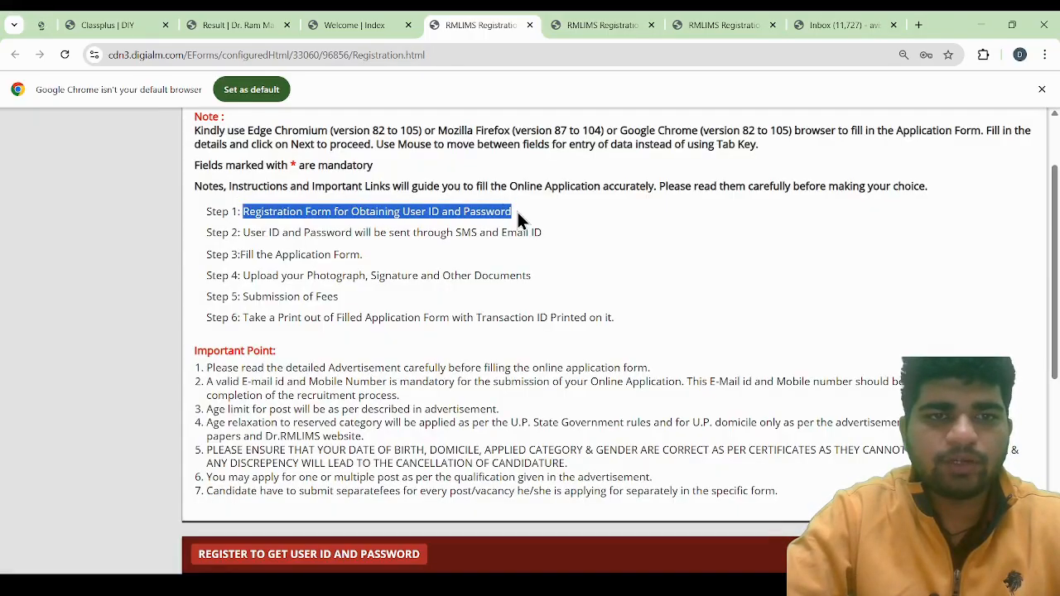
pyautogui.hotkey('ctrl', '-')
pyautogui.hotkey('ctrl', '-')
pyautogui.hotkey('ctrl', '-')
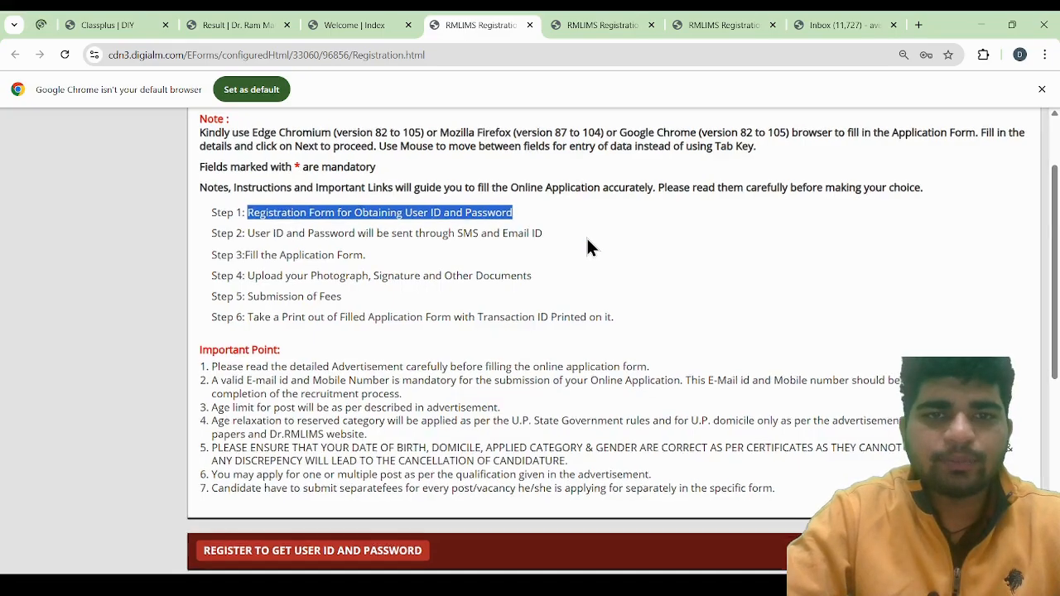
pyautogui.moveTo(271, 251); pyautogui.dragTo(477, 250)
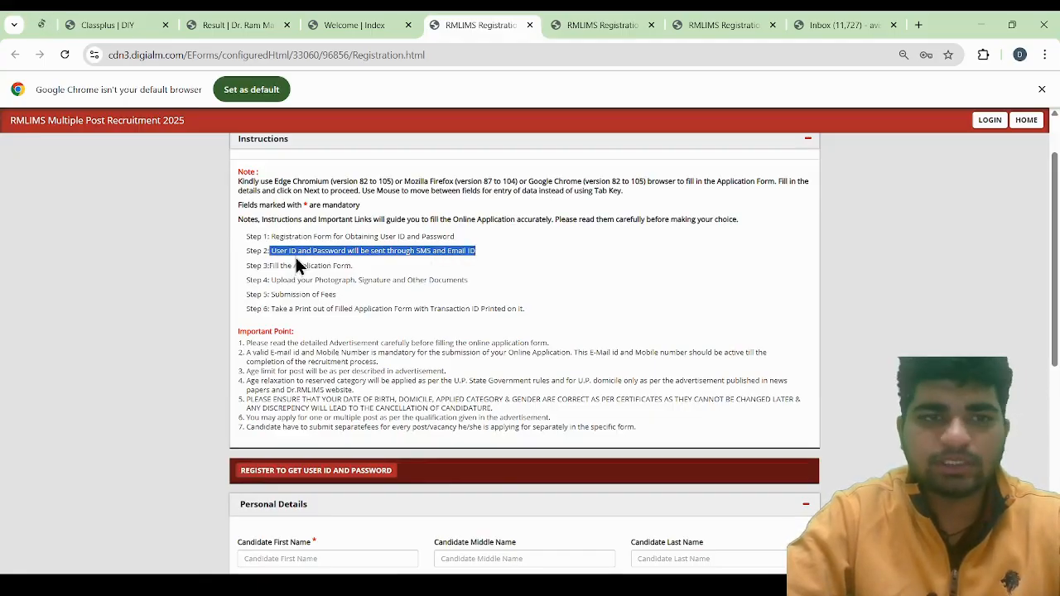
pyautogui.moveTo(276, 265); pyautogui.dragTo(371, 250)
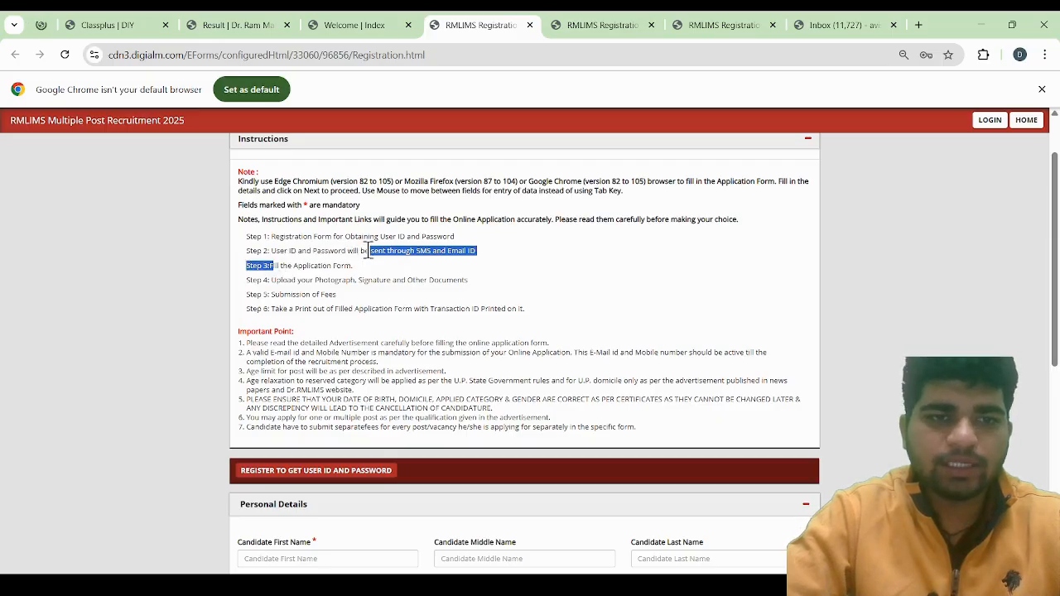
pyautogui.moveTo(324, 280); pyautogui.dragTo(462, 280)
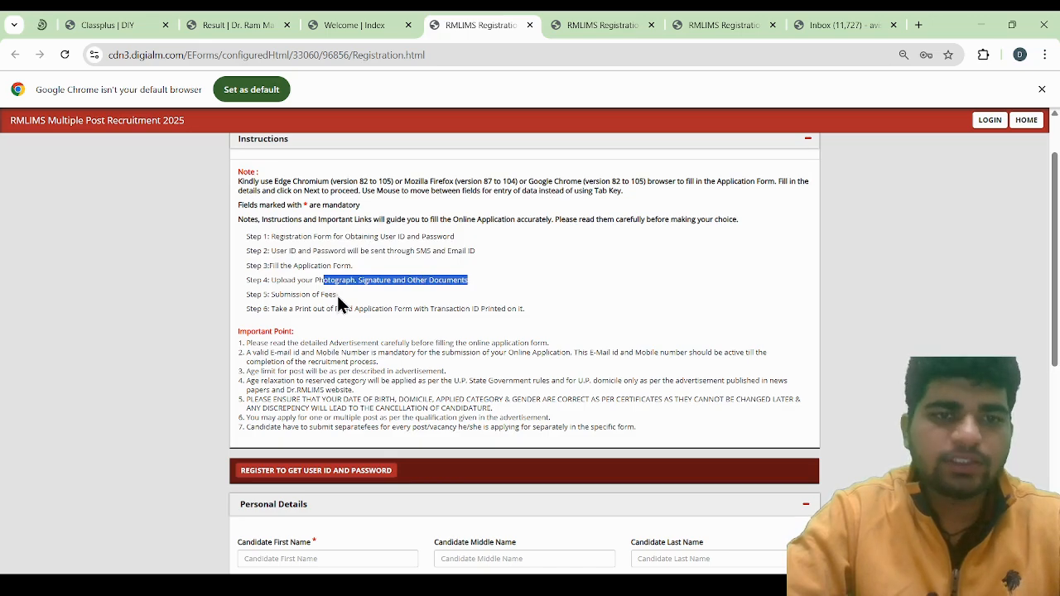
pyautogui.moveTo(337, 296); pyautogui.dragTo(275, 295)
pyautogui.click(280, 324)
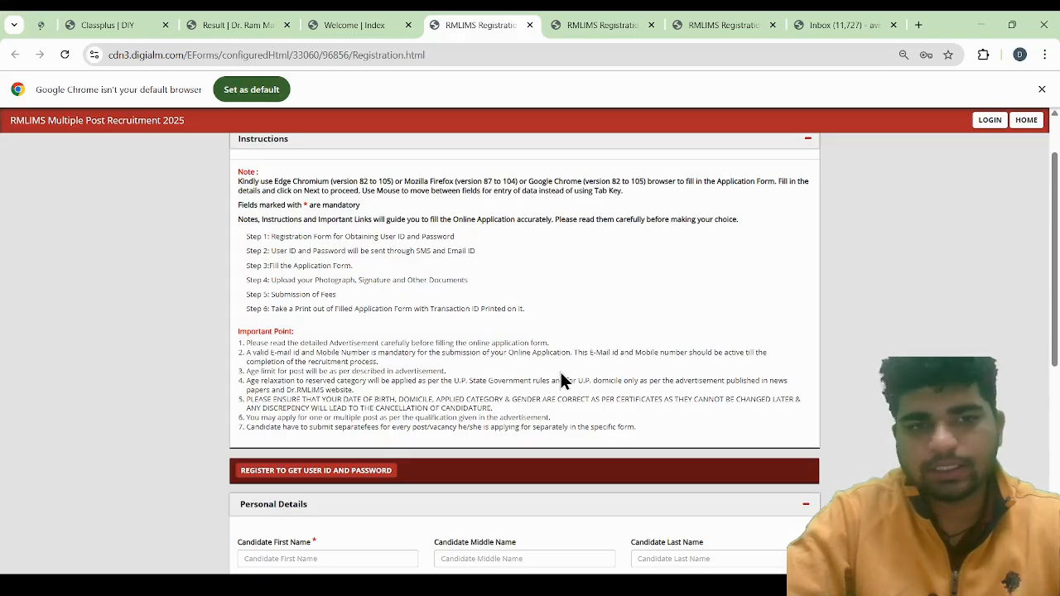
# Examine the Important Point list, highlighting the requirement for a valid e-mail ID and mobile number
pyautogui.scroll(-1, 563, 352)
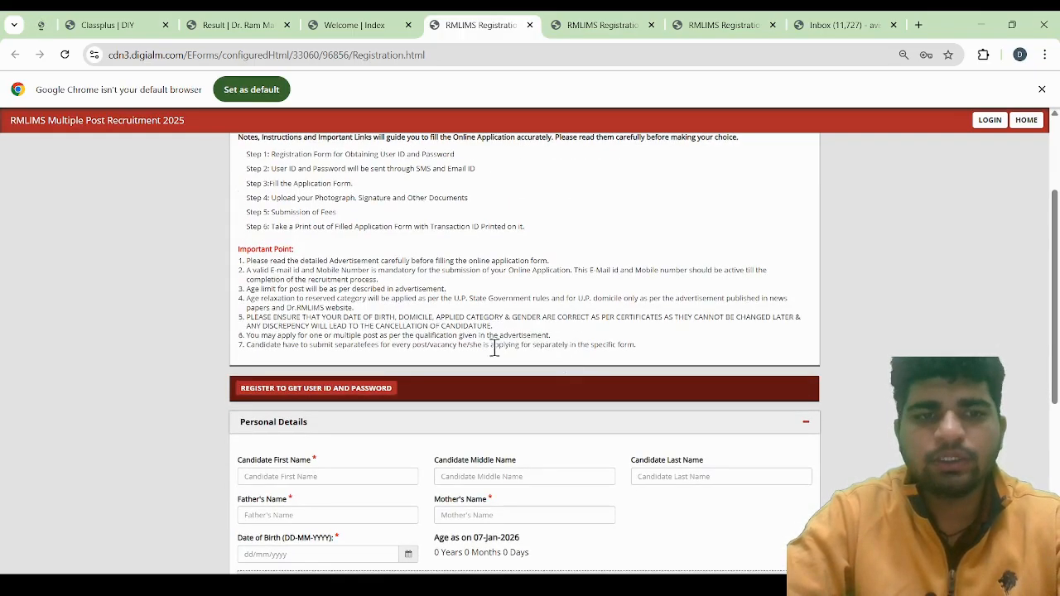
pyautogui.hotkey('ctrl', '+')
pyautogui.hotkey('ctrl', '+')
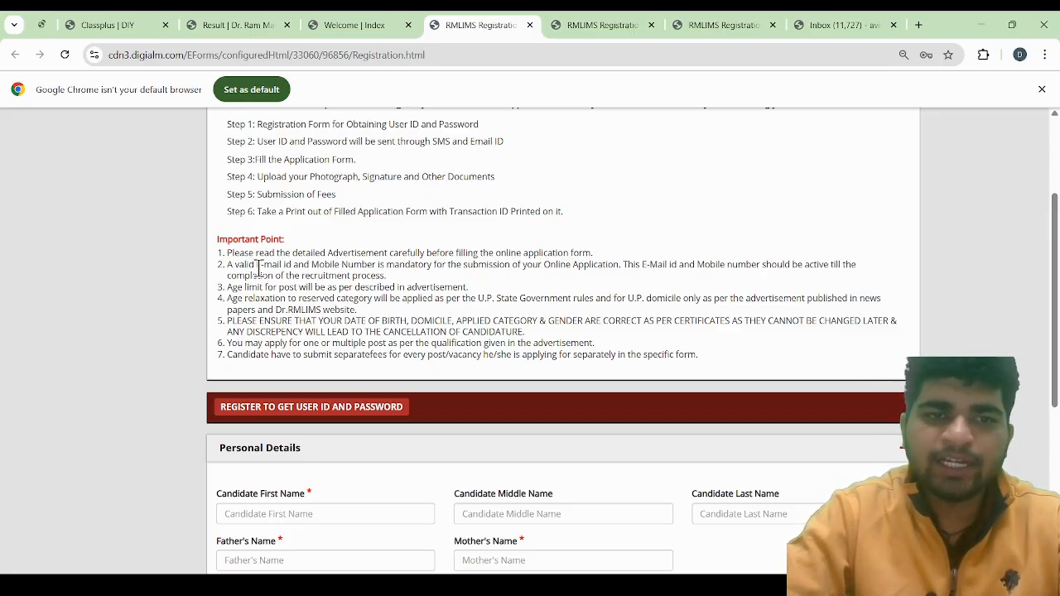
pyautogui.moveTo(257, 265); pyautogui.dragTo(620, 265)
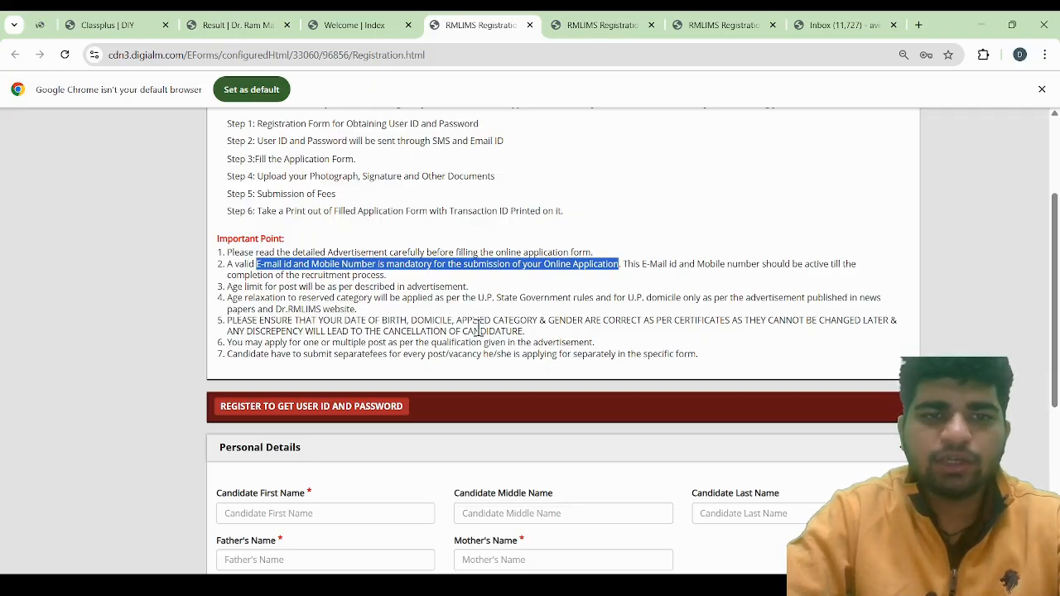
pyautogui.scroll(-1, 478, 342)
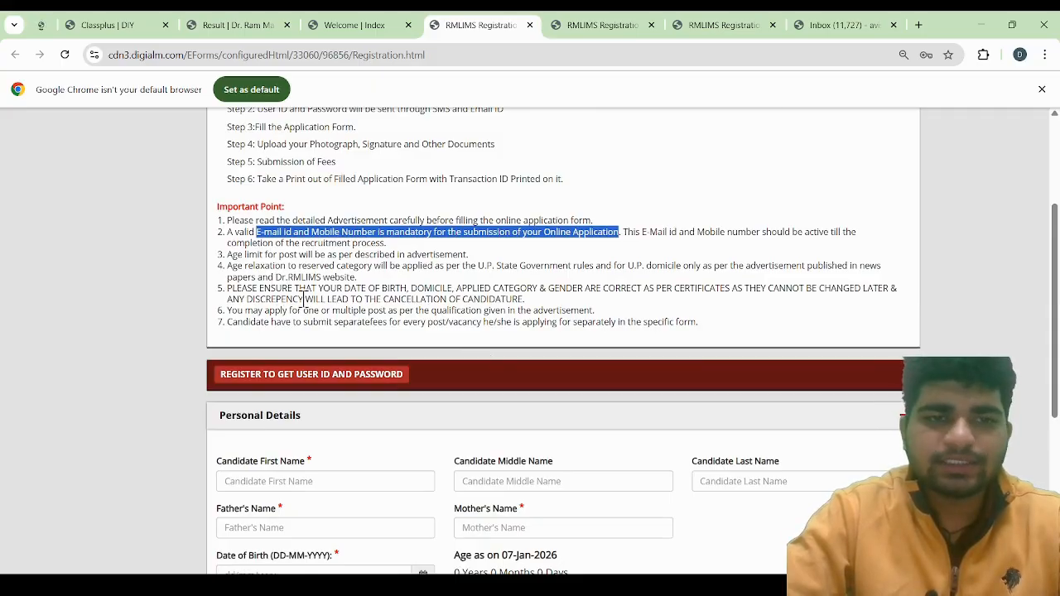
pyautogui.hotkey('ctrl', '-')
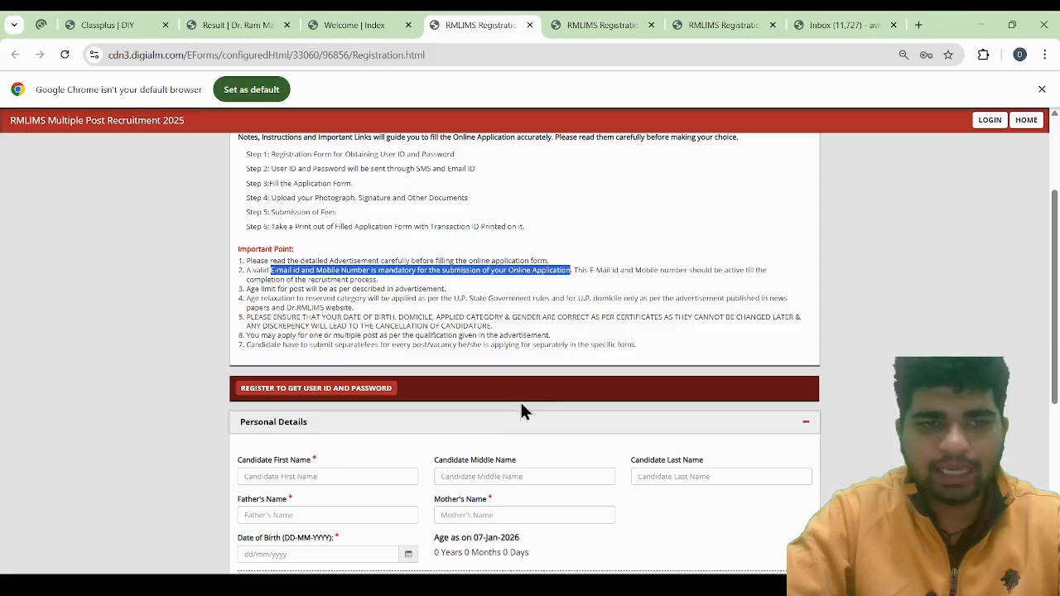
# Look over the candidate first, middle and last name fields and the father's and mother's name fields in Personal Details
pyautogui.scroll(-2, 508, 405)
pyautogui.scroll(-3, 388, 408)
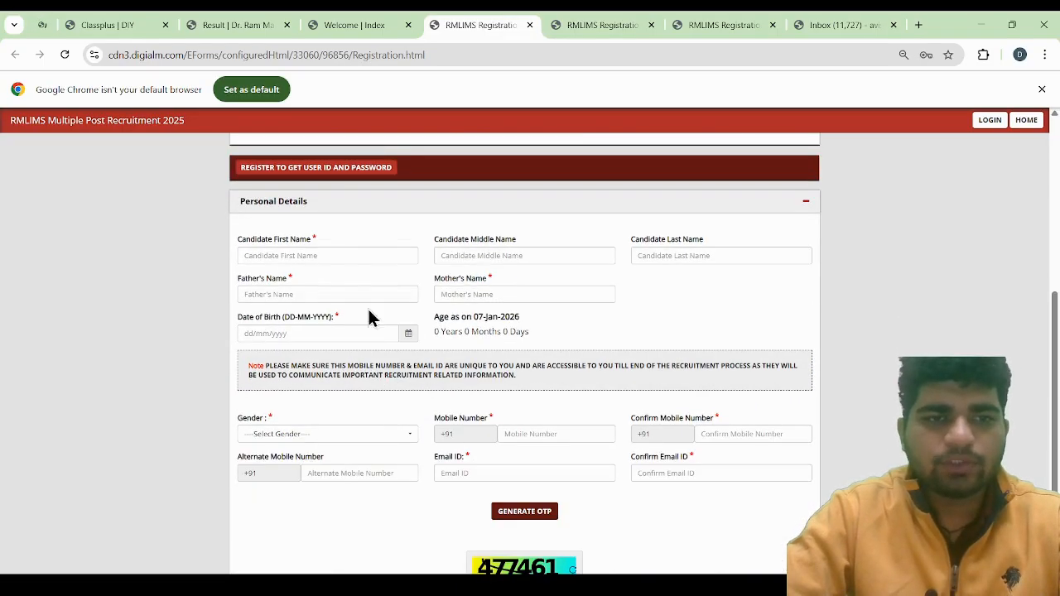
pyautogui.click(327, 256)
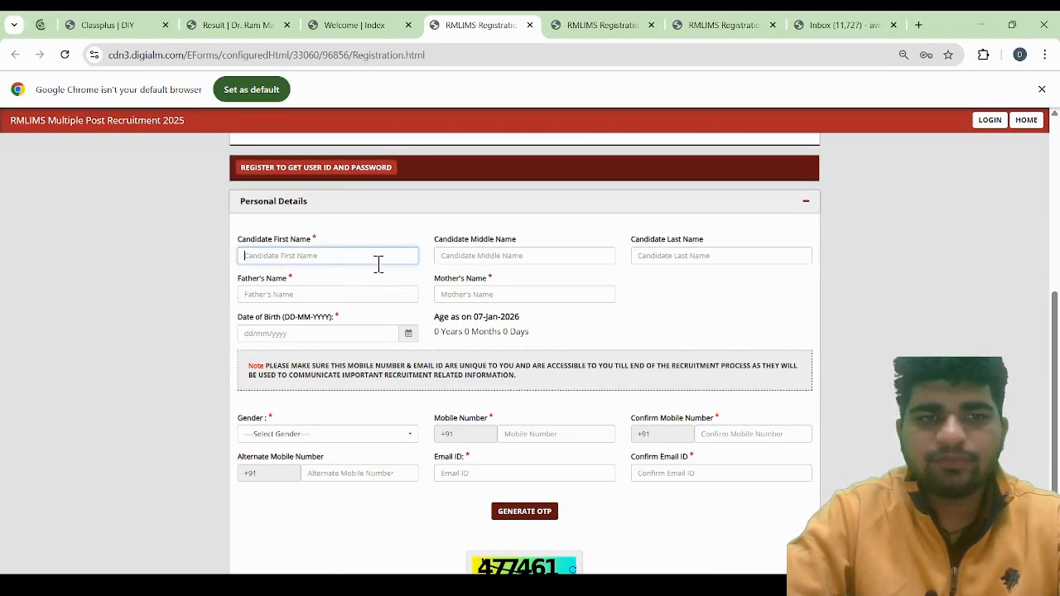
pyautogui.click(516, 253)
pyautogui.click(700, 256)
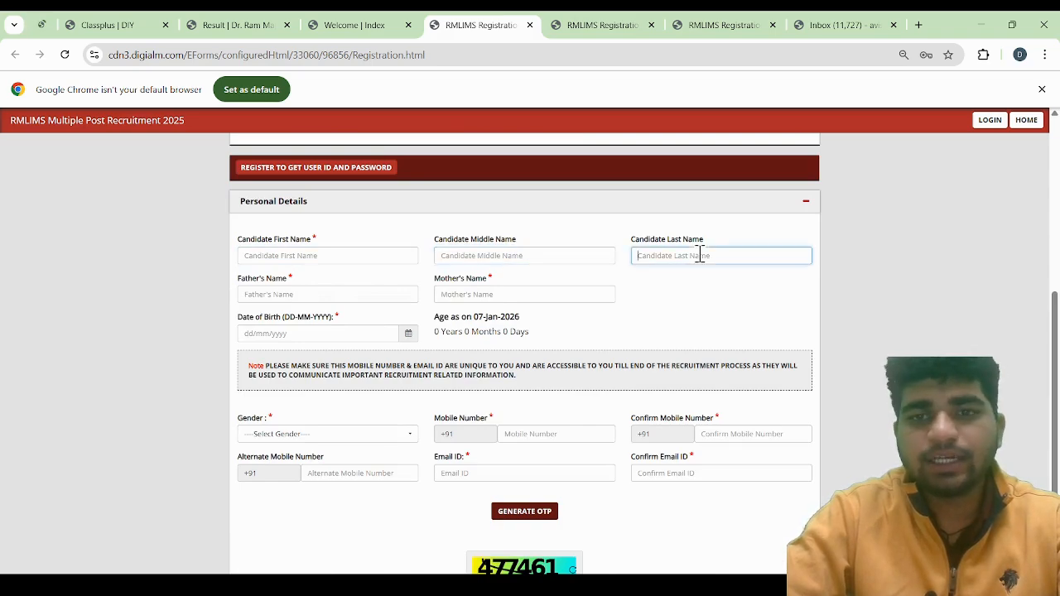
pyautogui.click(298, 293)
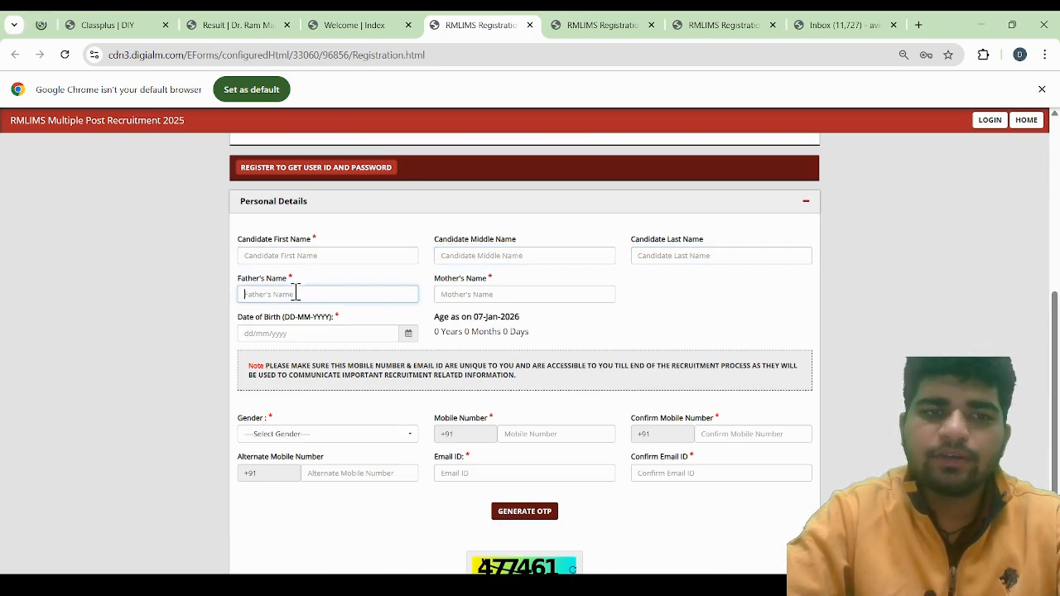
pyautogui.click(489, 293)
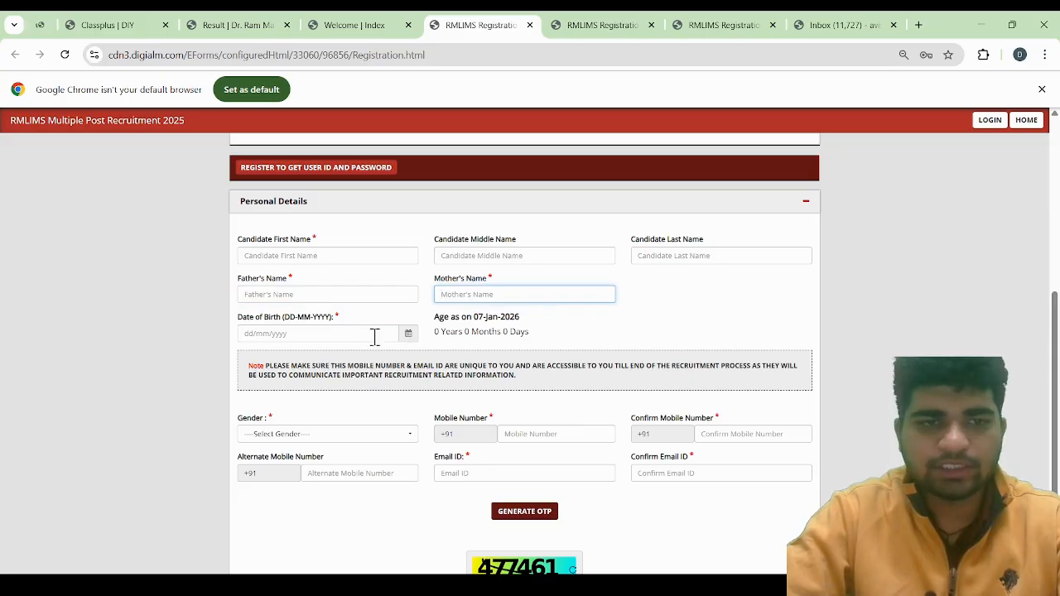
# Look over the mobile number, confirm mobile, alternate mobile, email and confirm email fields in Personal Details
pyautogui.scroll(-1, 313, 439)
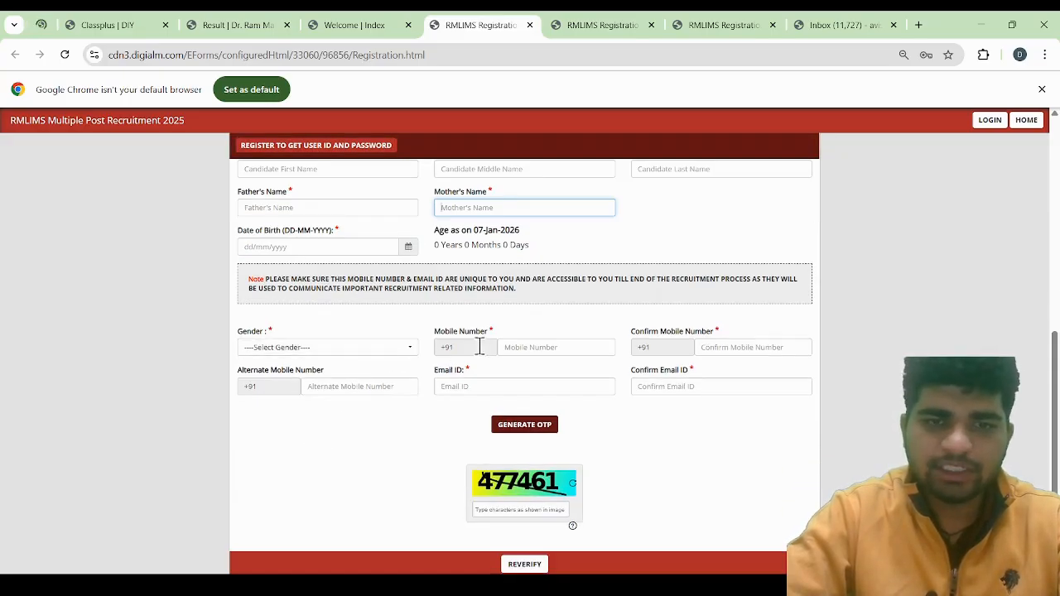
pyautogui.click(549, 351)
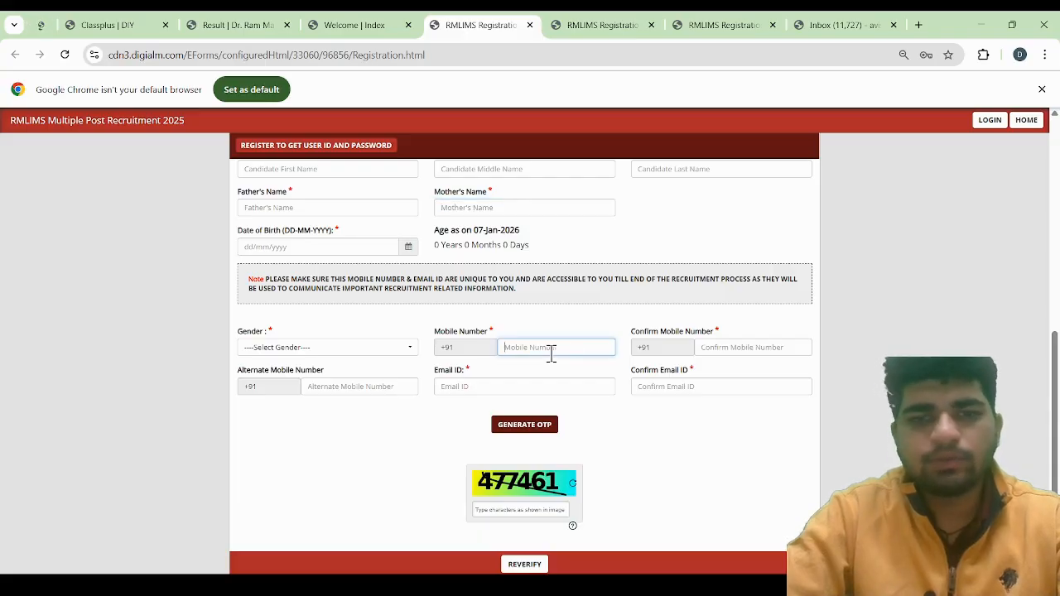
pyautogui.click(749, 345)
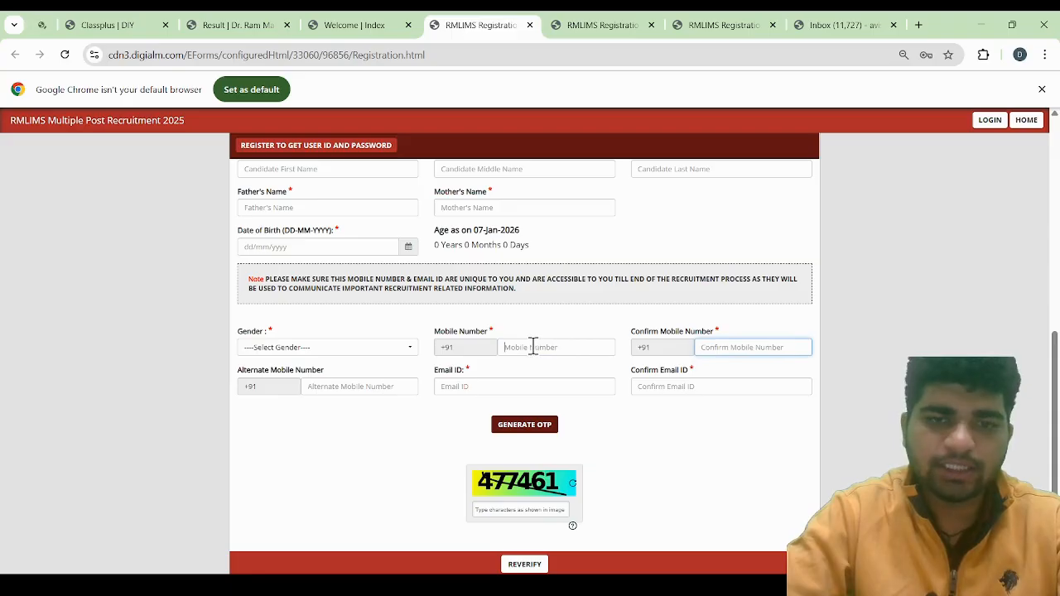
pyautogui.click(534, 347)
pyautogui.click(741, 347)
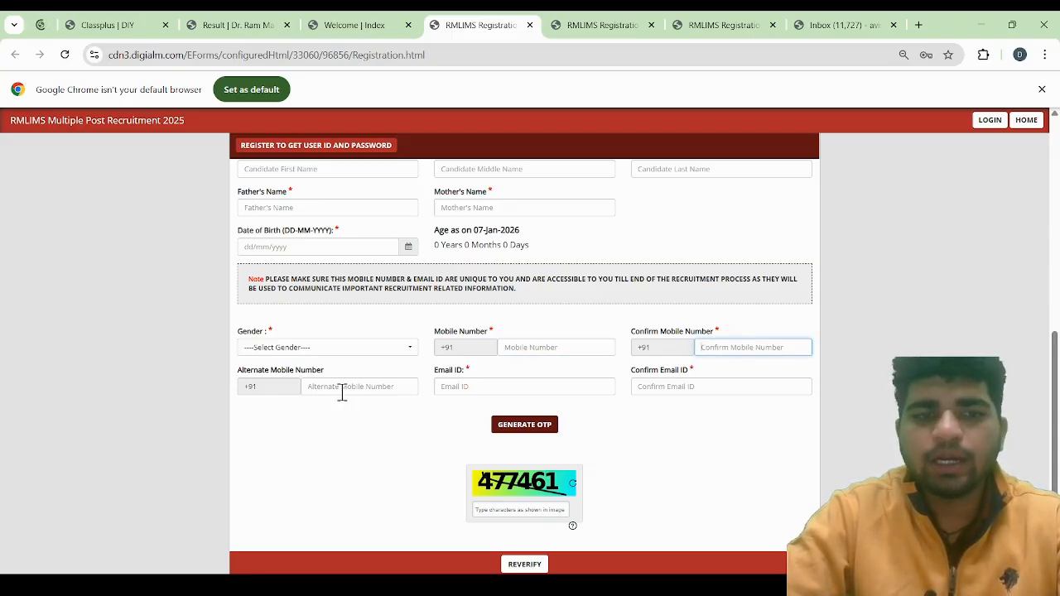
pyautogui.click(370, 387)
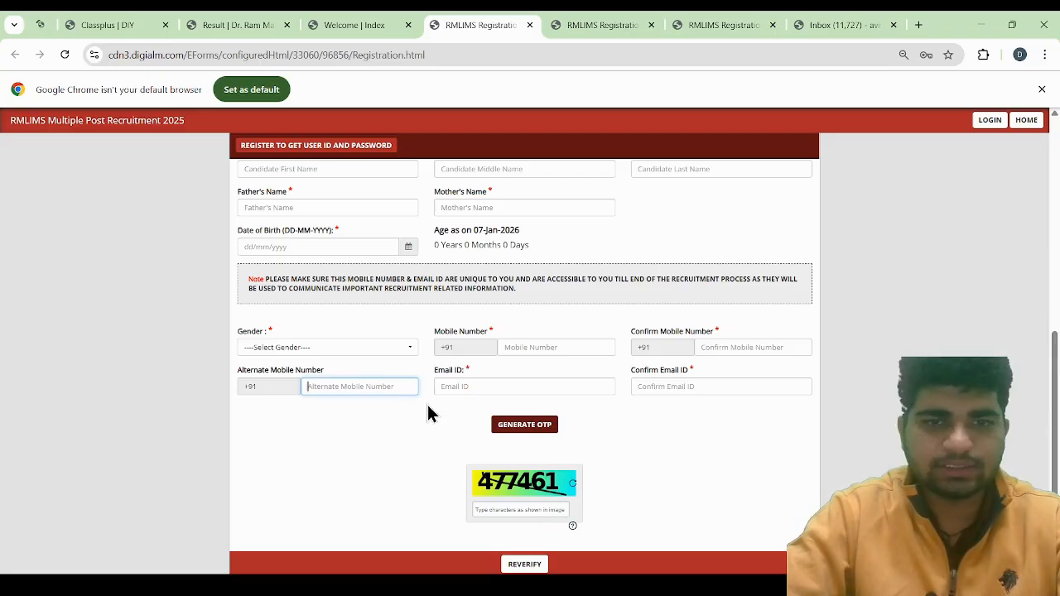
pyautogui.click(494, 388)
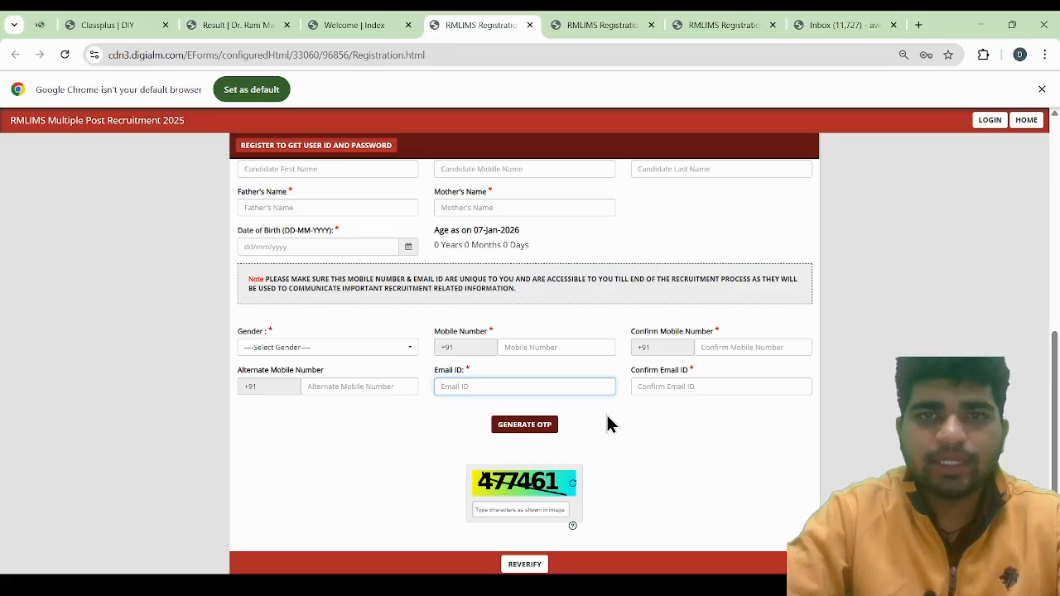
pyautogui.click(674, 388)
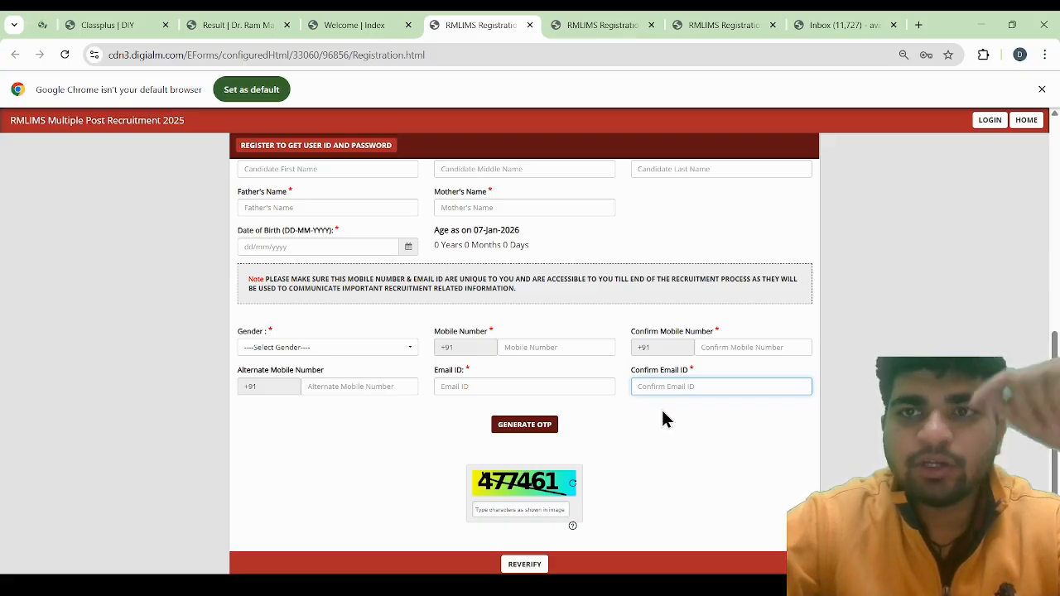
# Switch to Gmail and read the RMLIMS application form OTP message in the Spam folder
pyautogui.click(834, 27)
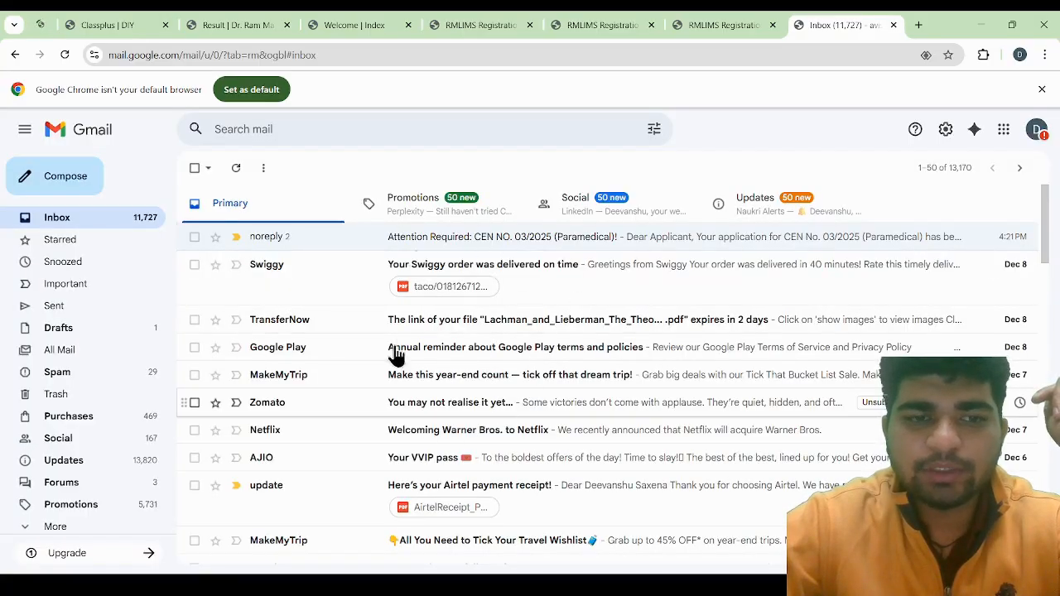
pyautogui.click(55, 374)
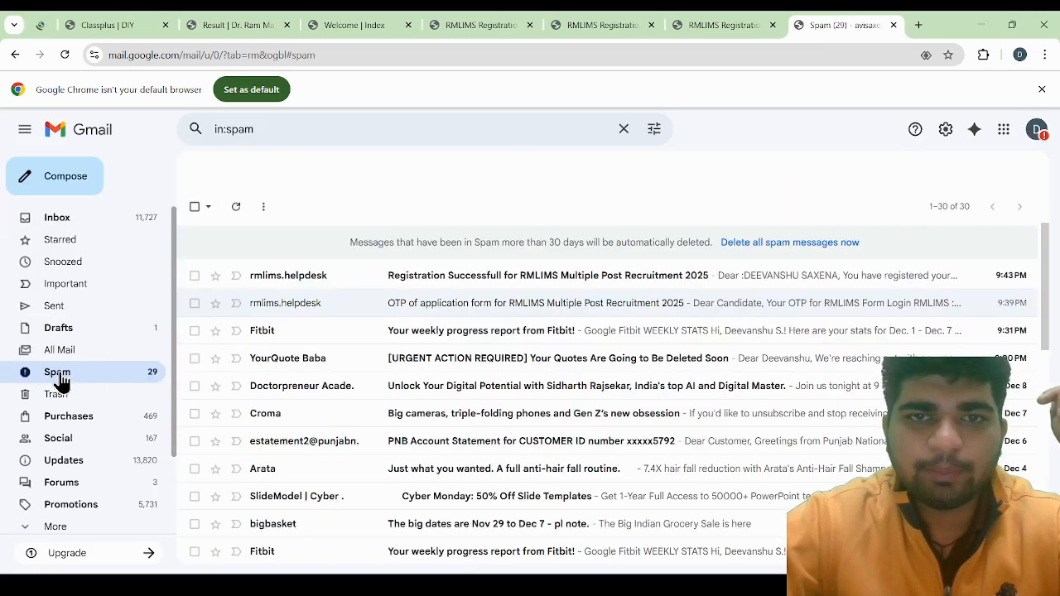
pyautogui.click(530, 307)
pyautogui.scroll(-3, 378, 376)
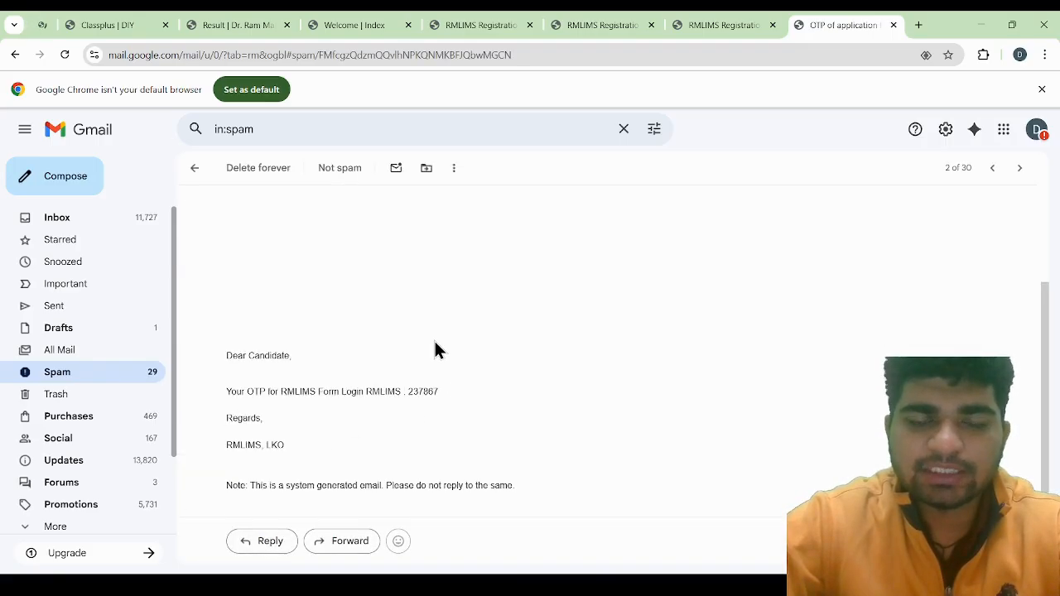
pyautogui.scroll(3, 435, 342)
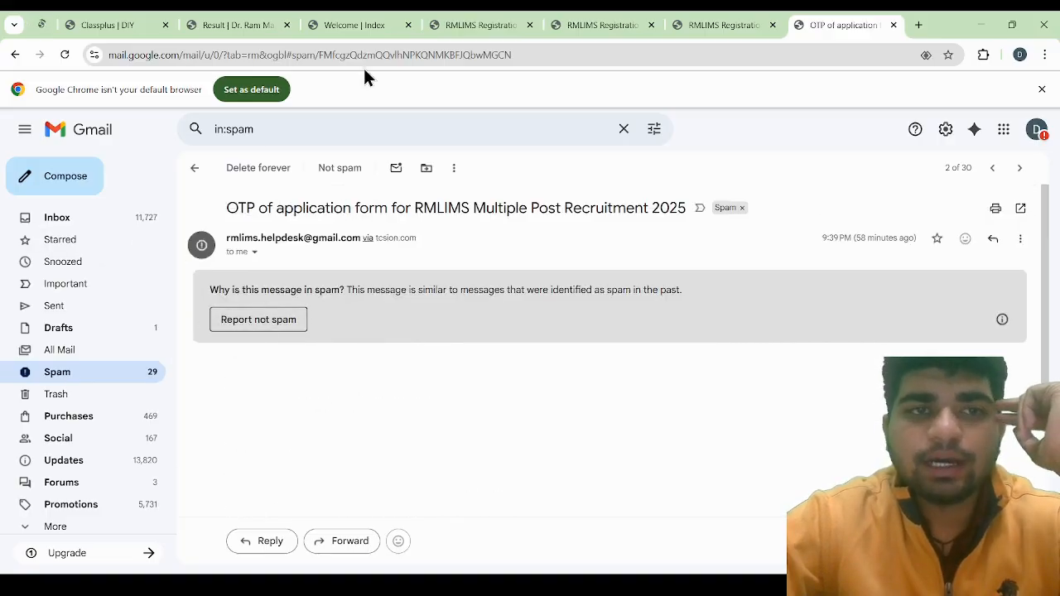
# Return to the RMLIMS registration form and look over its instructions and Personal Details section
pyautogui.click(715, 25)
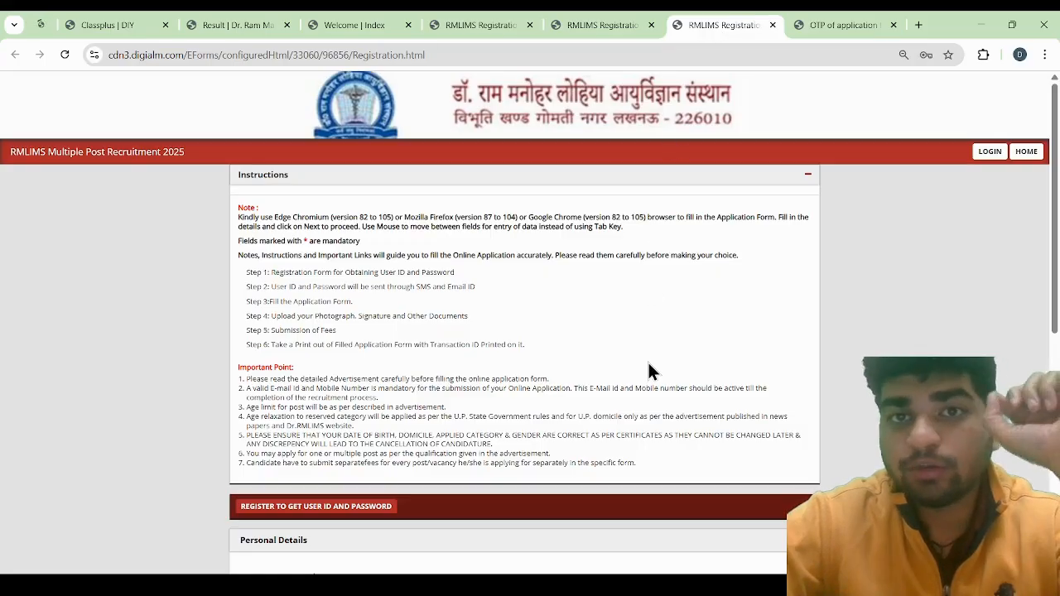
pyautogui.scroll(-5, 650, 381)
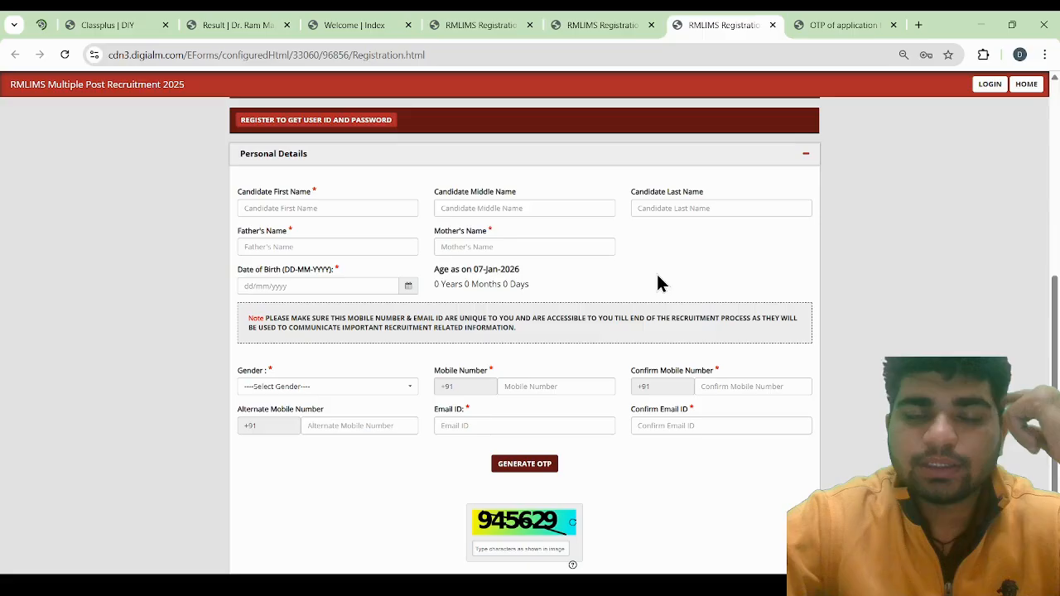
pyautogui.scroll(1, 643, 252)
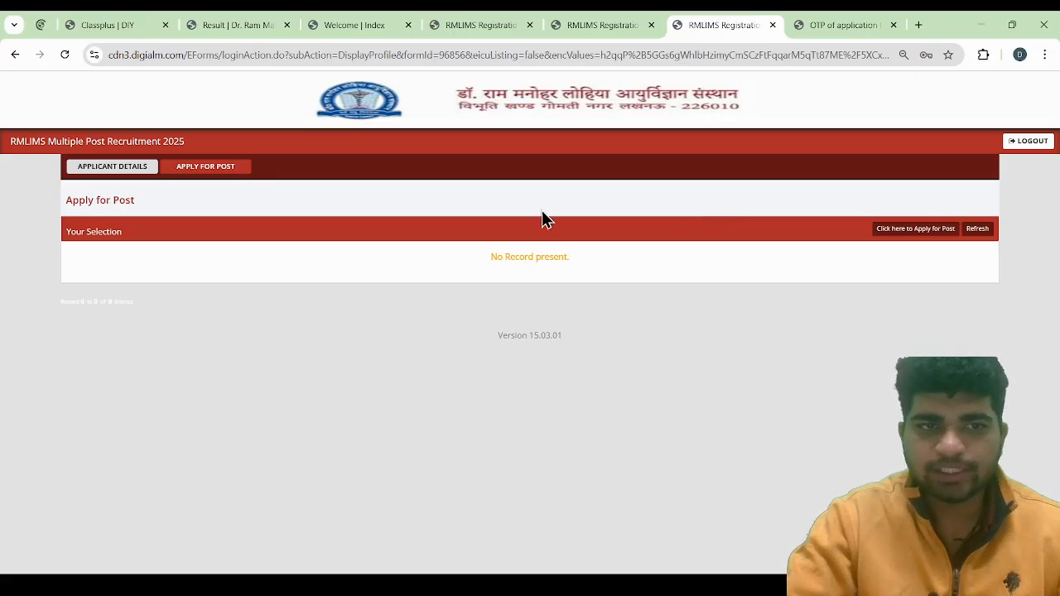
# Start a new application from the Apply for Post page and go to its Post Details section
pyautogui.click(219, 181)
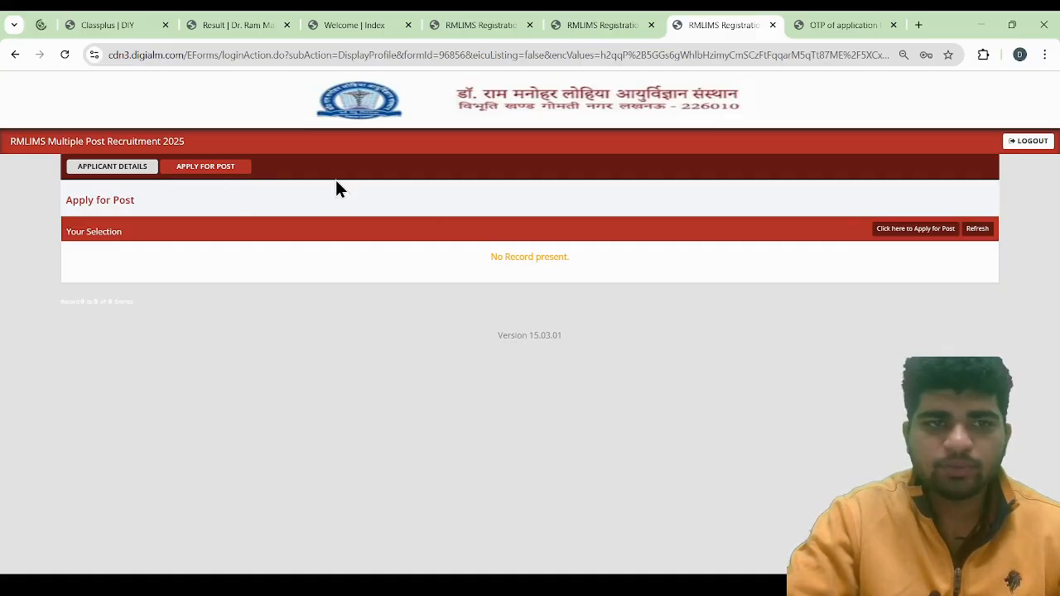
pyautogui.click(899, 235)
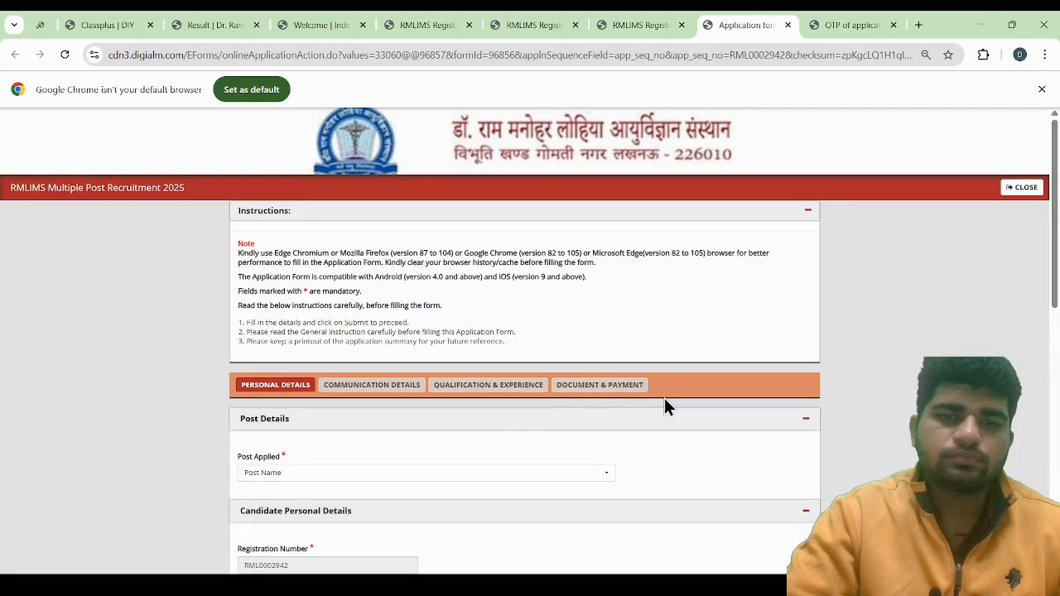
pyautogui.scroll(-1, 503, 470)
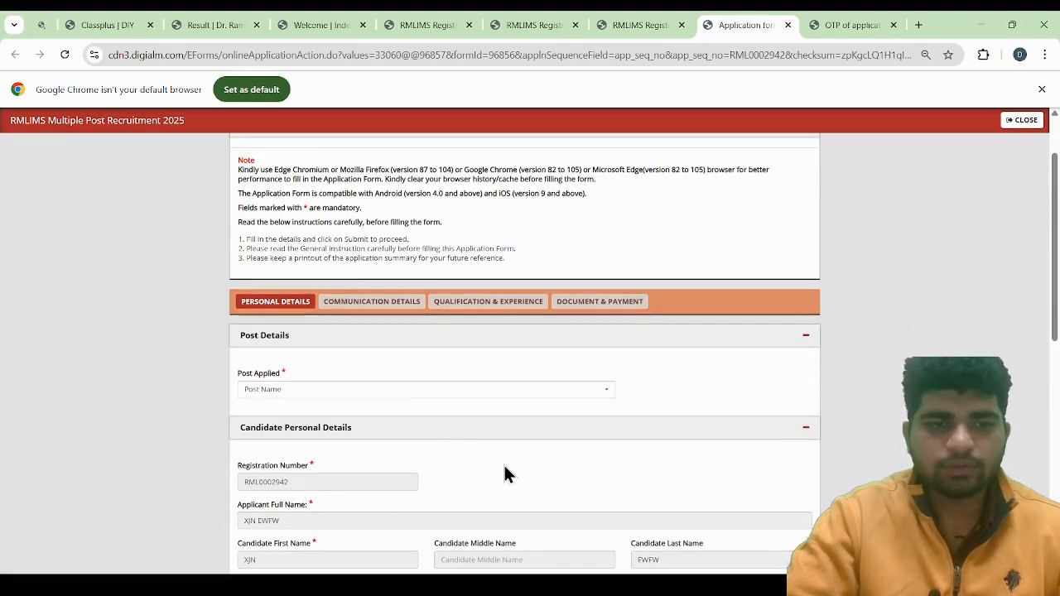
# Look through the available posts and set Post Applied to Pharmacist Gr - II
pyautogui.click(308, 395)
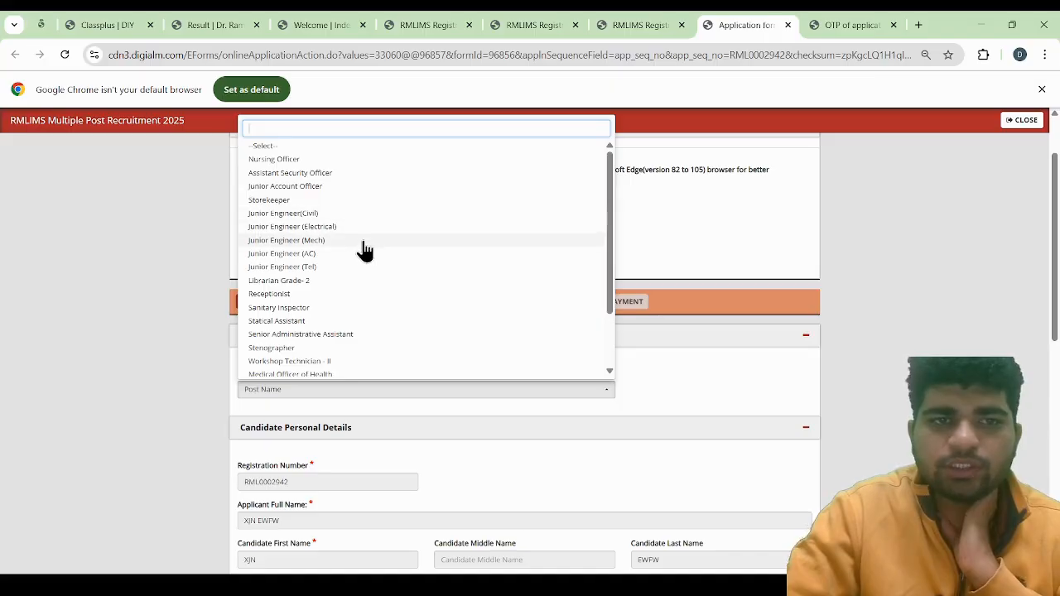
pyautogui.scroll(-1, 363, 256)
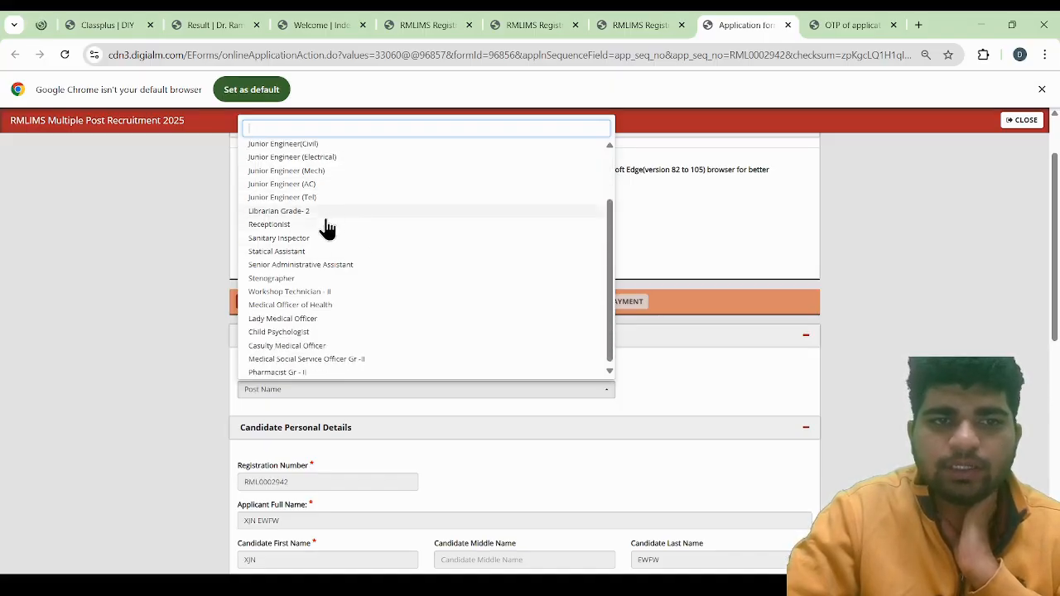
pyautogui.scroll(-1, 361, 284)
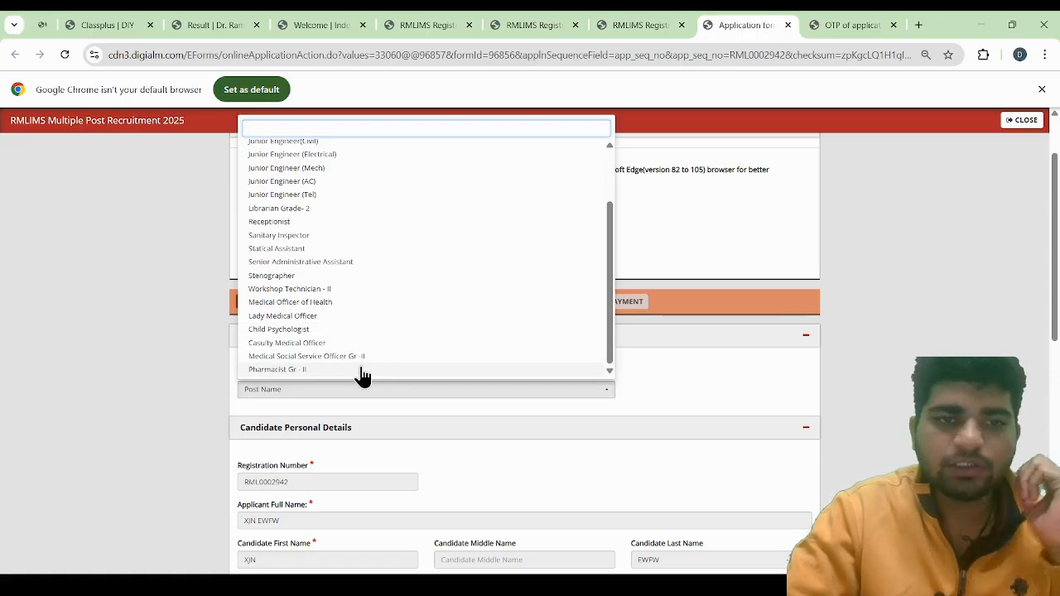
pyautogui.scroll(-2, 386, 343)
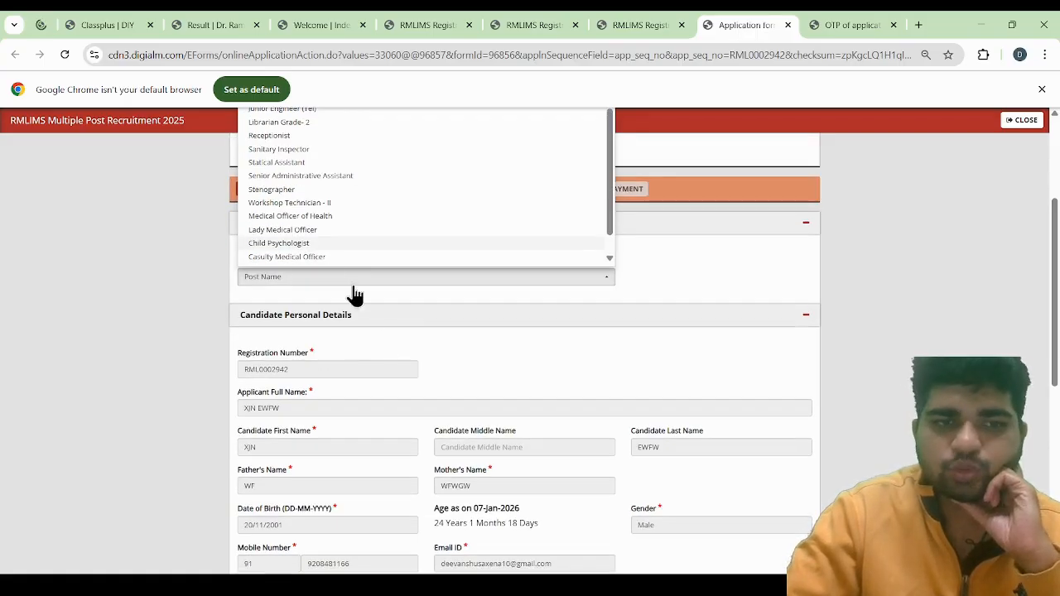
pyautogui.scroll(-1, 311, 216)
pyautogui.scroll(1, 306, 373)
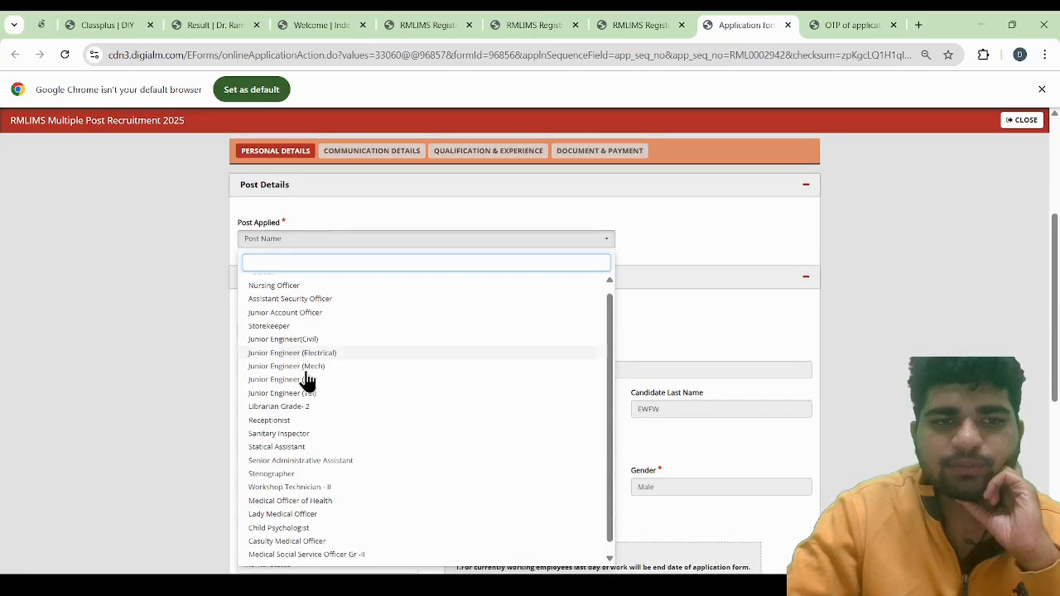
pyautogui.scroll(-1, 305, 381)
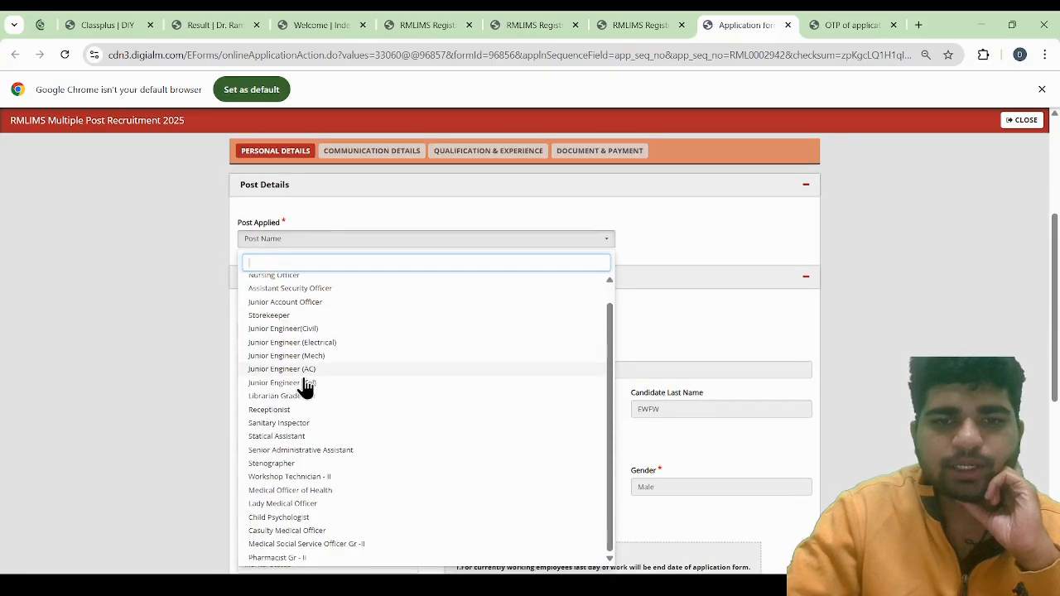
pyautogui.click(276, 558)
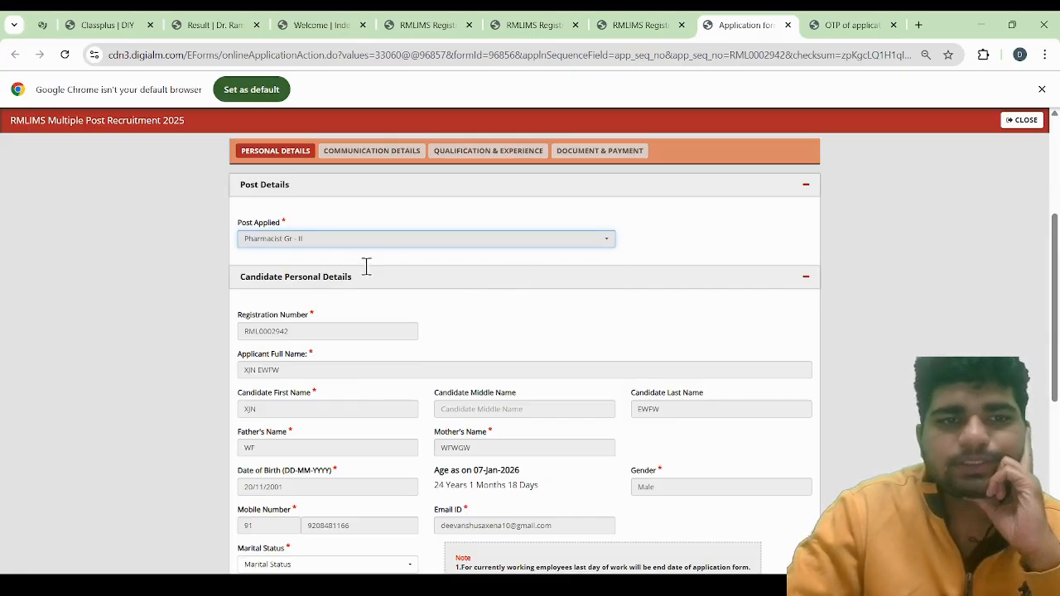
# Review the post code, advertisement number and prefilled candidate details, continuing through the domicile and caste category sections
pyautogui.scroll(-1, 513, 319)
pyautogui.scroll(1, 445, 312)
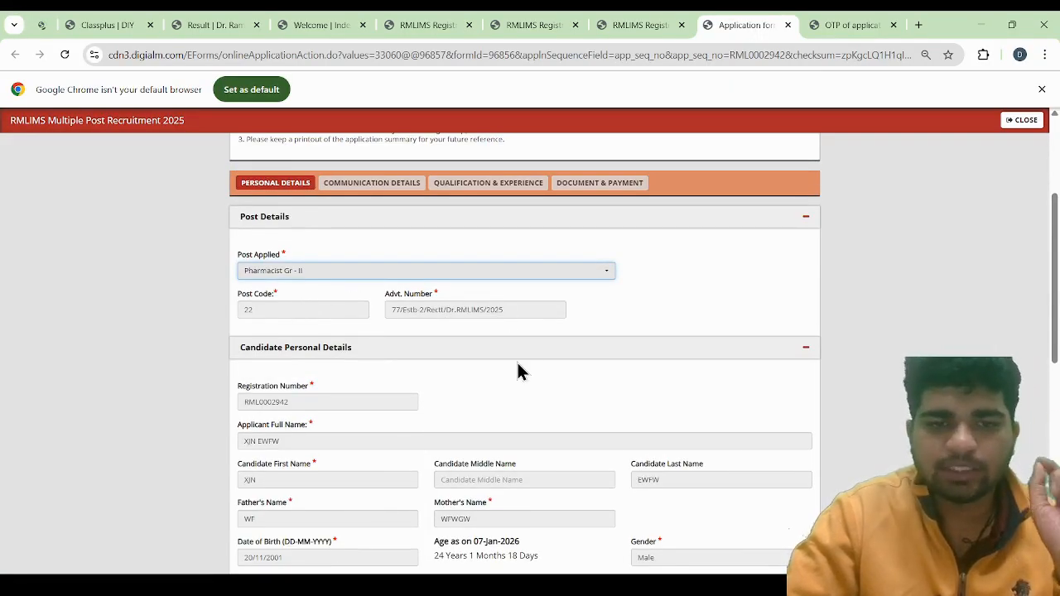
pyautogui.scroll(-1, 481, 439)
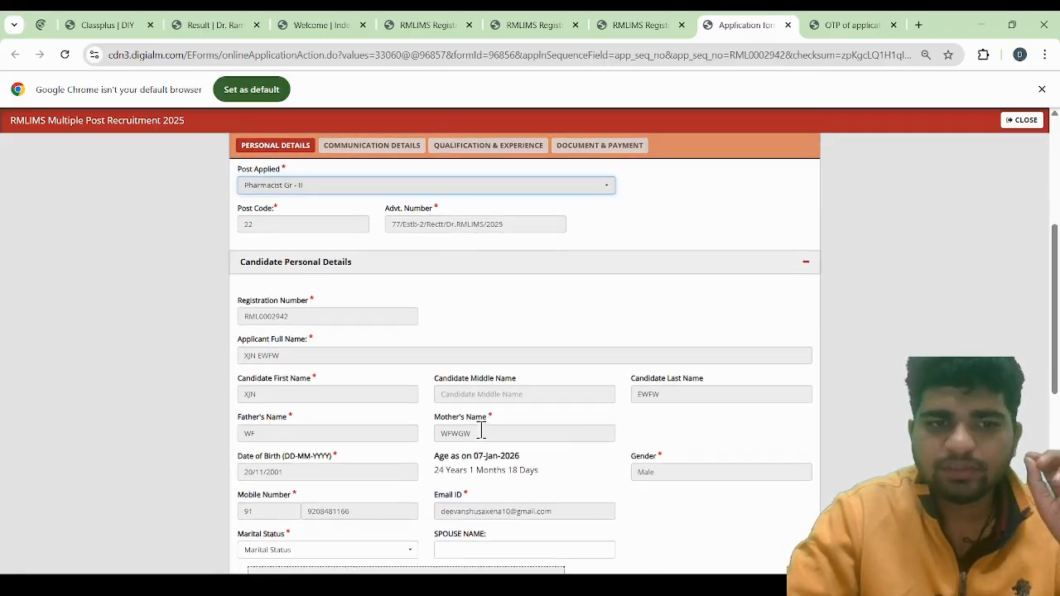
pyautogui.scroll(-1, 381, 351)
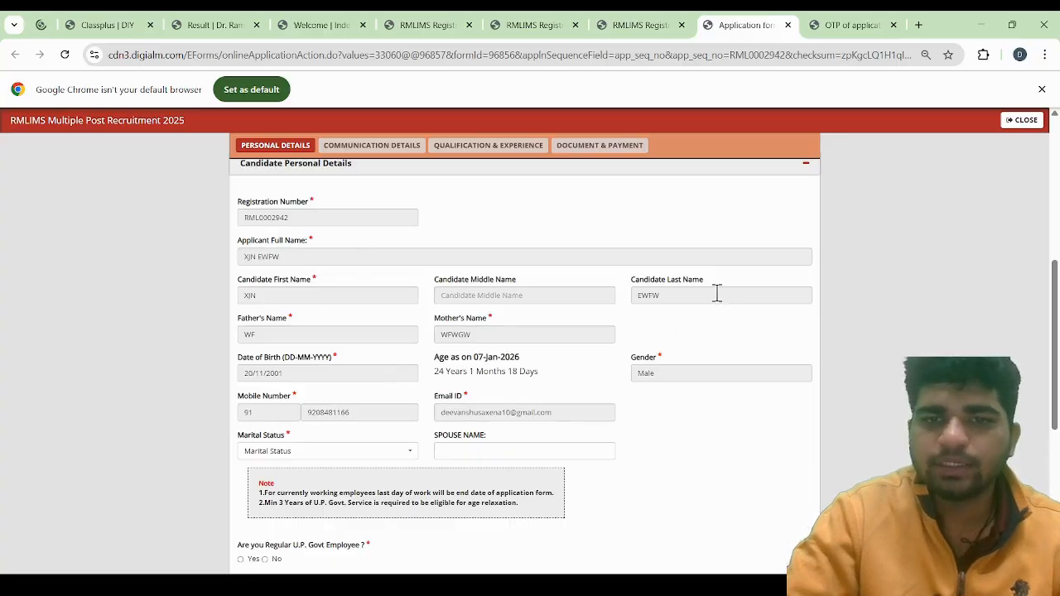
pyautogui.scroll(-1, 372, 381)
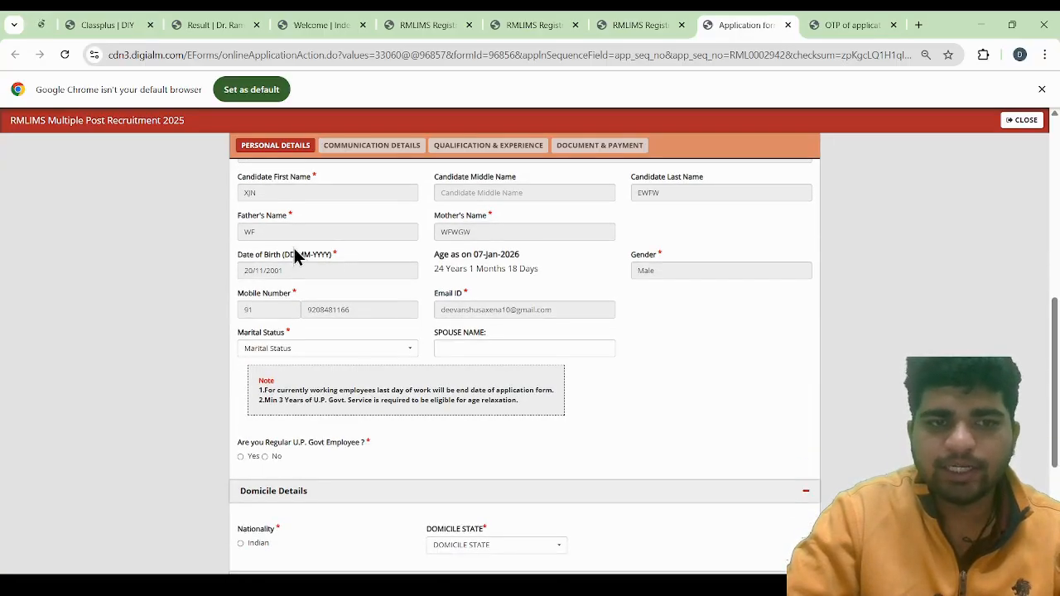
pyautogui.scroll(-2, 344, 342)
pyautogui.scroll(-1, 344, 342)
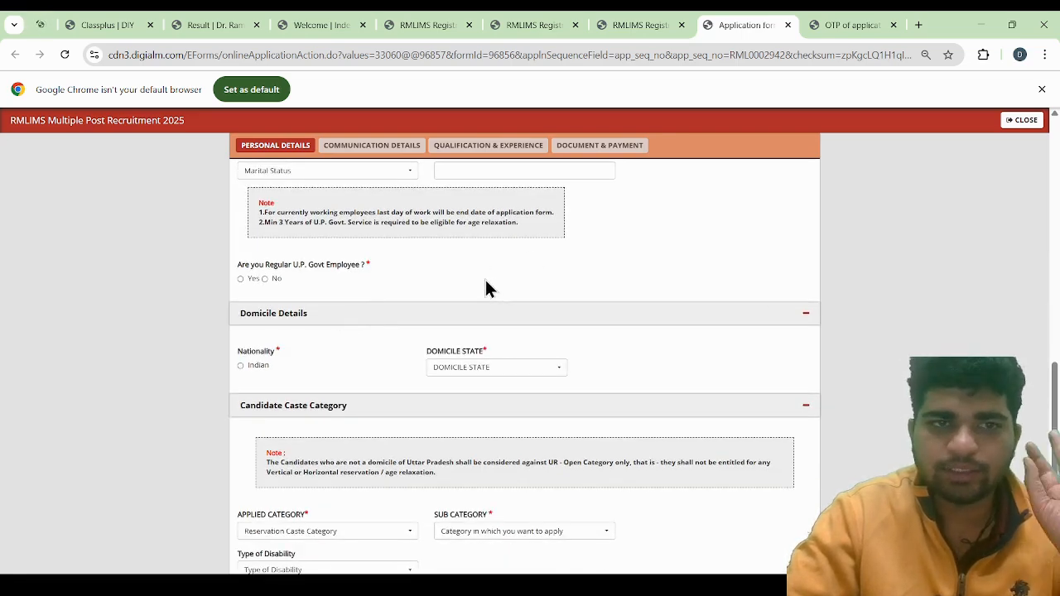
# Set Marital Status to Single and answer No to being a regular U.P. Govt employee
pyautogui.click(331, 171)
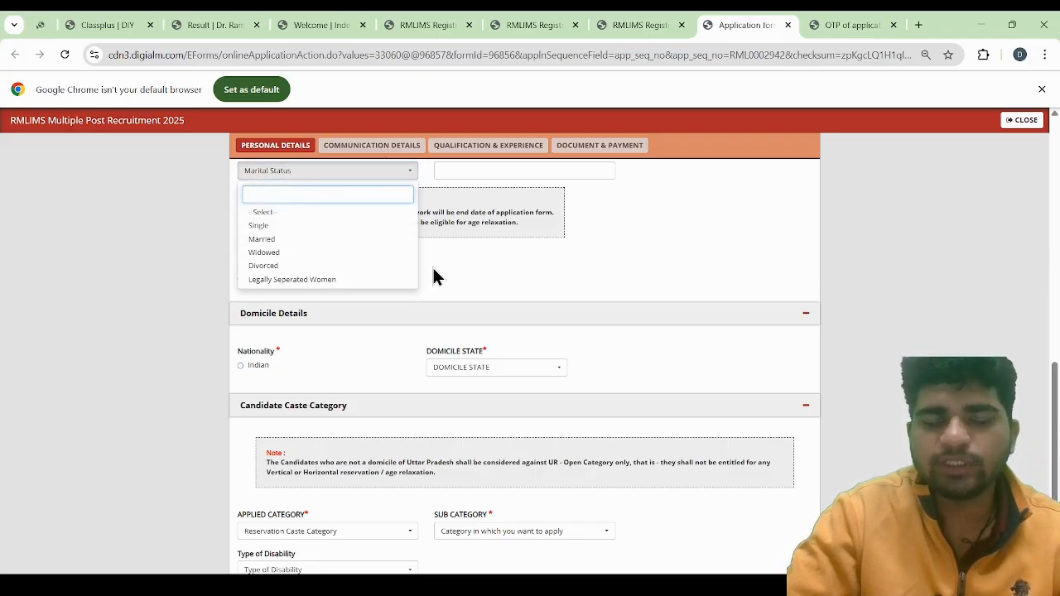
pyautogui.click(460, 276)
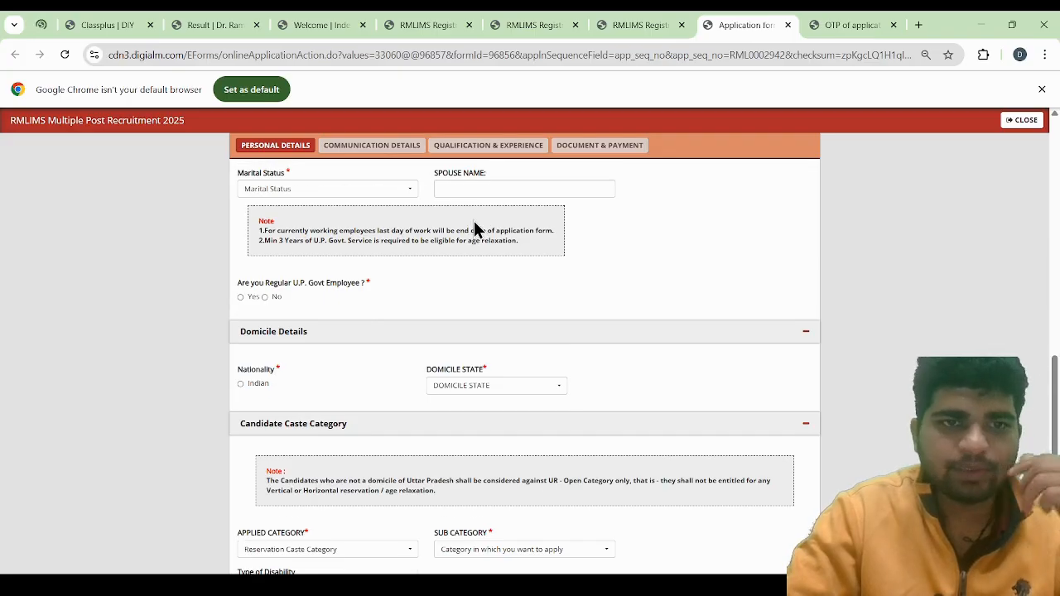
pyautogui.click(370, 193)
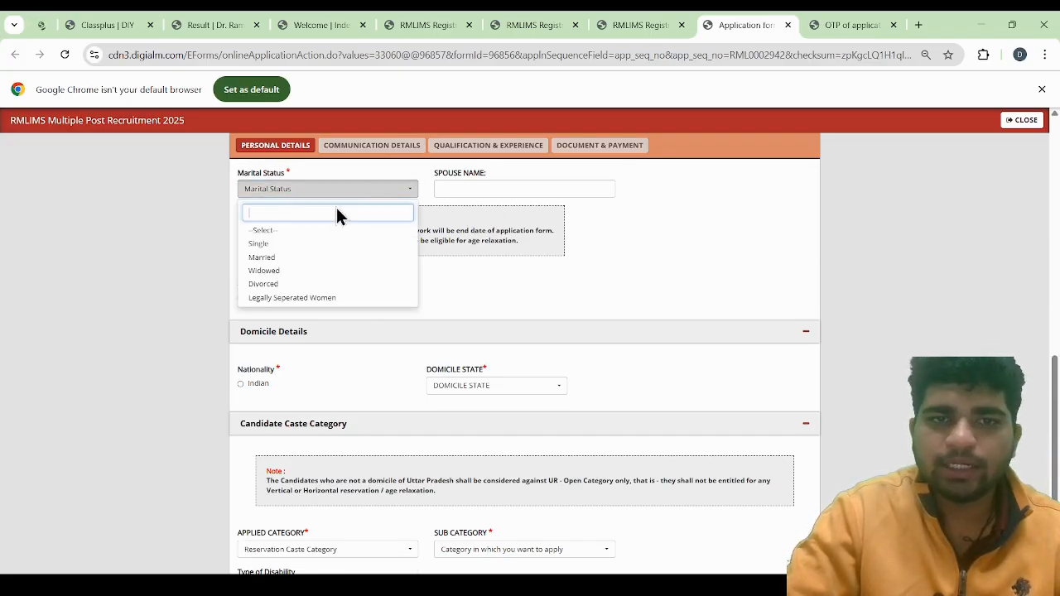
pyautogui.click(292, 246)
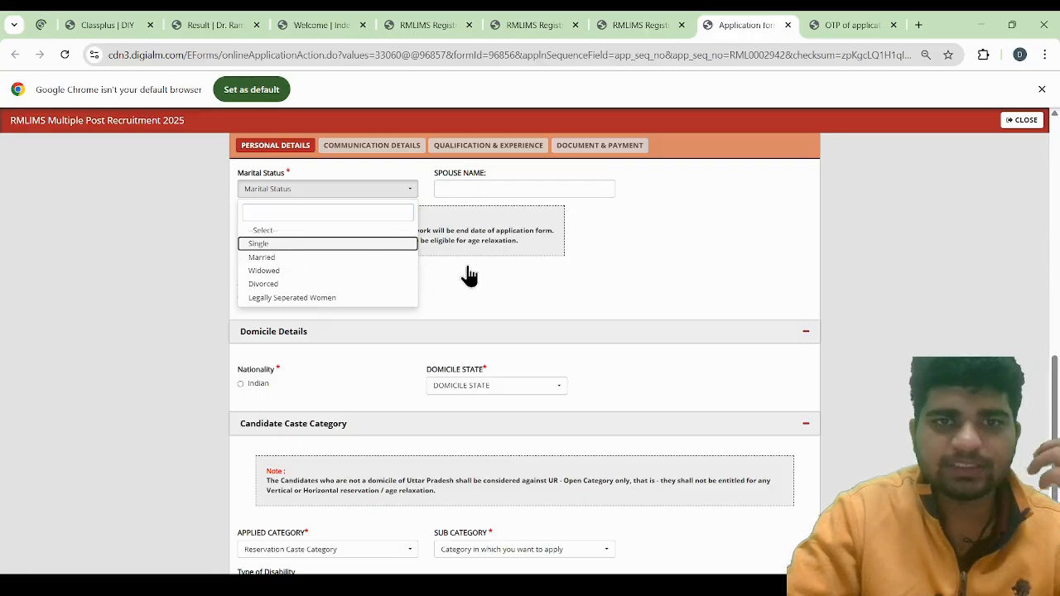
pyautogui.click(334, 245)
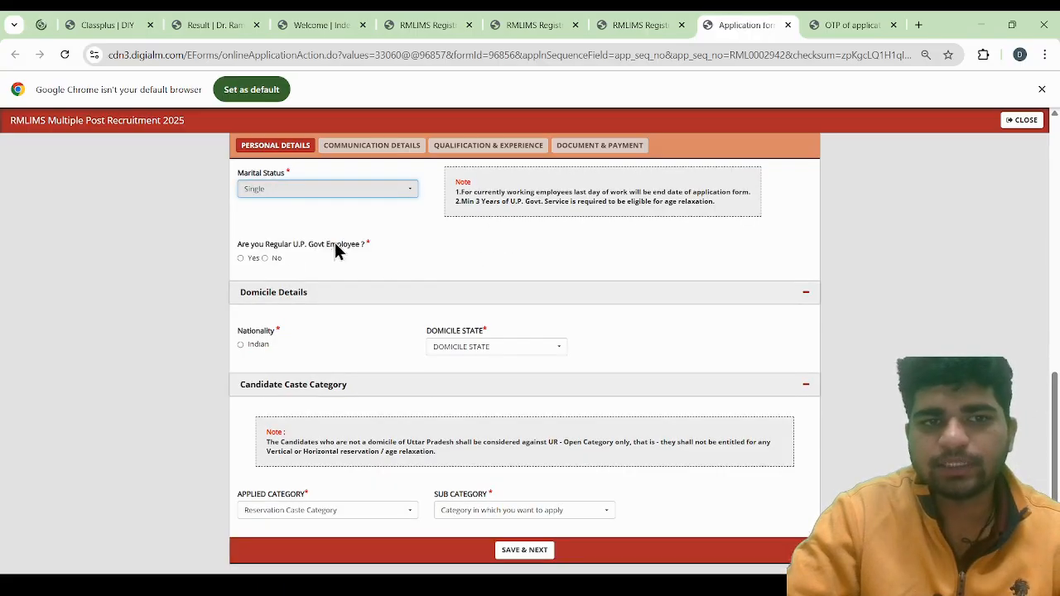
pyautogui.click(268, 262)
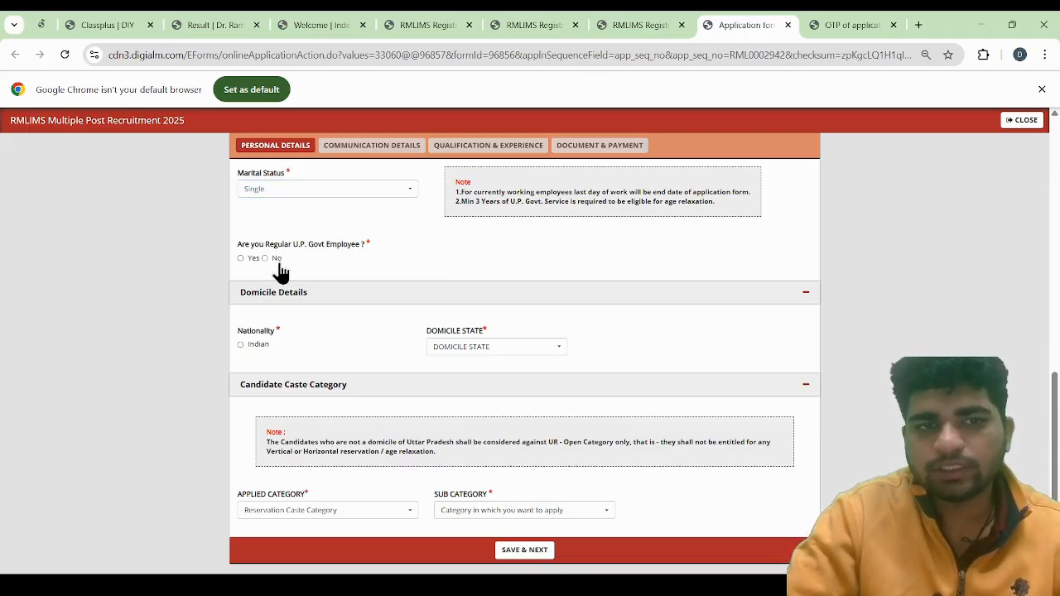
pyautogui.click(265, 259)
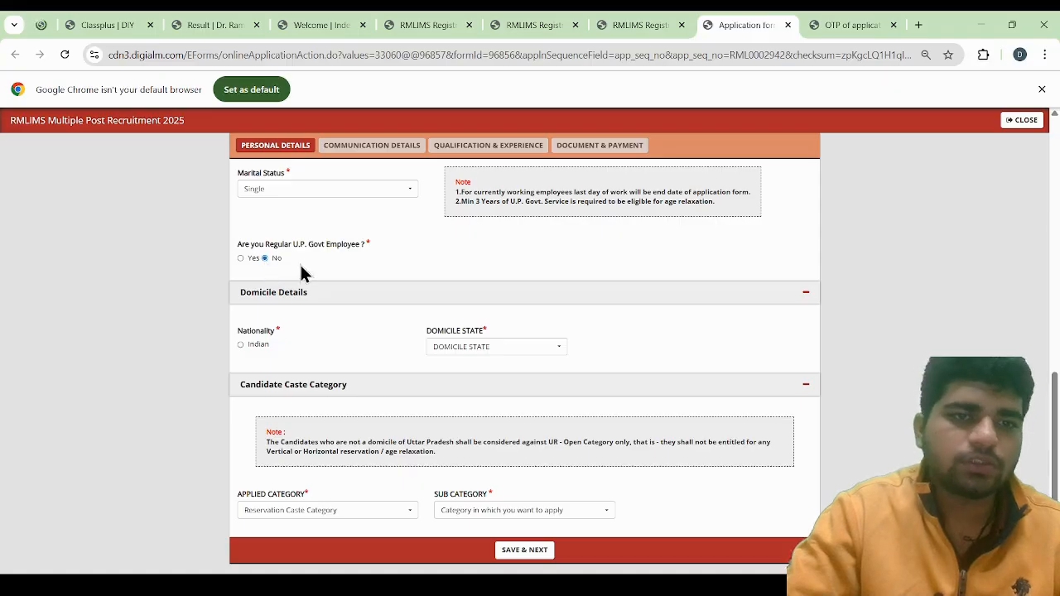
# Fill in Domicile Details with Indian nationality and UTTAR PRADESH as the domicile state
pyautogui.scroll(-1, 406, 282)
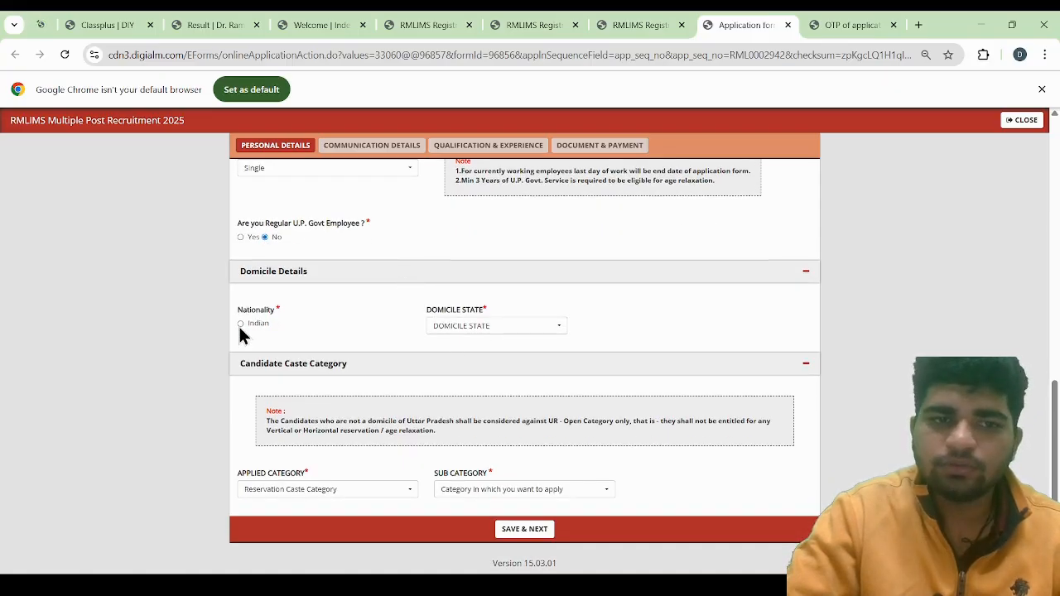
pyautogui.click(495, 327)
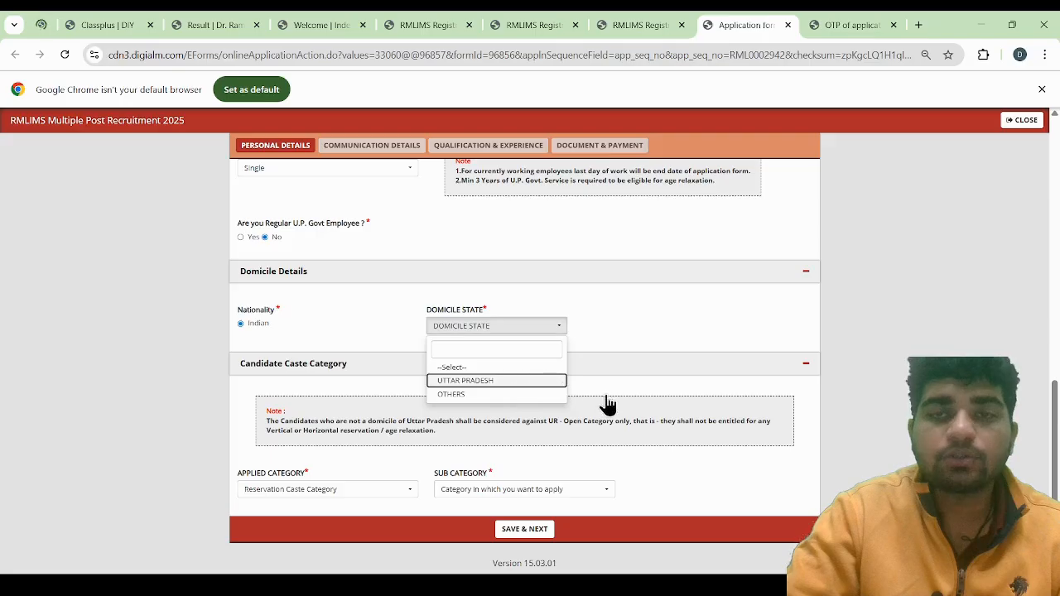
pyautogui.click(539, 381)
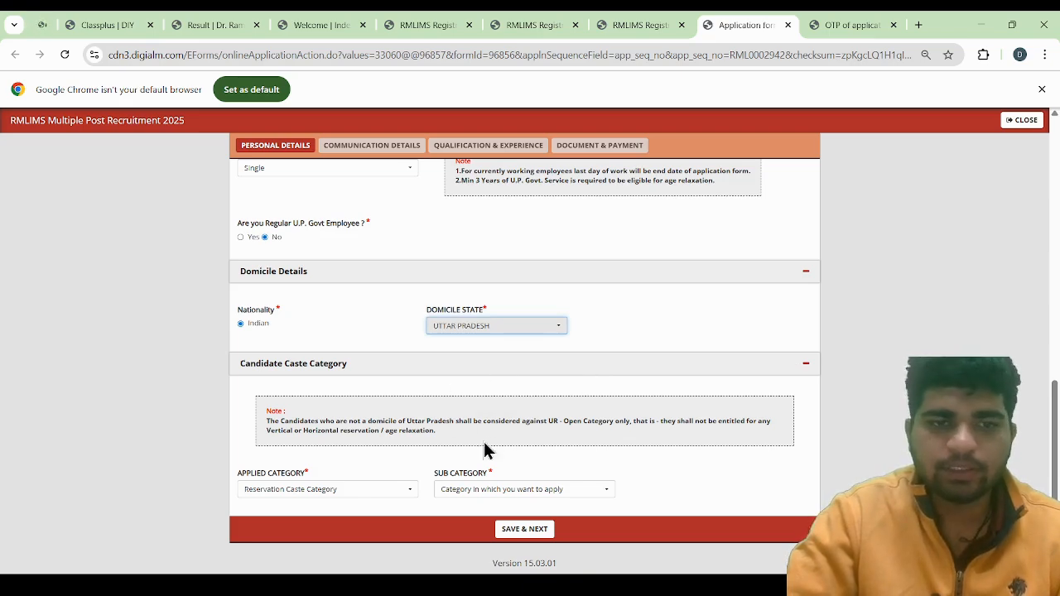
# Set Applied Category to EWS and Sub Category to None under Candidate Caste Category
pyautogui.click(333, 491)
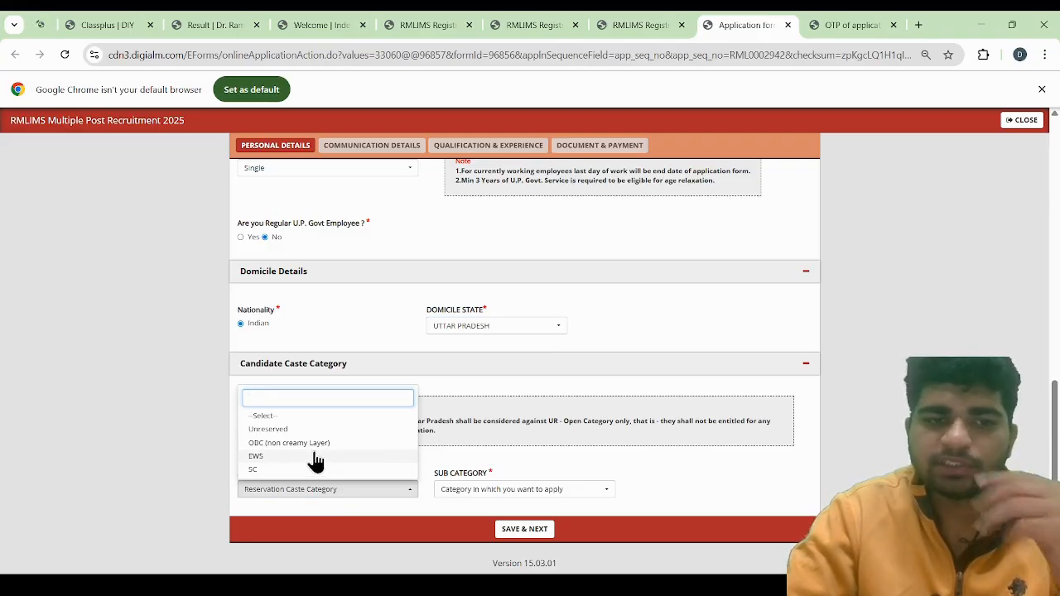
pyautogui.click(315, 460)
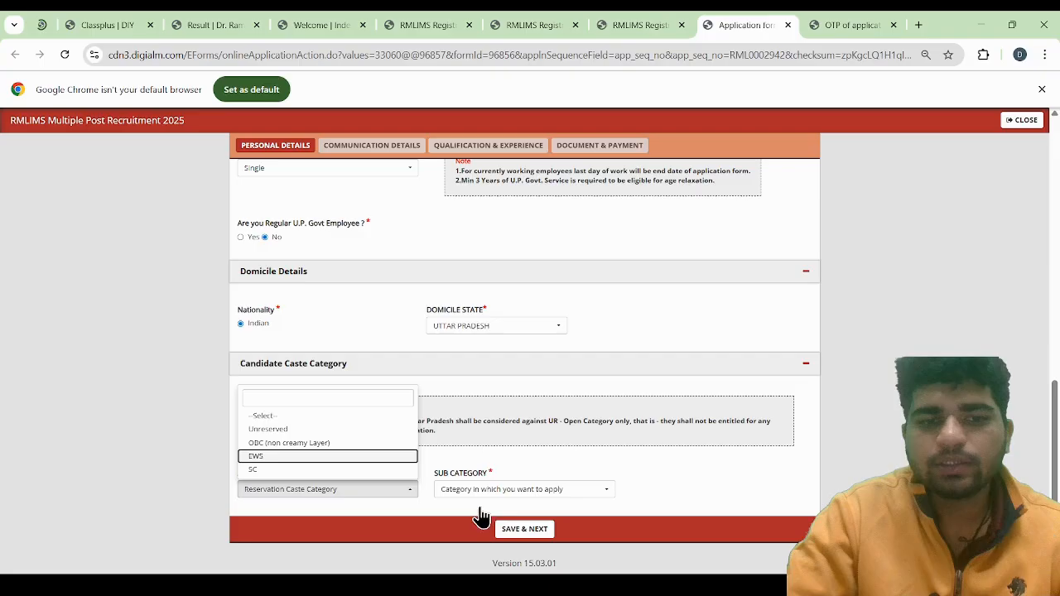
pyautogui.click(378, 457)
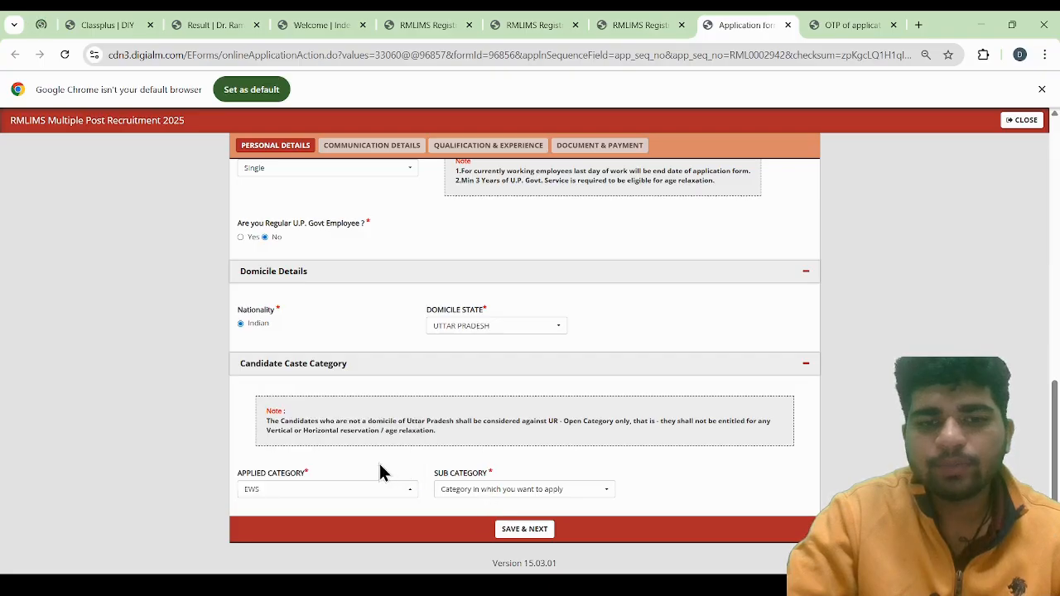
pyautogui.click(525, 492)
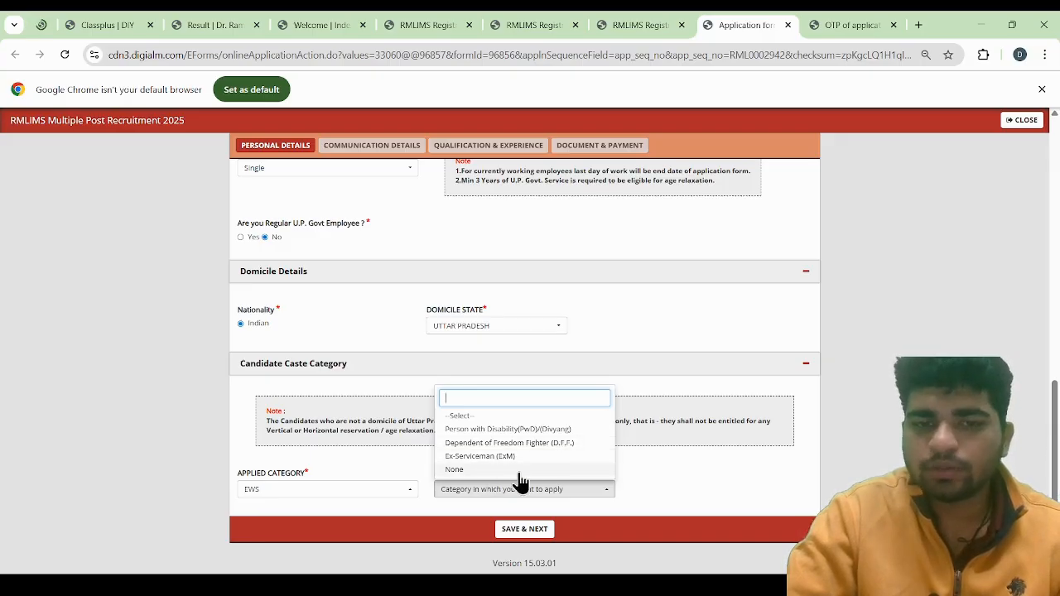
pyautogui.click(526, 471)
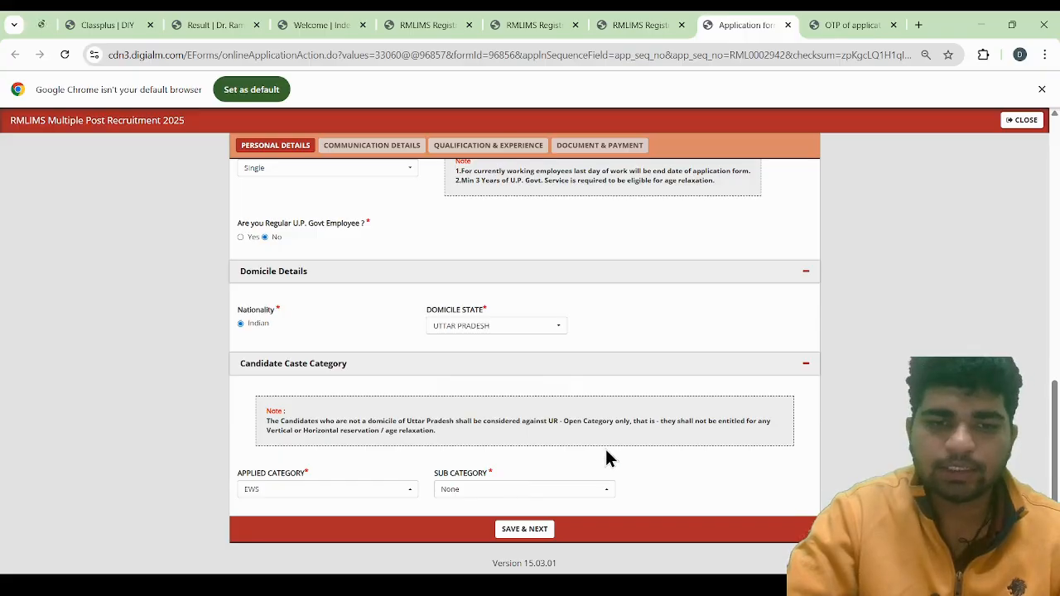
# Save the personal details and continue to the Communication Details section
pyautogui.scroll(1, 616, 406)
pyautogui.scroll(-1, 617, 405)
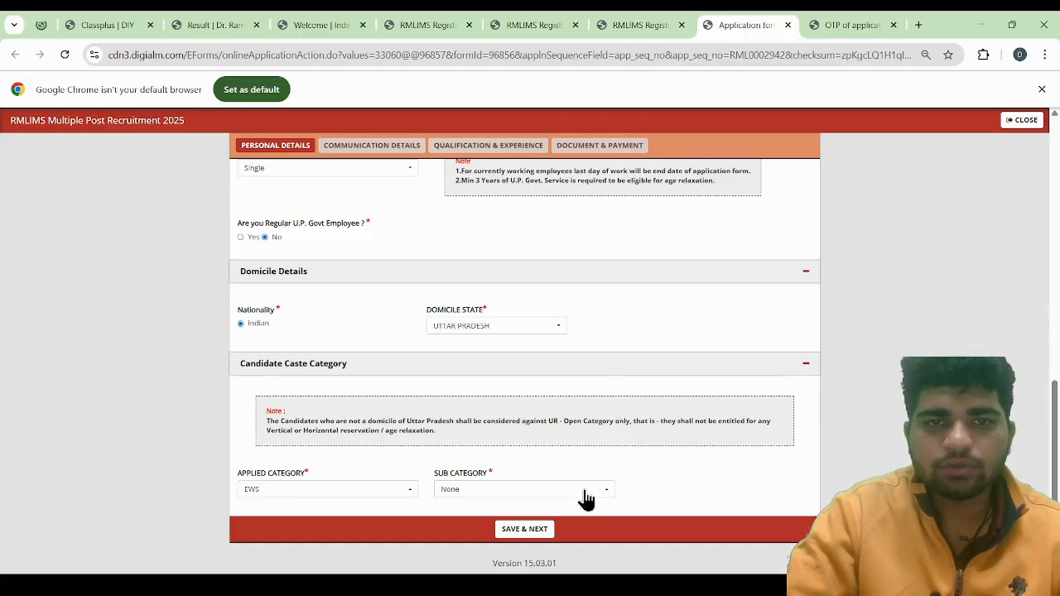
pyautogui.click(522, 537)
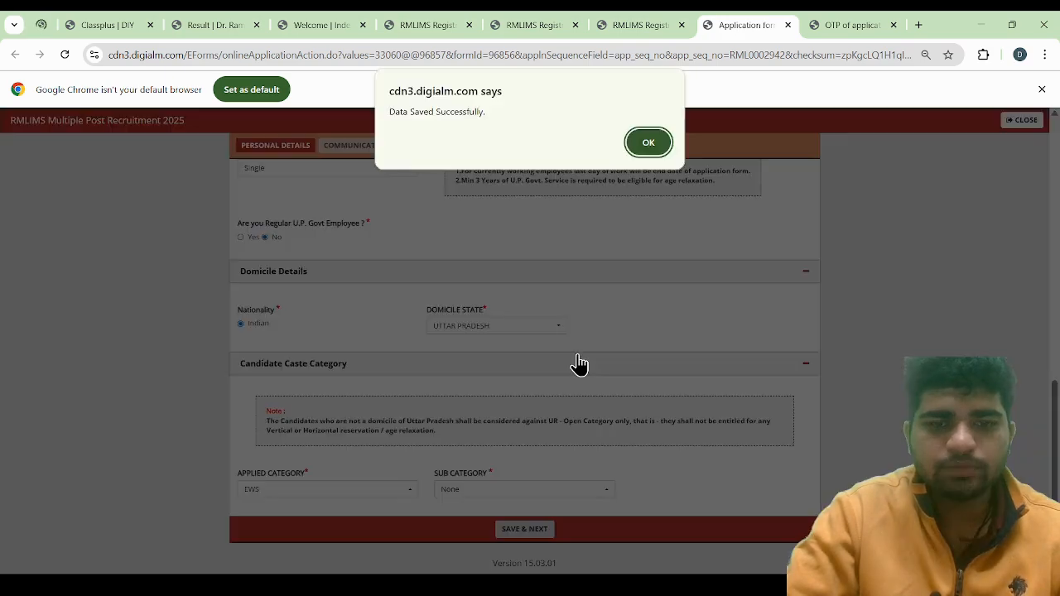
pyautogui.click(651, 148)
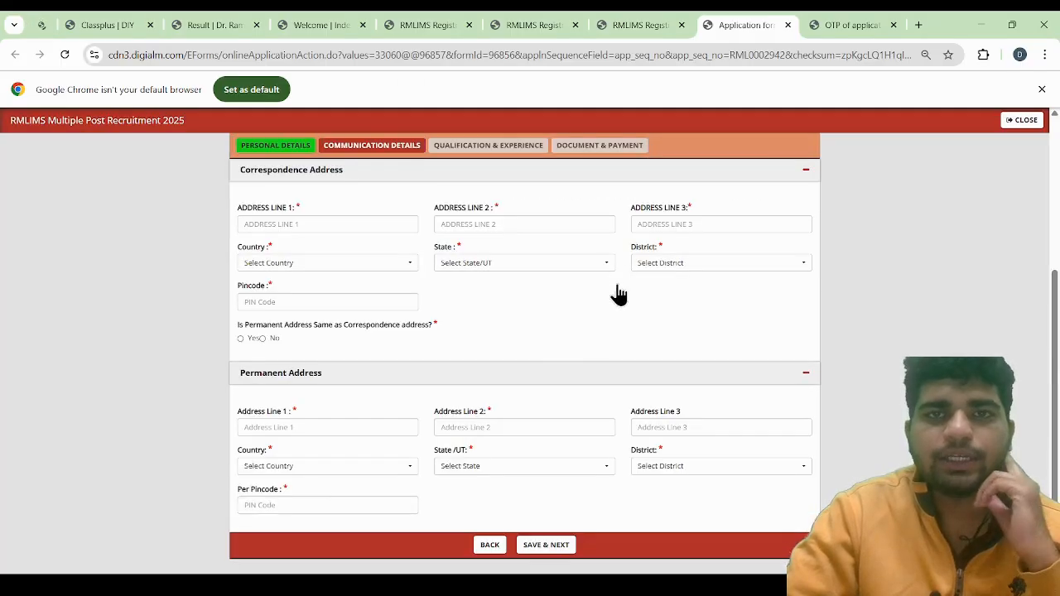
# Fill in Address Lines 1, 2 and 3 of the correspondence address with placeholder text
pyautogui.click(328, 226)
pyautogui.write('adga')
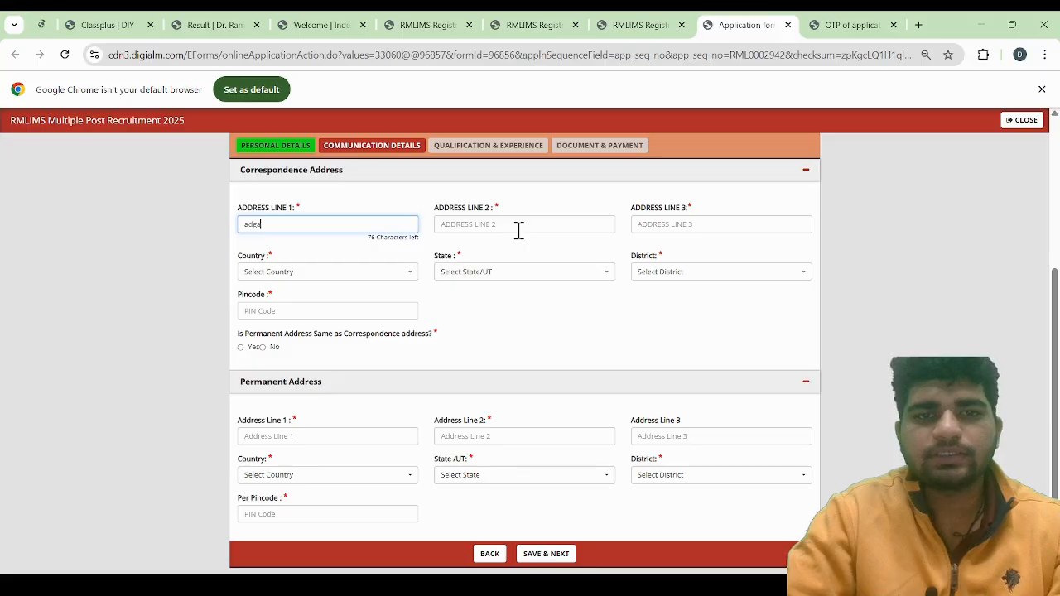
pyautogui.click(547, 226)
pyautogui.write('affsg')
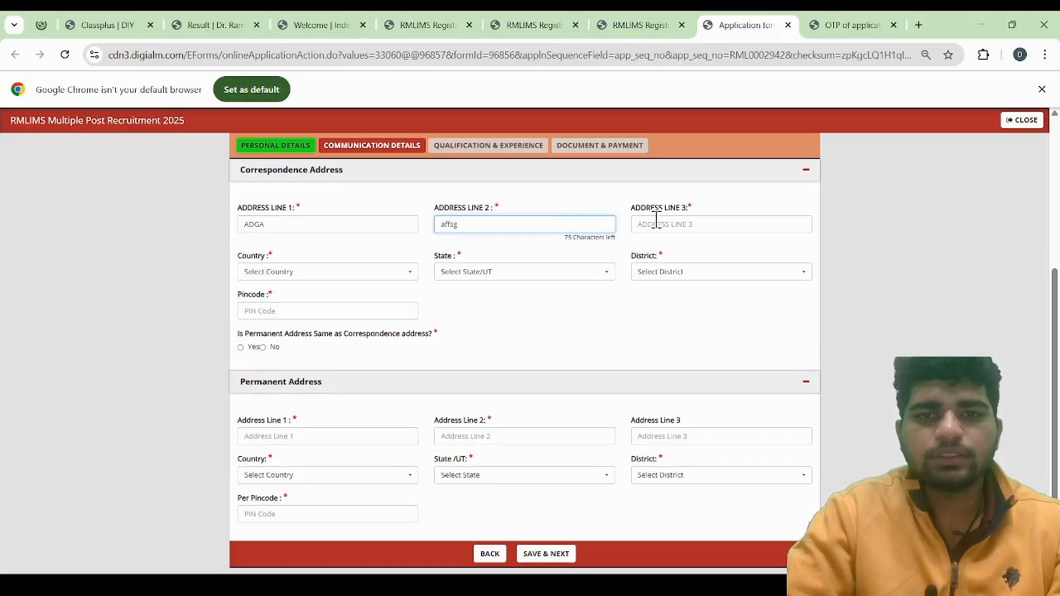
pyautogui.click(681, 225)
pyautogui.write('aaf')
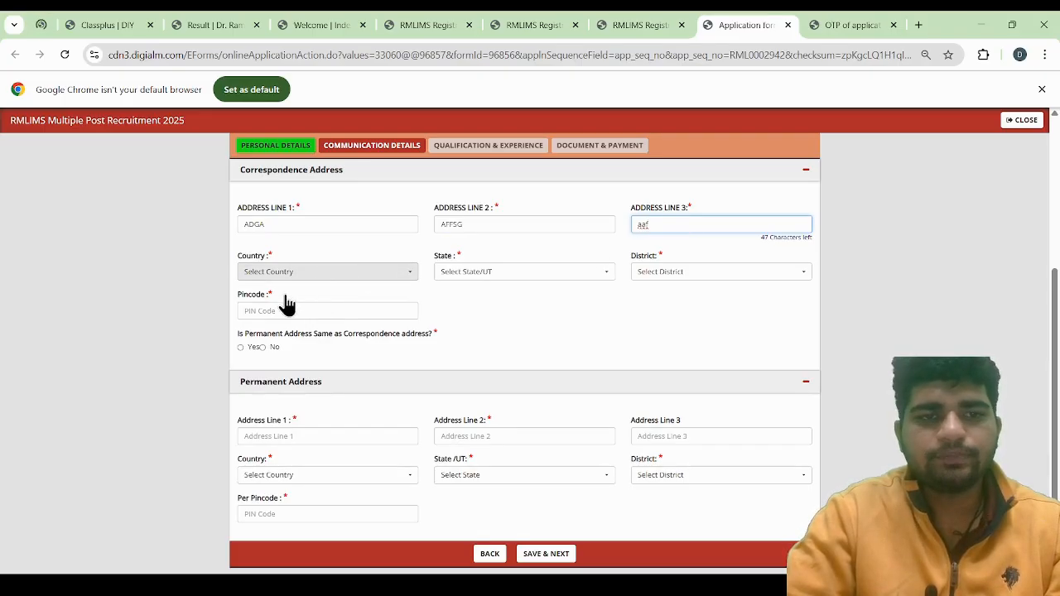
# Set the correspondence address's country to India, state to Uttar Pradesh and district to Lucknow
pyautogui.click(307, 272)
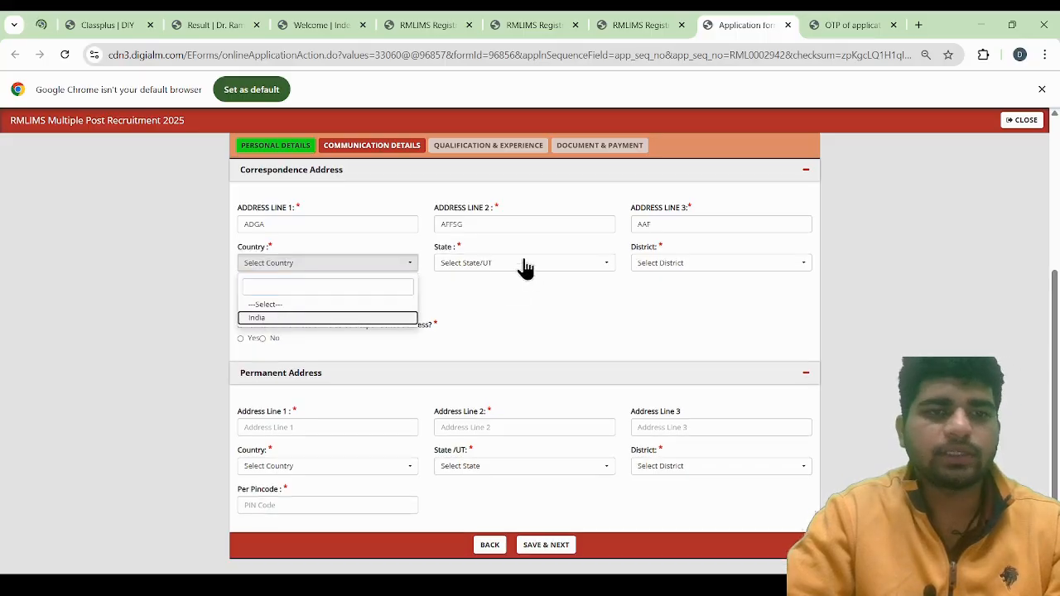
pyautogui.click(336, 320)
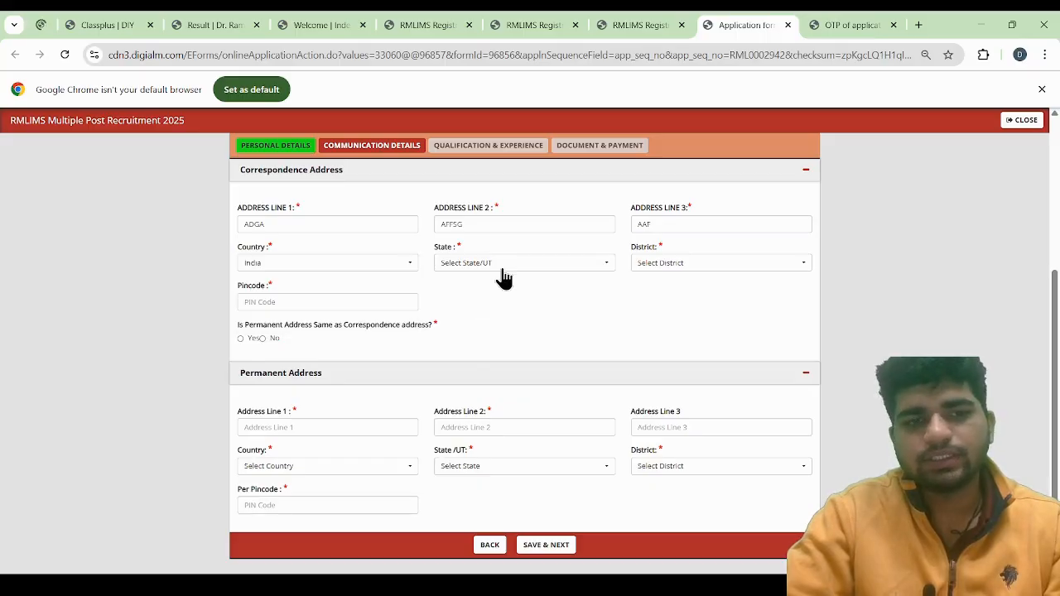
pyautogui.click(505, 265)
pyautogui.write('utt')
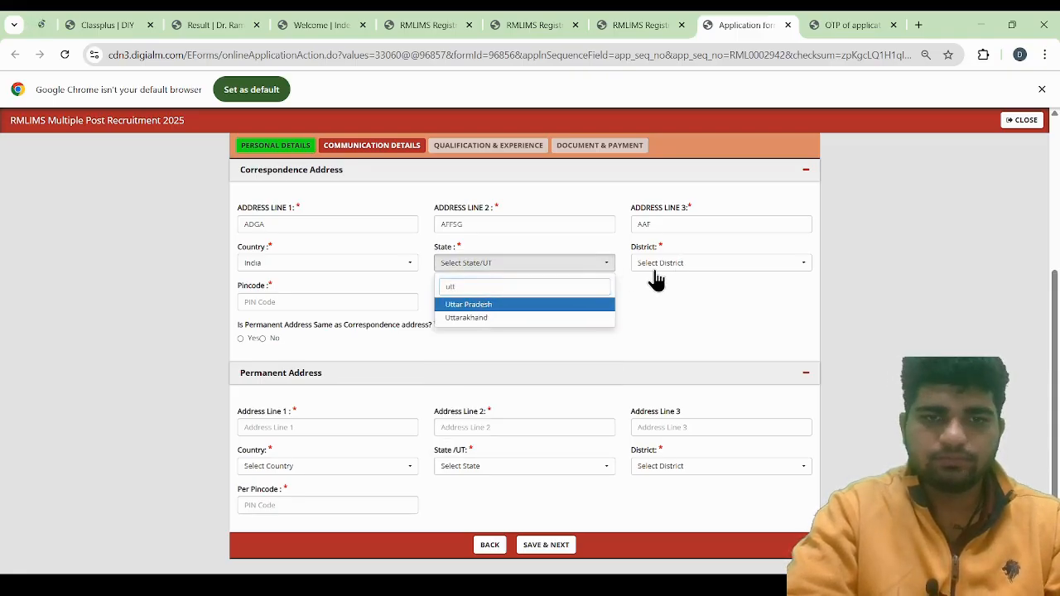
pyautogui.click(513, 306)
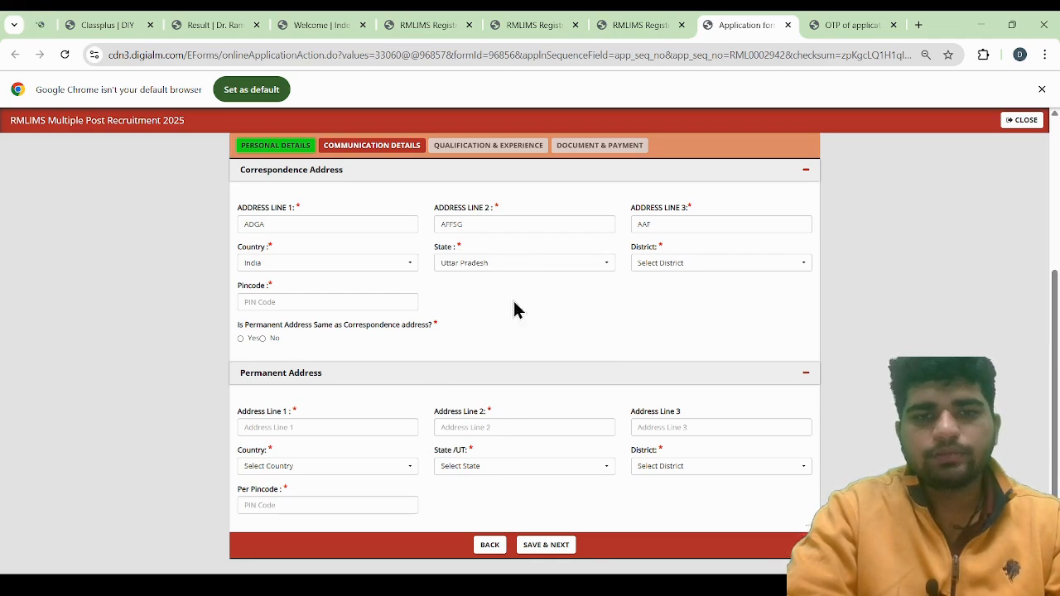
pyautogui.click(681, 267)
pyautogui.write('lu')
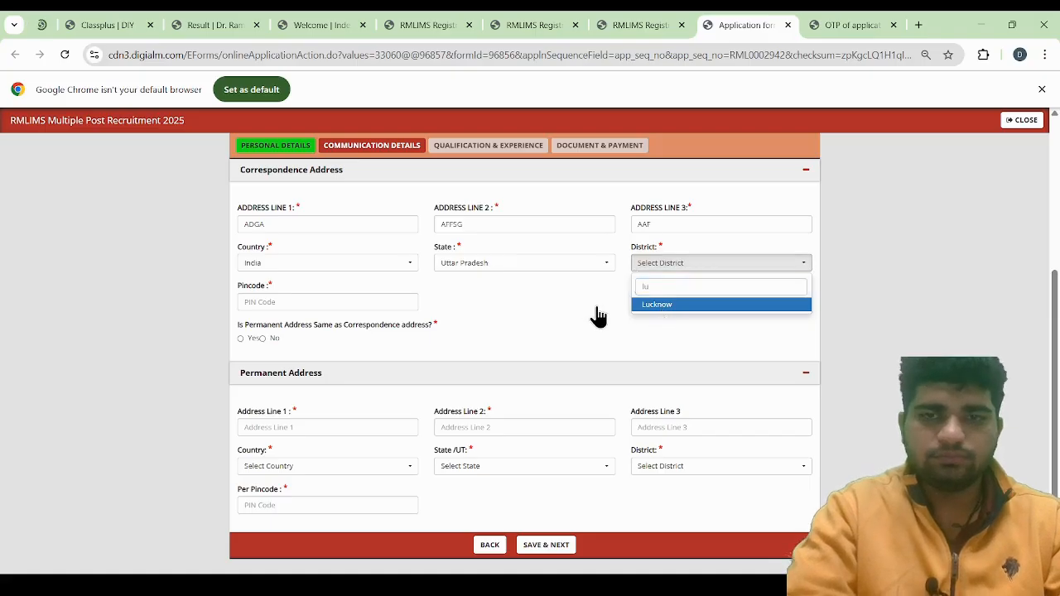
pyautogui.click(668, 307)
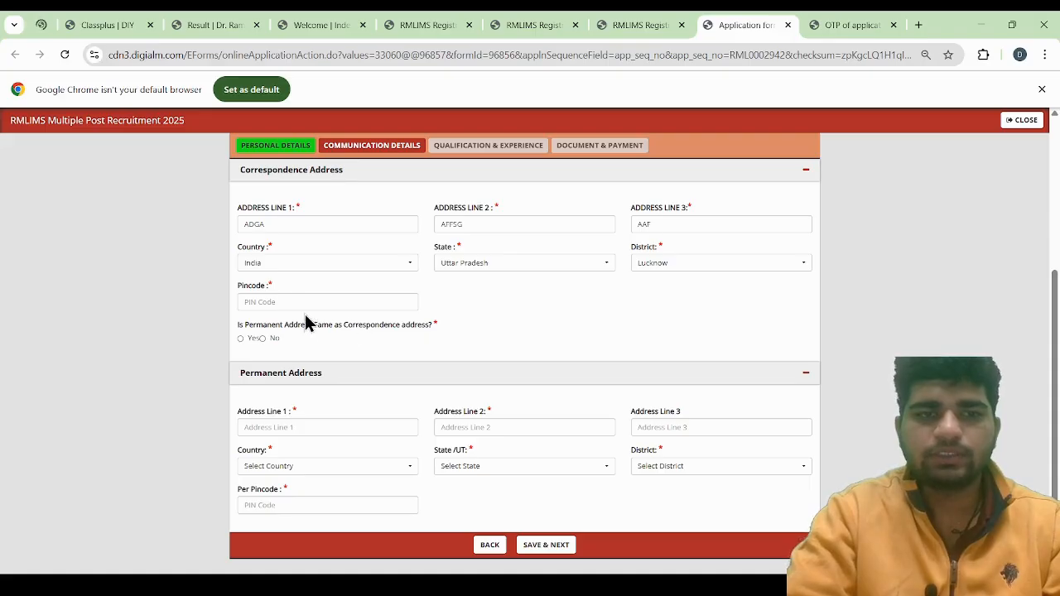
# Enter the correspondence address's six-digit pincode and mark the permanent address as the same with Yes
pyautogui.click(276, 301)
pyautogui.write('6')
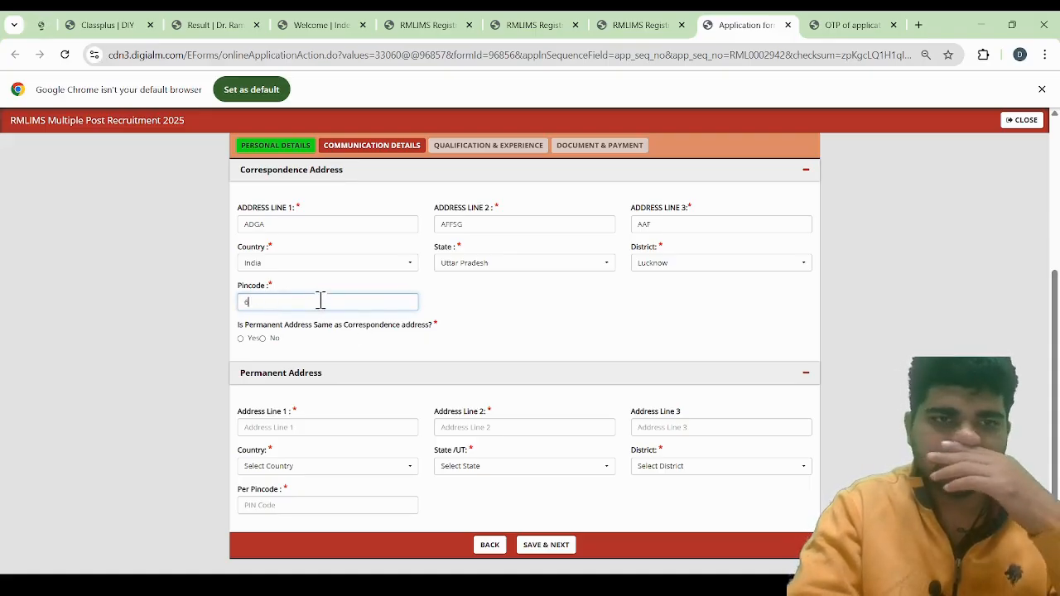
pyautogui.write('46454')
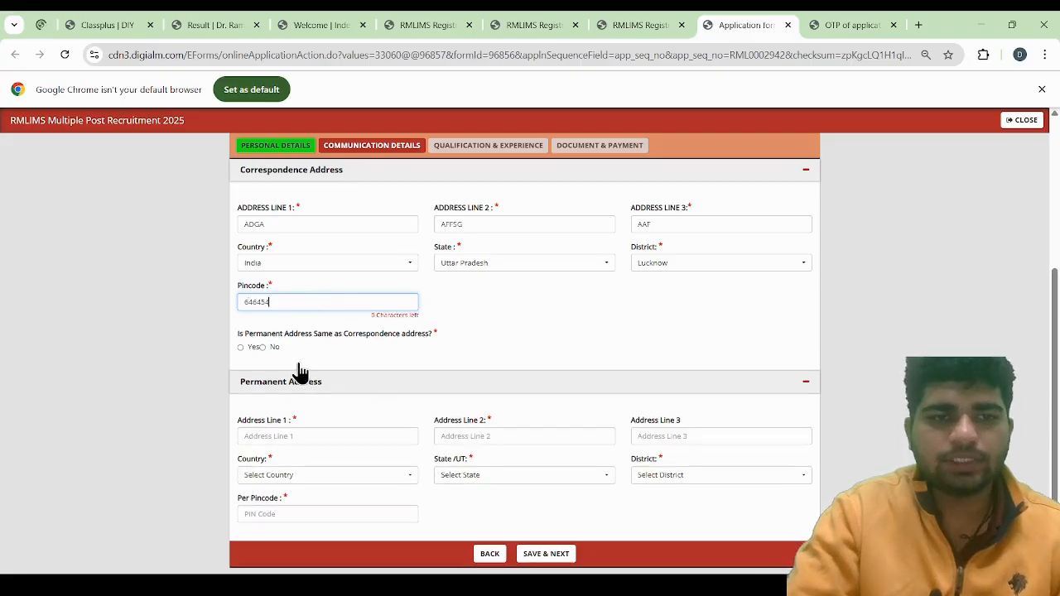
pyautogui.click(246, 359)
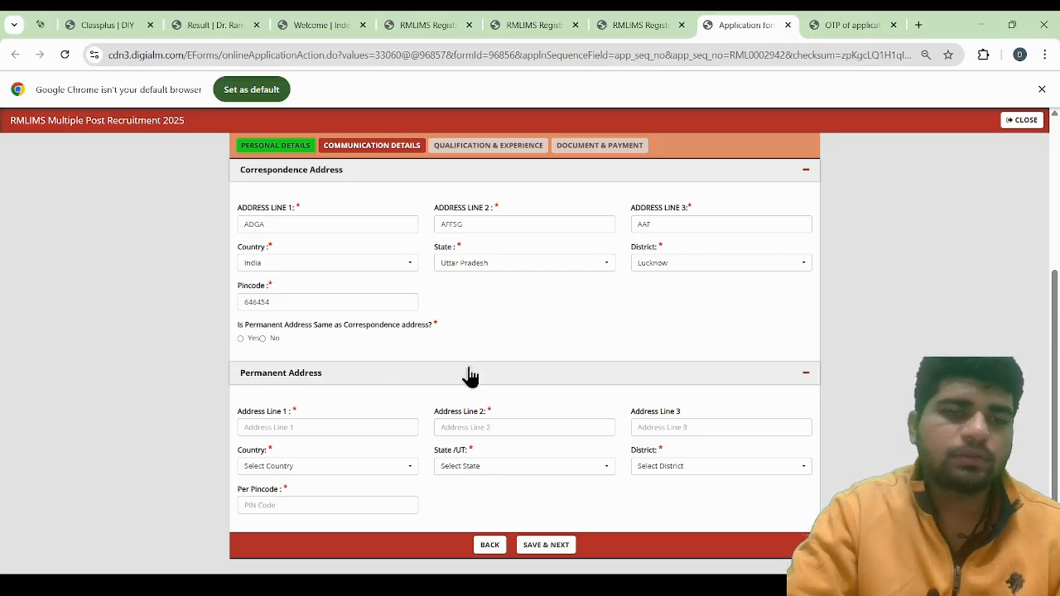
pyautogui.scroll(-1, 396, 348)
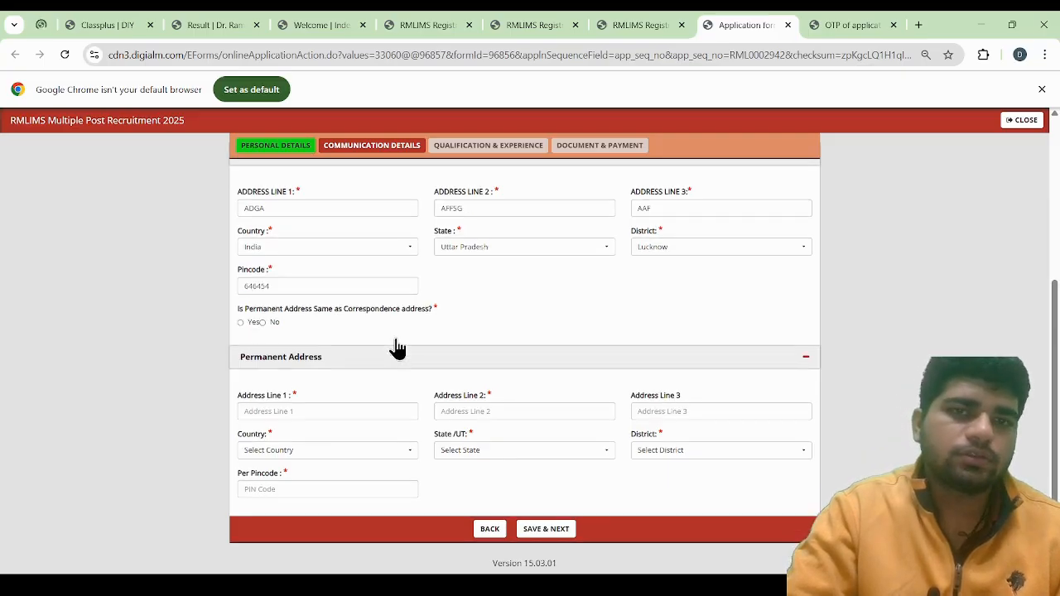
pyautogui.click(241, 323)
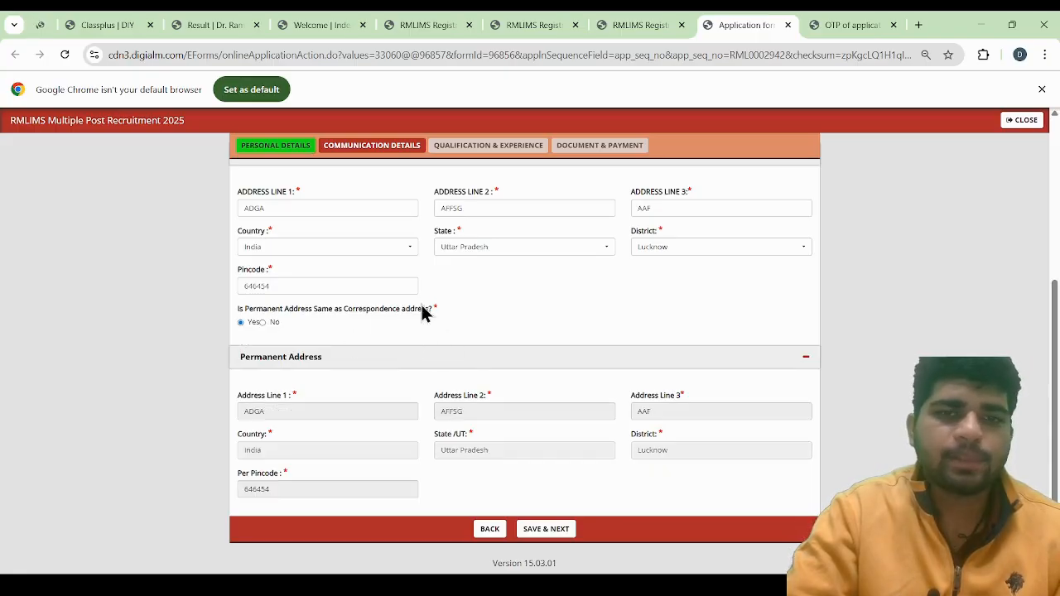
# Save the communication details and continue to the Qualification & Experience section
pyautogui.click(559, 533)
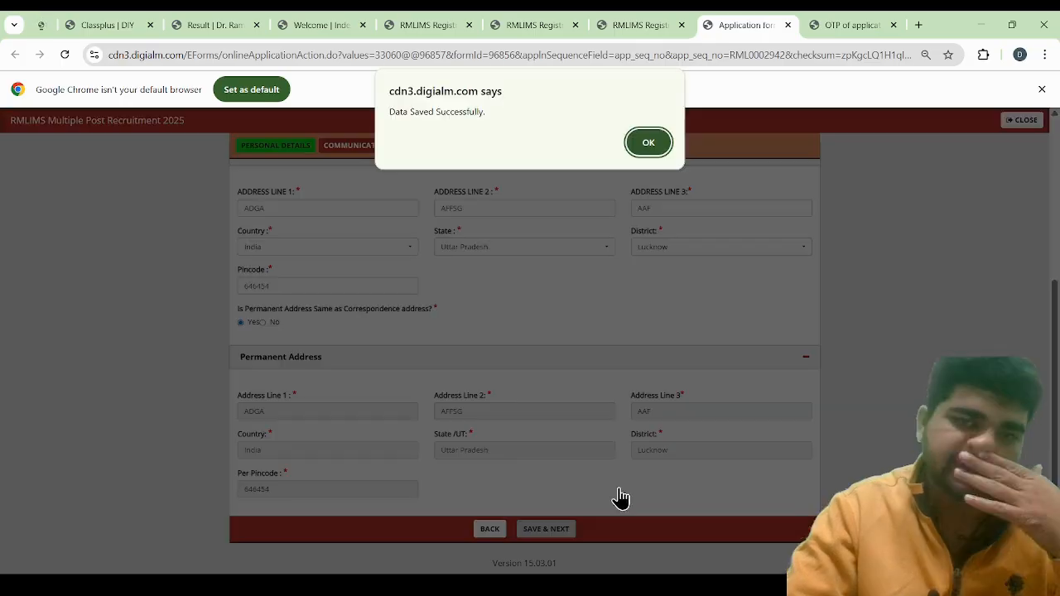
pyautogui.click(649, 144)
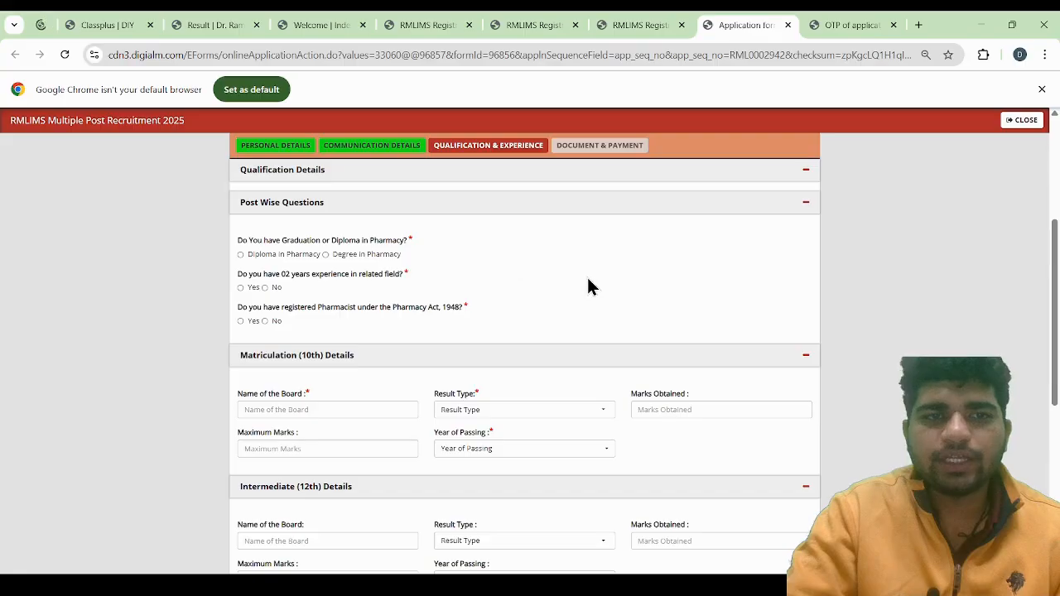
pyautogui.scroll(1, 587, 285)
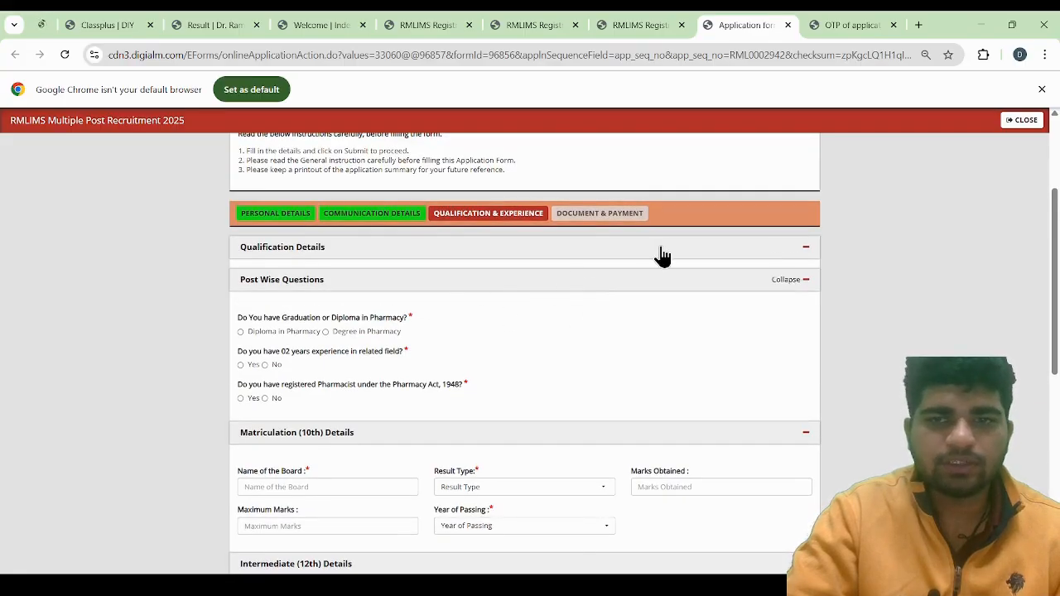
# Collapse Qualification Details, select Degree in Pharmacy as the pharmacy qualification, and answer No to two years of related experience
pyautogui.click(757, 251)
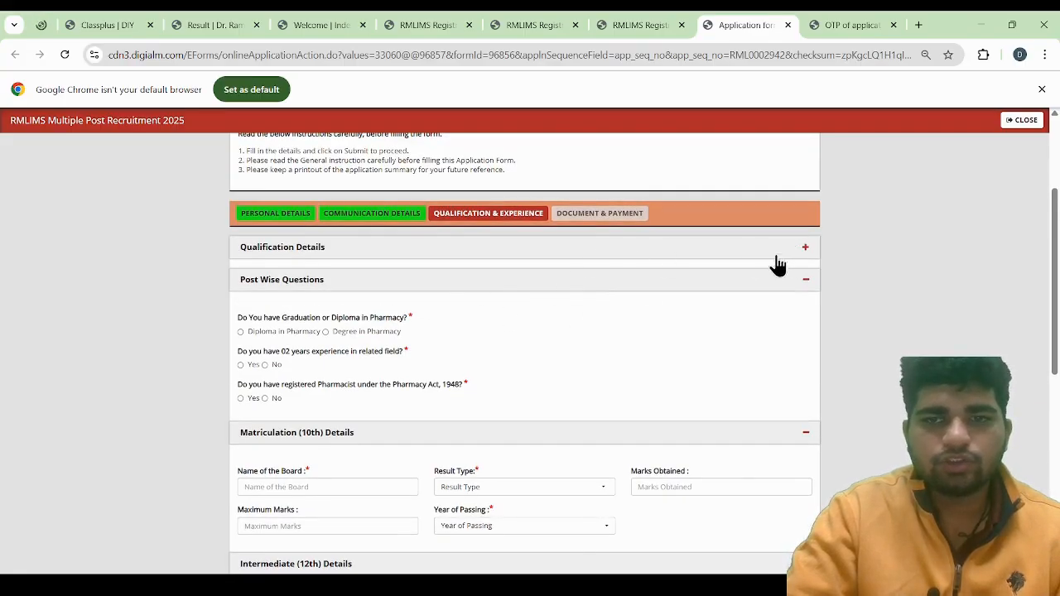
pyautogui.scroll(-1, 377, 334)
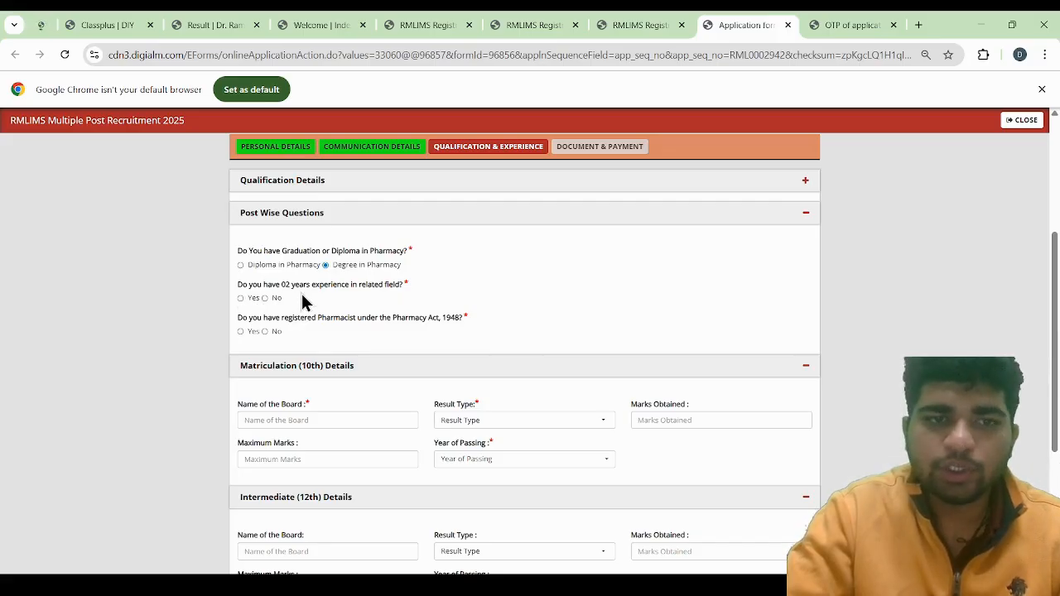
pyautogui.click(275, 300)
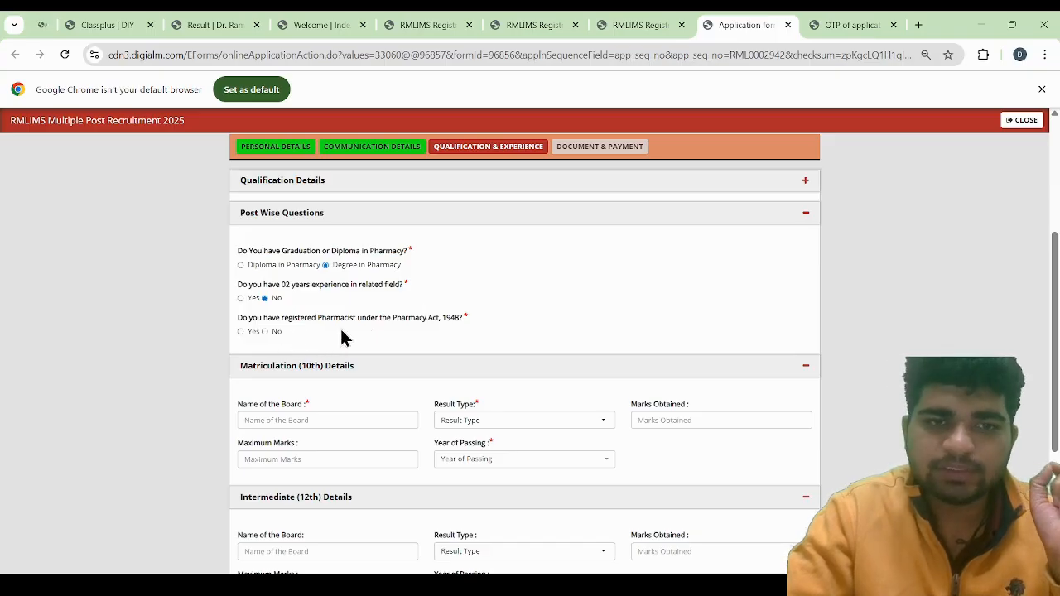
# Try No for registration as a pharmacist under the Pharmacy Act, 1948, dismiss the alerts, and answer Yes instead
pyautogui.click(266, 332)
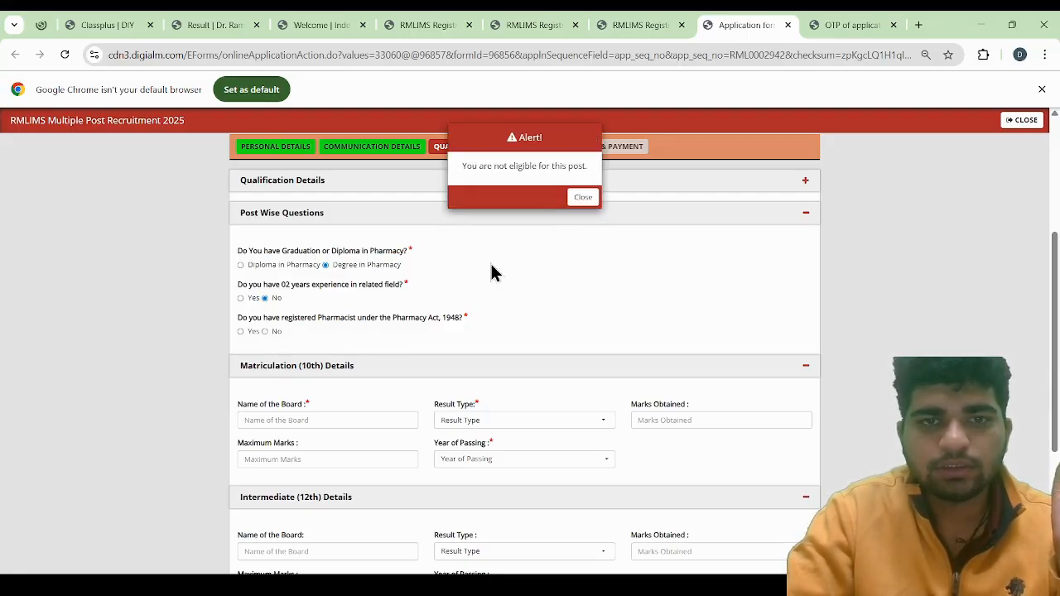
pyautogui.click(584, 201)
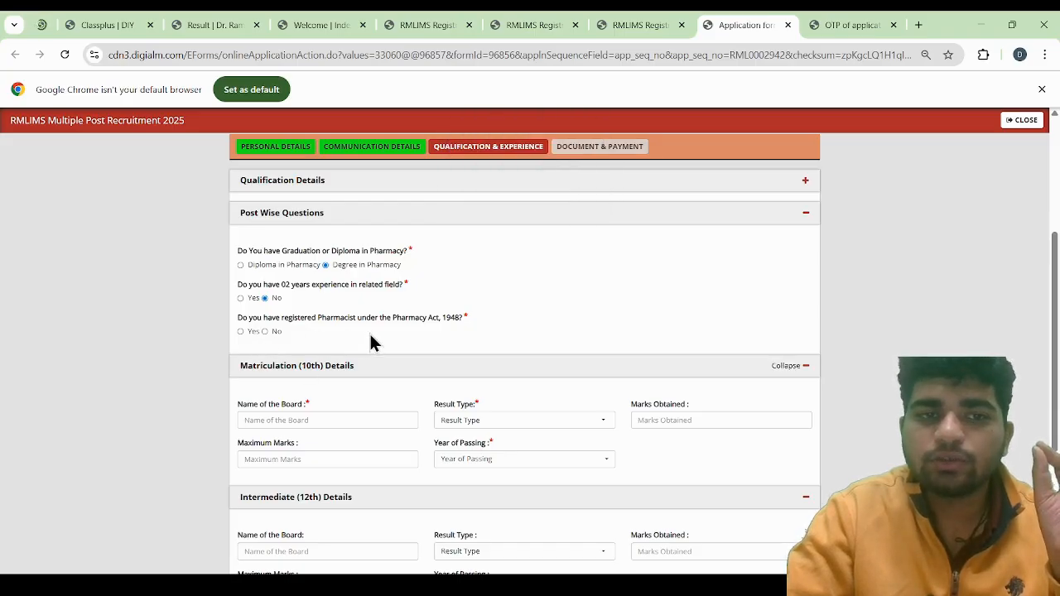
pyautogui.click(265, 332)
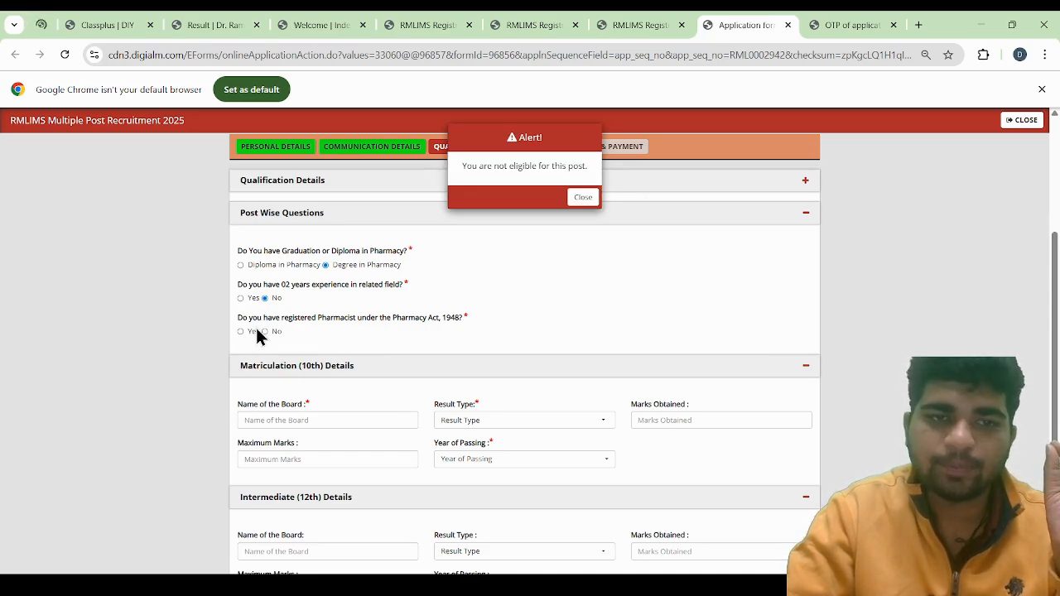
pyautogui.click(586, 198)
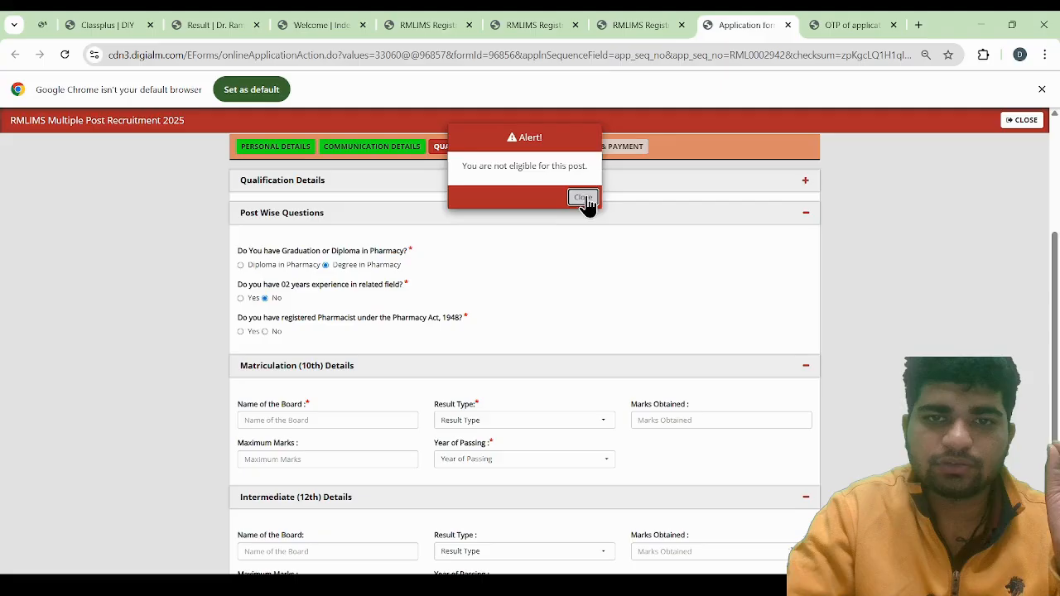
pyautogui.click(241, 332)
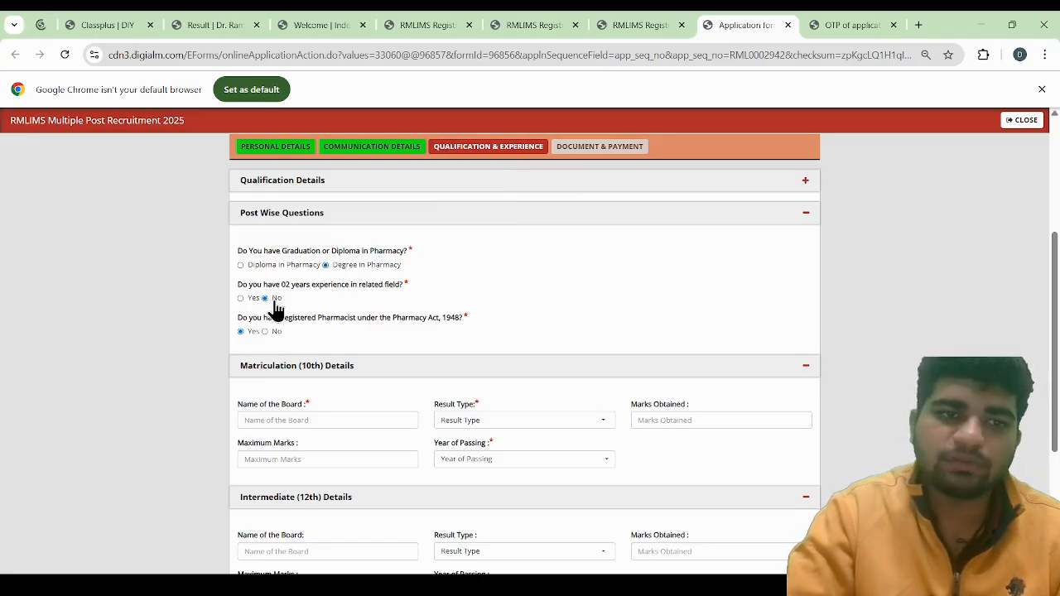
# Enter "central board of secondary education" as the board name in the Matriculation (10th) details
pyautogui.scroll(-1, 331, 385)
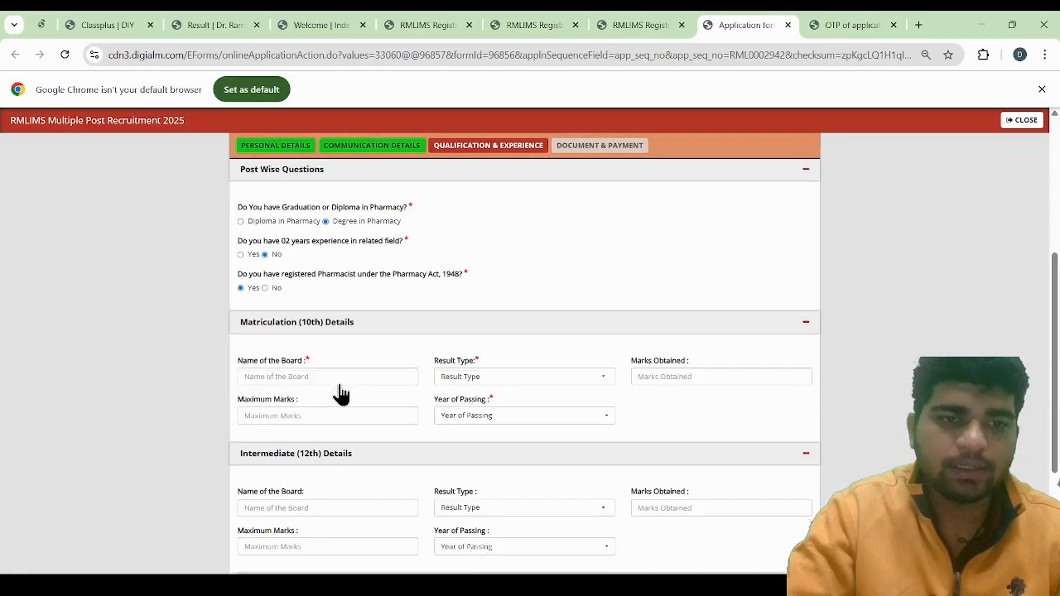
pyautogui.click(326, 355)
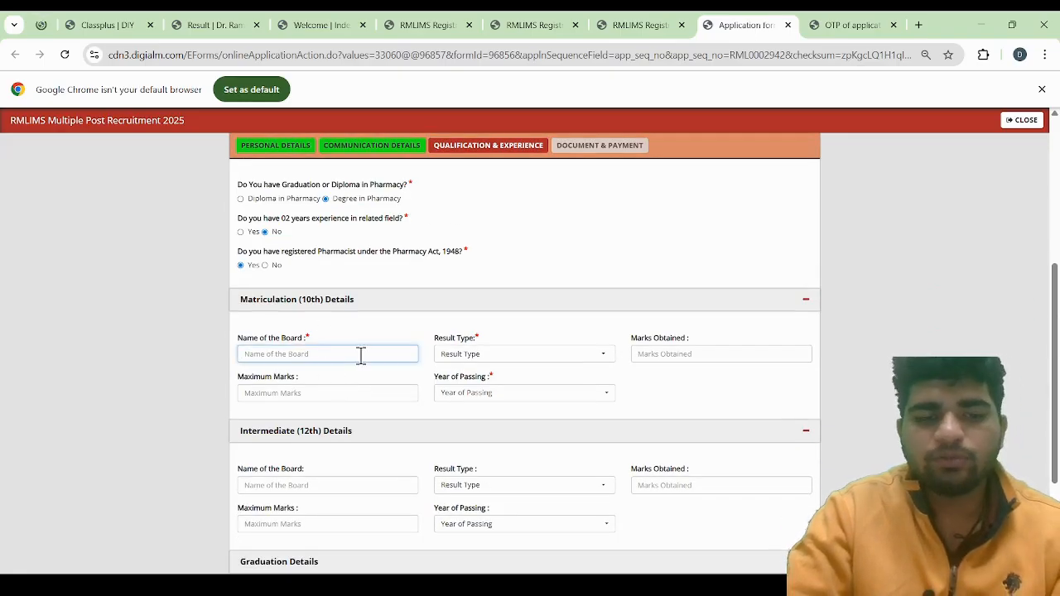
pyautogui.write('c')
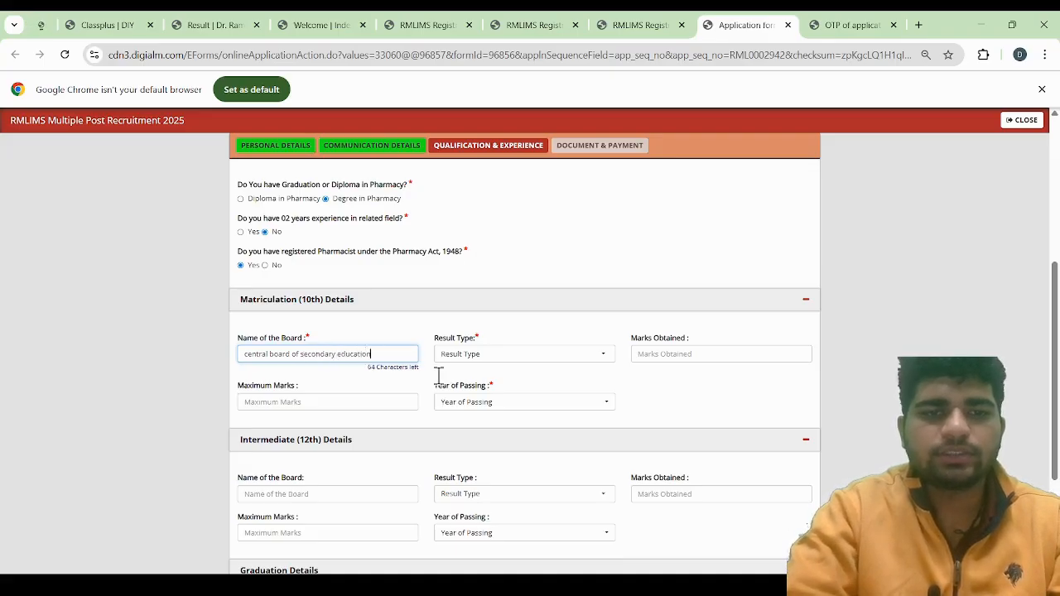
# Set the Matriculation result type to CGPA and enter 9.2 as the CGPA obtained
pyautogui.click(496, 365)
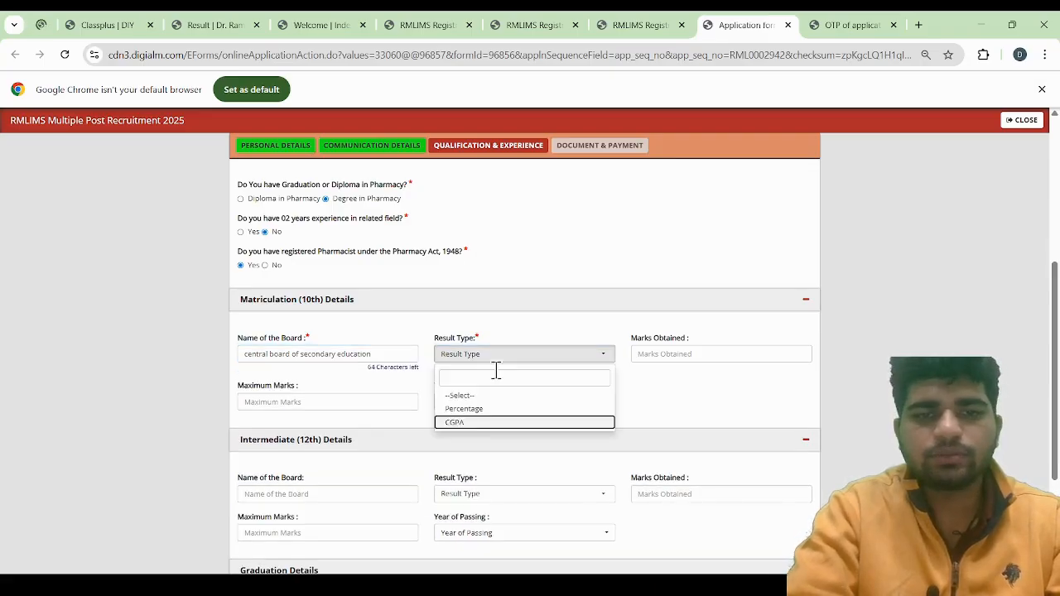
pyautogui.click(464, 423)
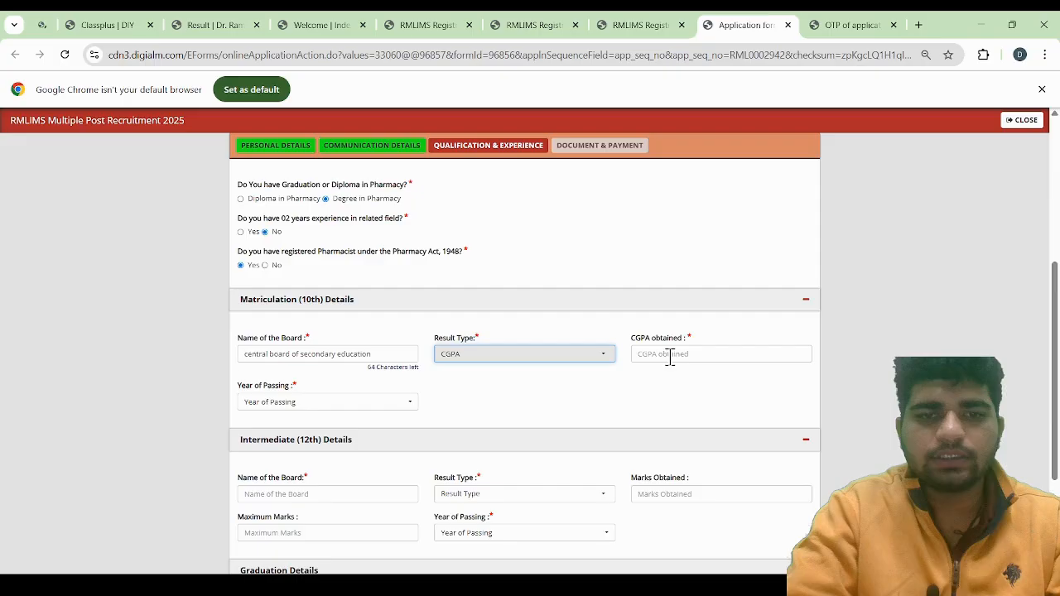
pyautogui.click(669, 354)
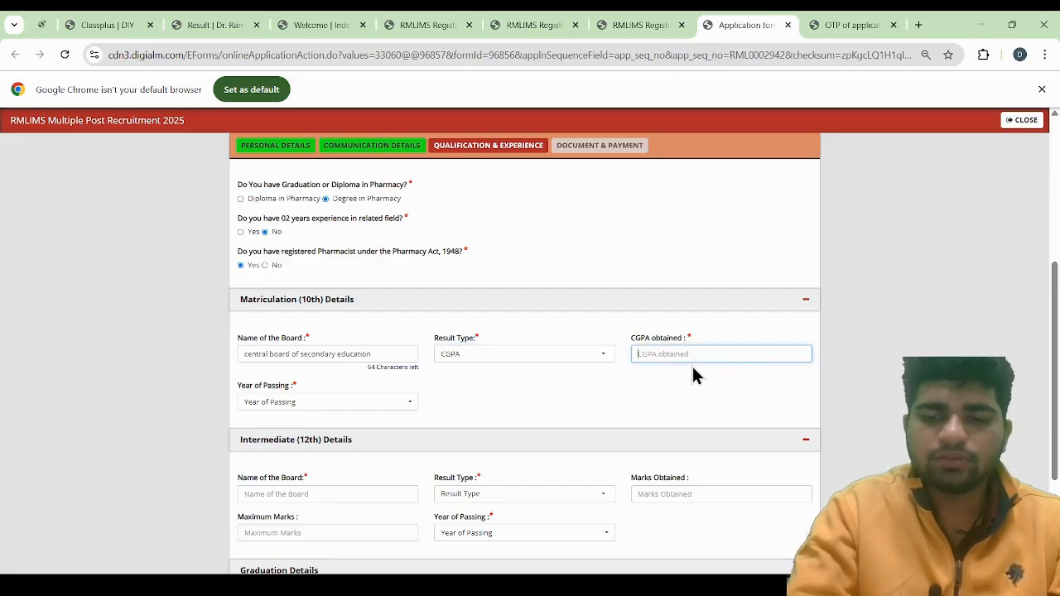
pyautogui.write('9')
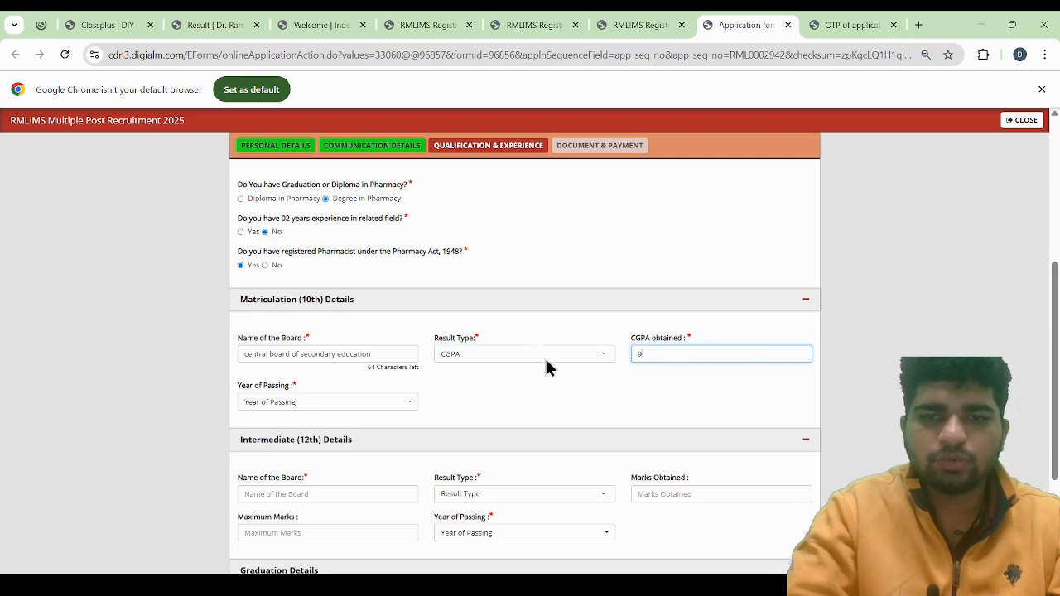
pyautogui.write('.2')
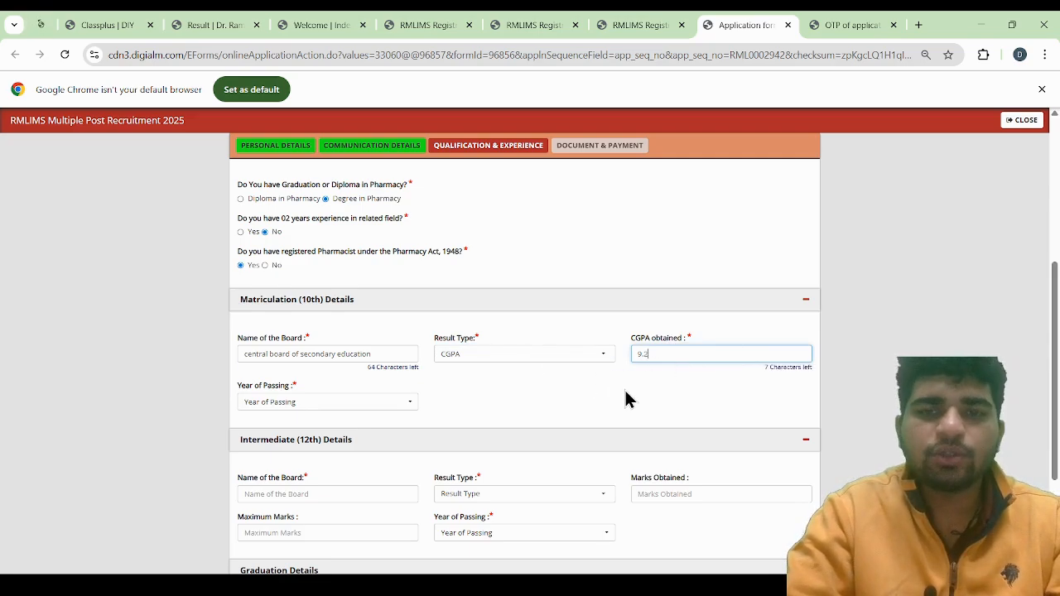
# Set the Matriculation year of passing to 2018
pyautogui.scroll(-1, 626, 400)
pyautogui.click(273, 332)
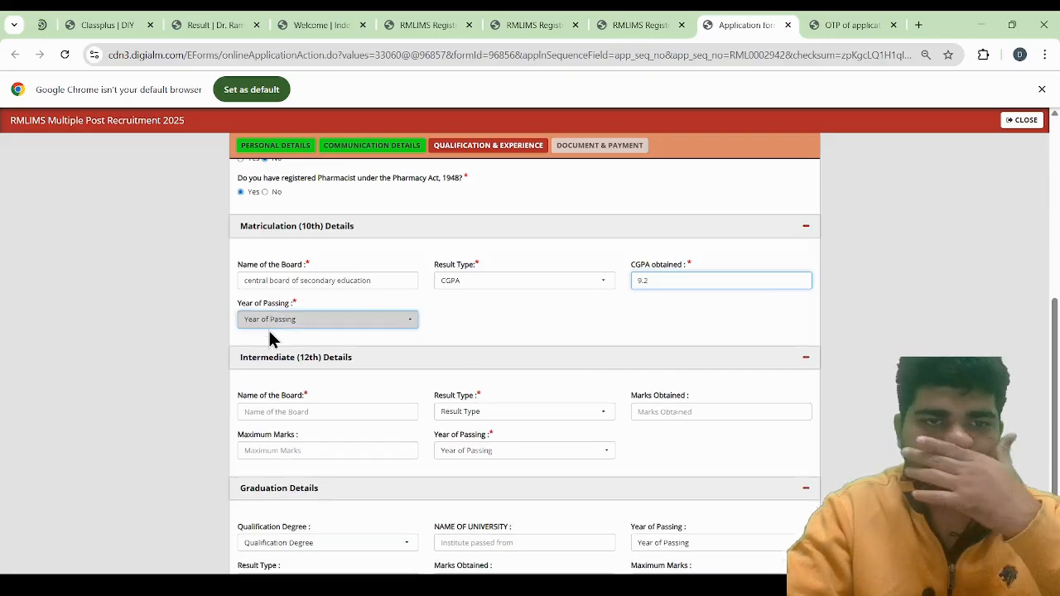
pyautogui.click(308, 327)
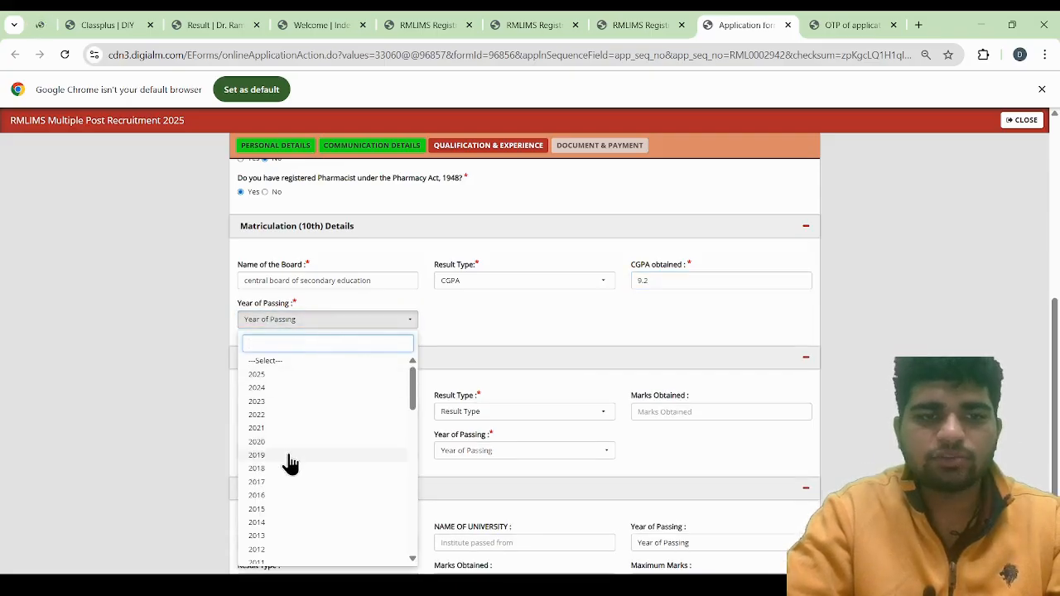
pyautogui.scroll(-1, 286, 451)
pyautogui.click(265, 419)
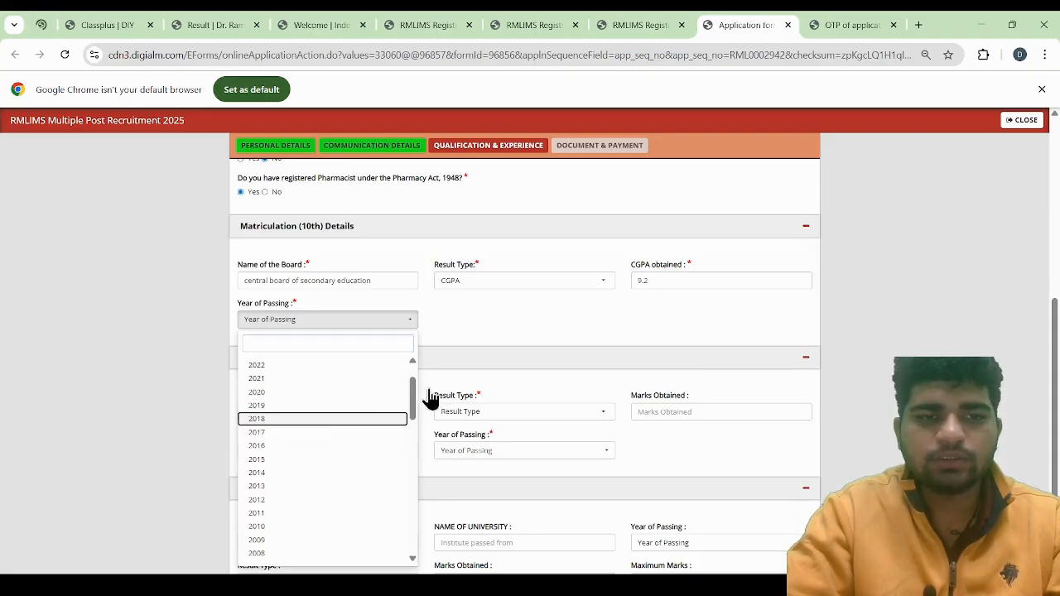
pyautogui.click(279, 420)
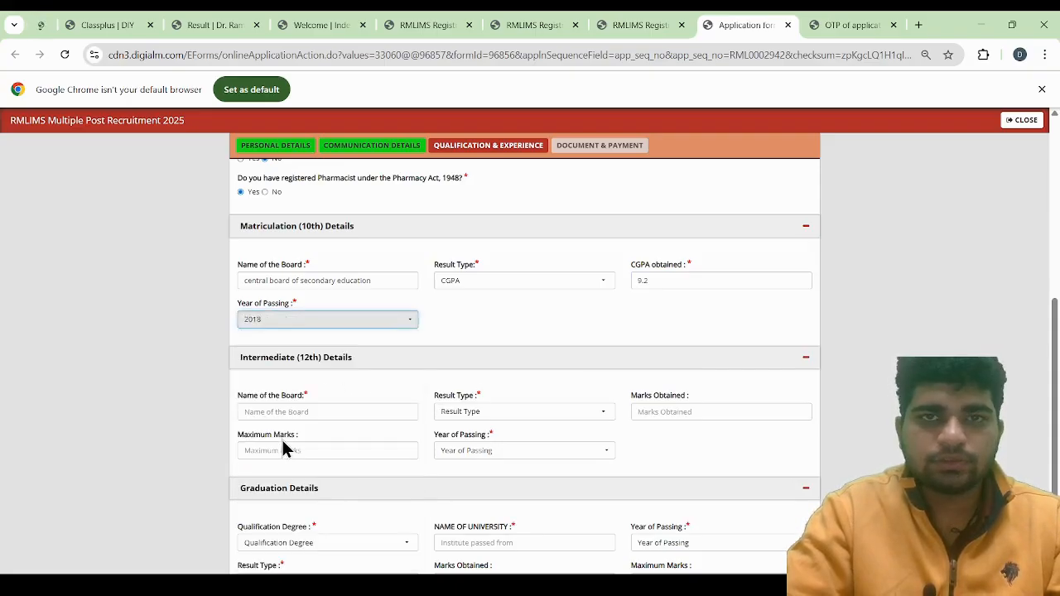
# Enter "central board of secondary education" as the board name in the Intermediate (12th) details
pyautogui.click(288, 445)
pyautogui.scroll(-2, 414, 369)
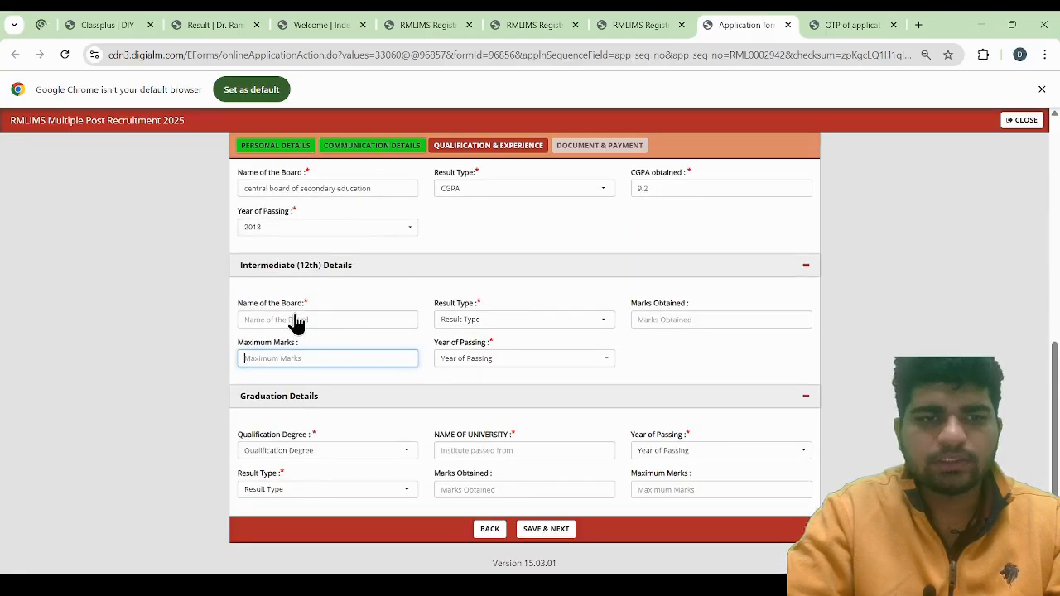
pyautogui.click(339, 320)
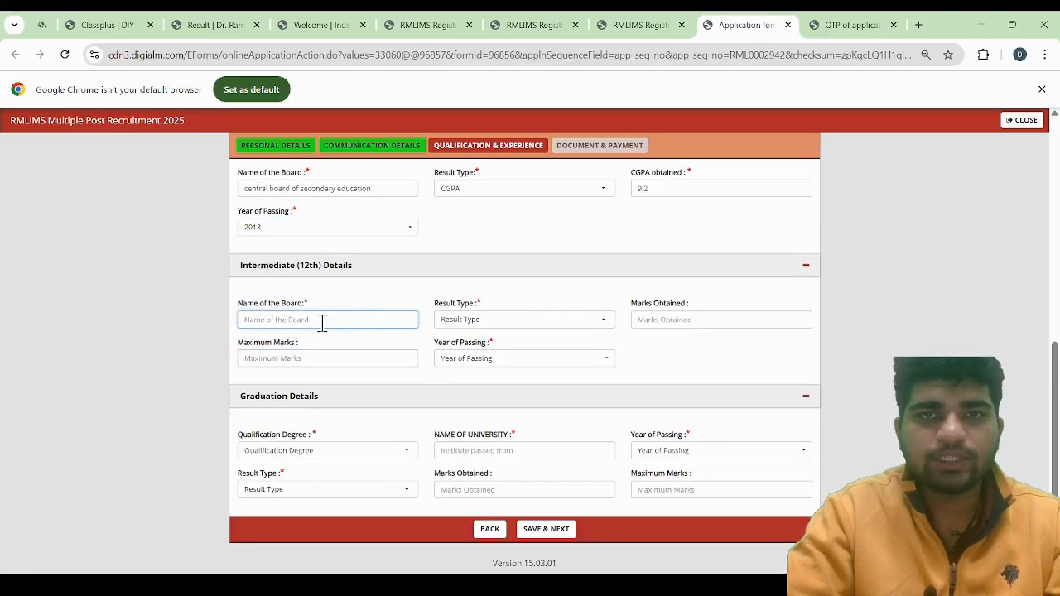
pyautogui.write('cne')
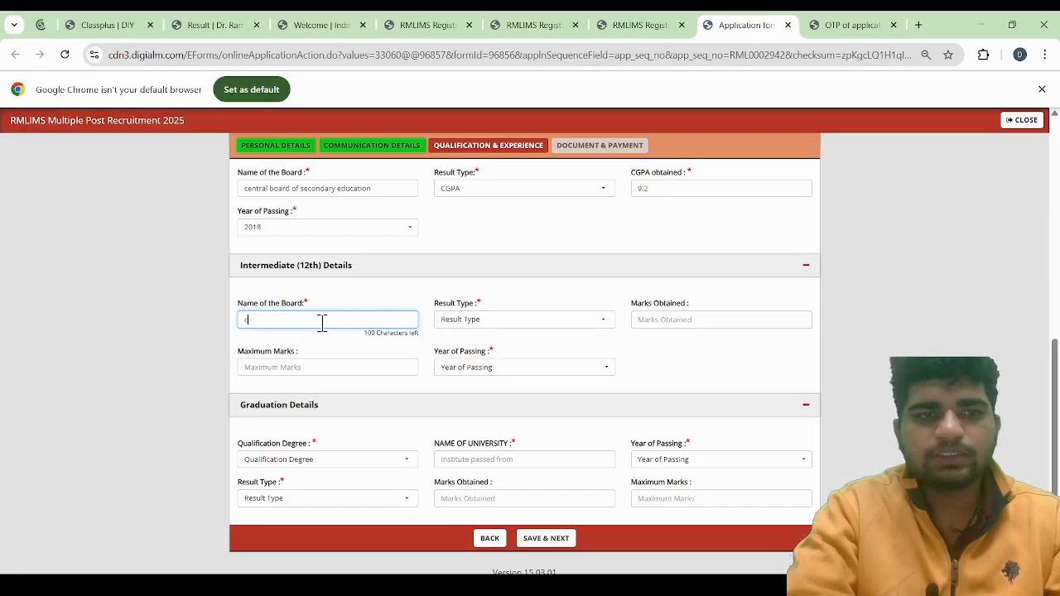
pyautogui.press('BackSpace')
pyautogui.press('BackSpace')
pyautogui.write('entral b')
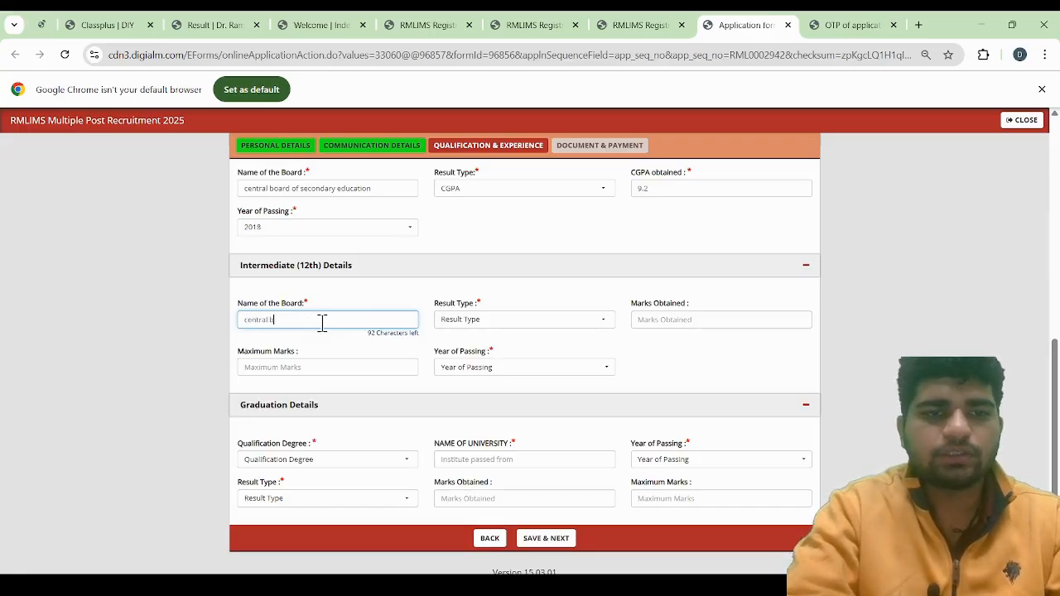
pyautogui.write('oard o')
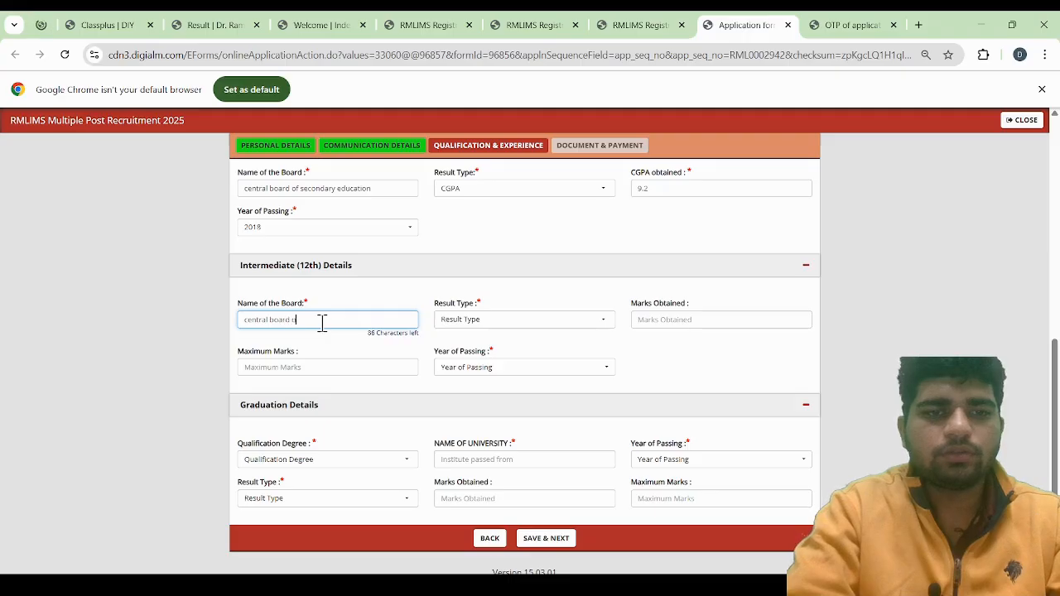
pyautogui.write('f secondary educ')
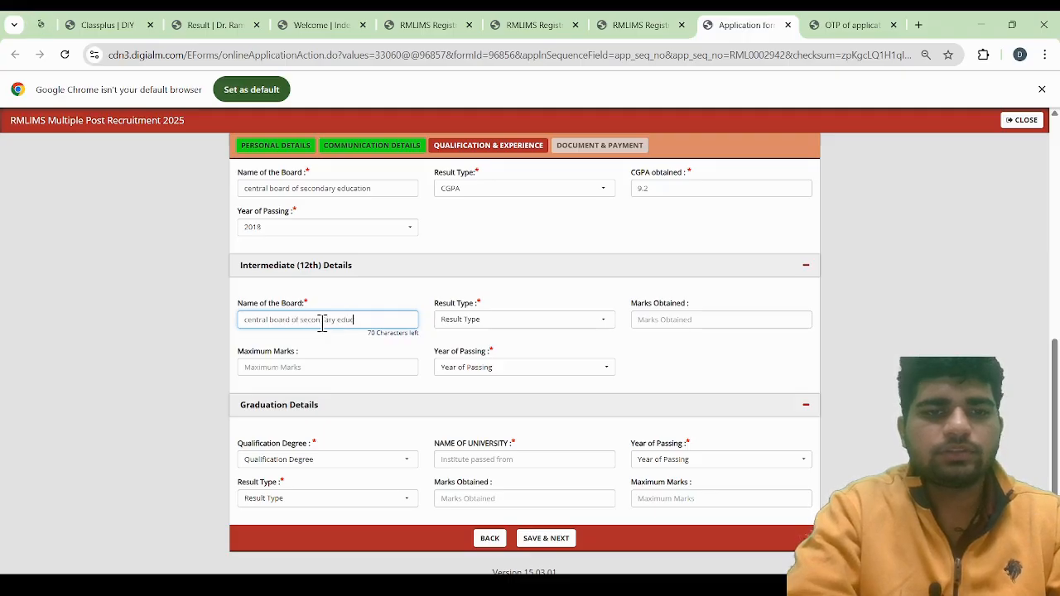
pyautogui.write('ation')
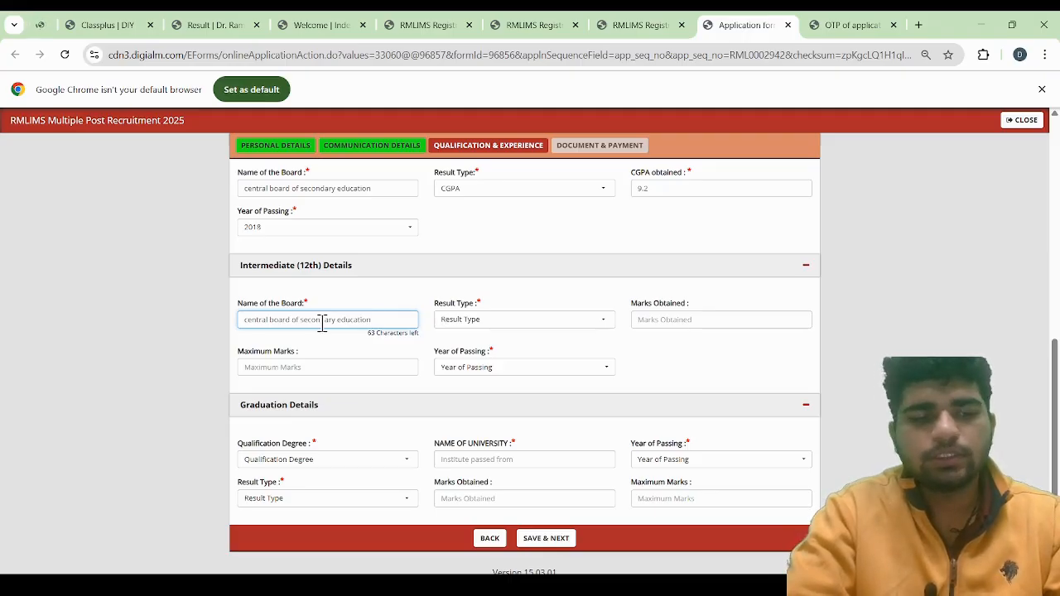
# Set the Intermediate result type to Percentage and enter 425 marks obtained with 500 as the maximum marks
pyautogui.click(498, 324)
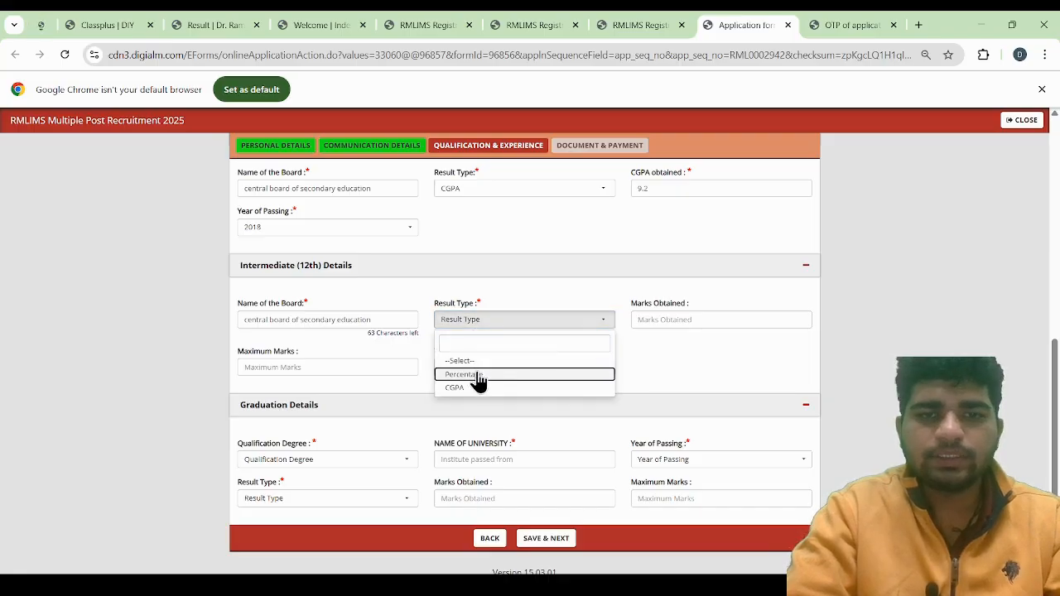
pyautogui.click(601, 374)
pyautogui.click(672, 321)
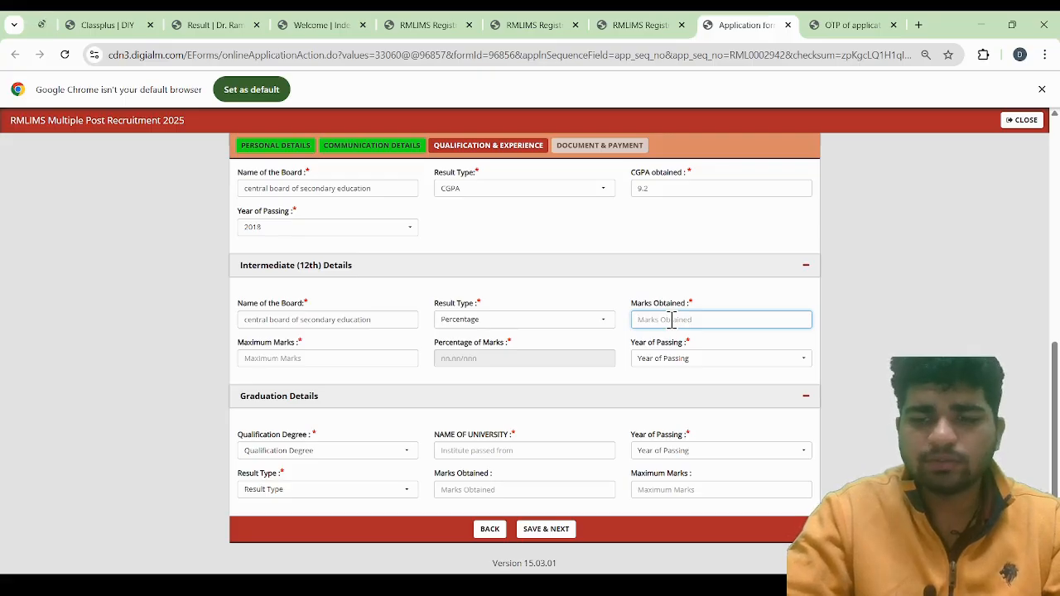
pyautogui.write('2')
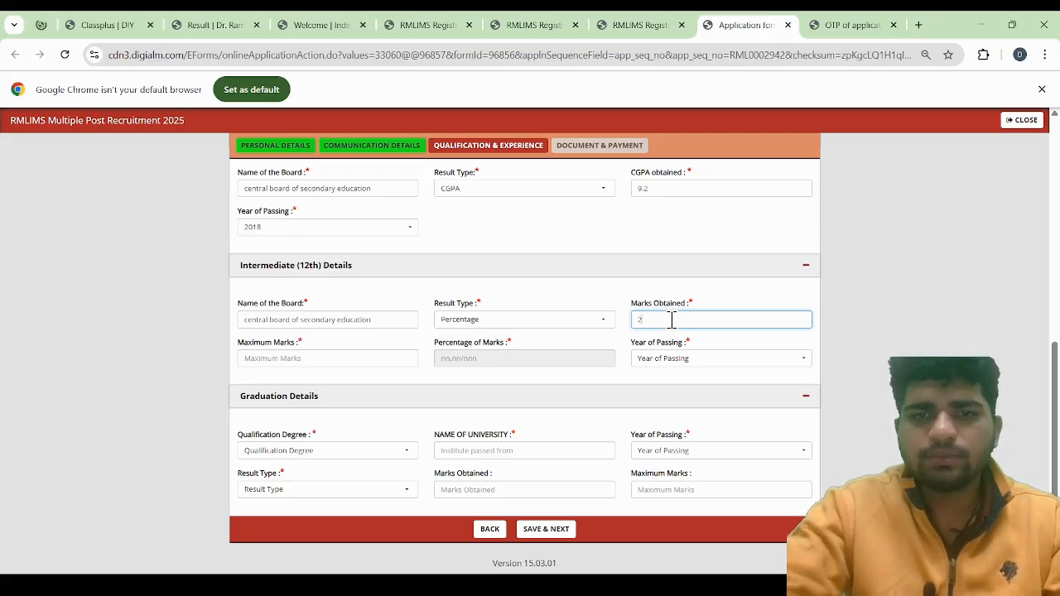
pyautogui.press('BackSpace')
pyautogui.write('4')
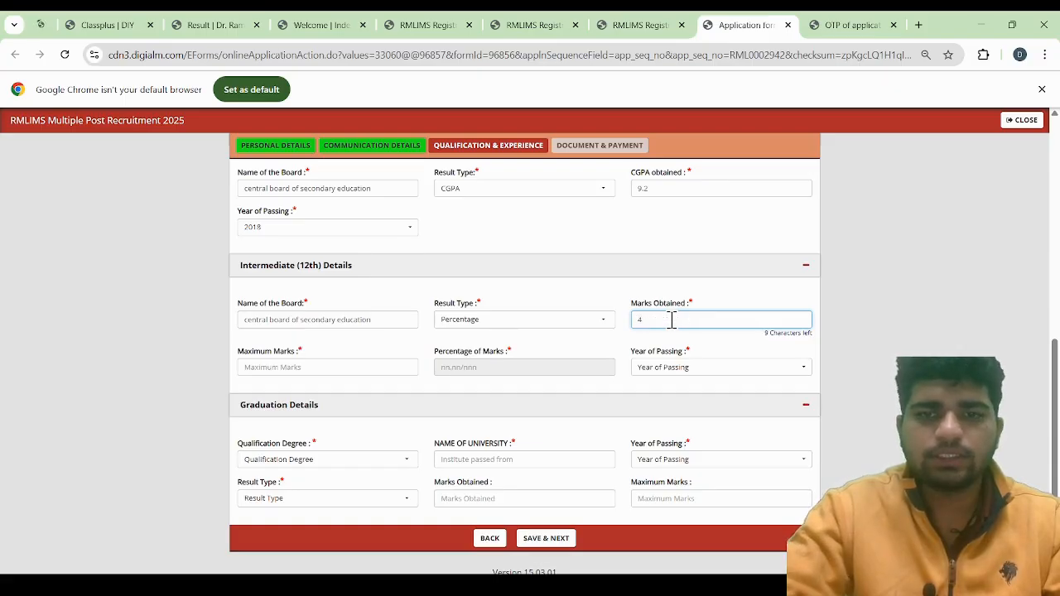
pyautogui.write('25')
pyautogui.click(325, 370)
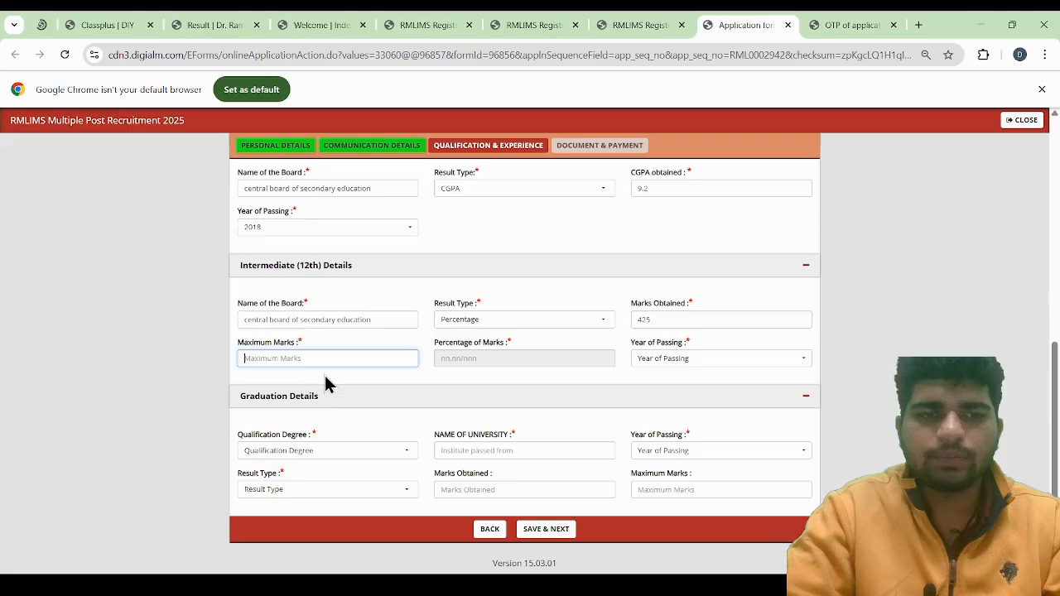
pyautogui.write('500')
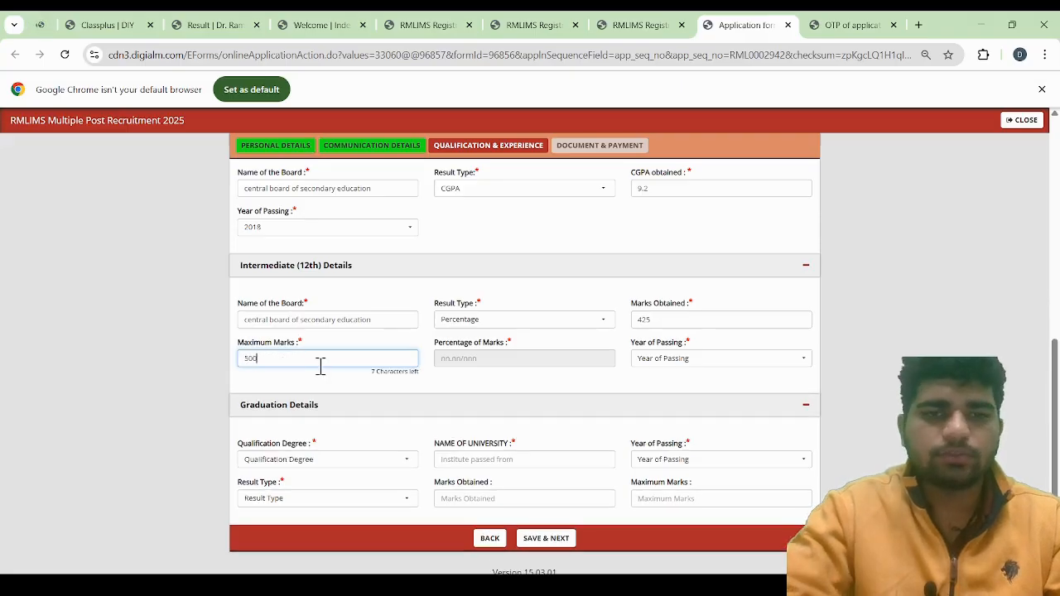
pyautogui.click(490, 383)
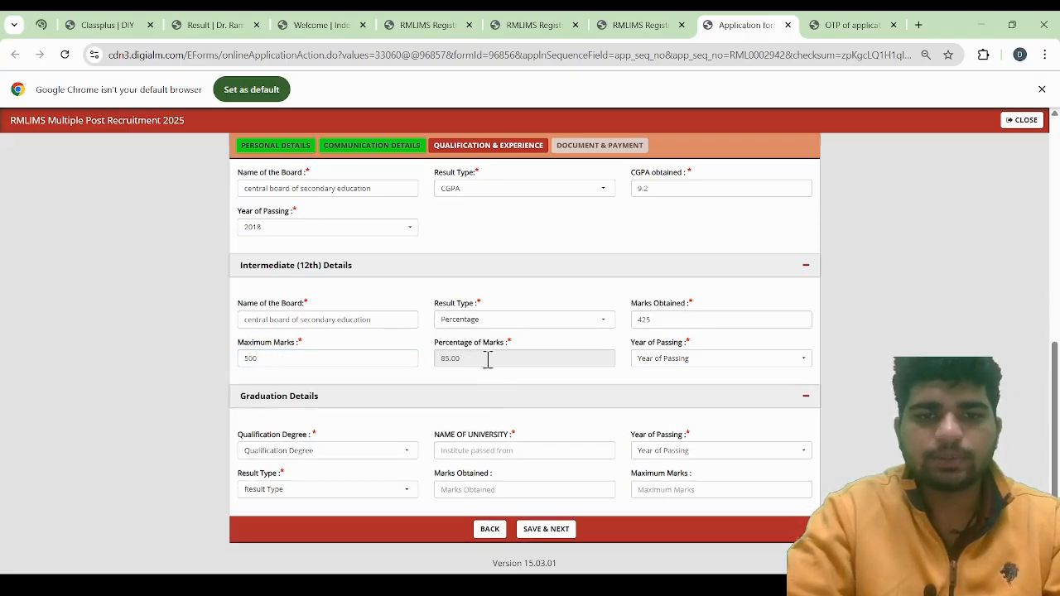
# Set the Intermediate year of passing to 2020 and the graduation qualification degree to Degree in pharmacy from recognized University/Board
pyautogui.click(678, 373)
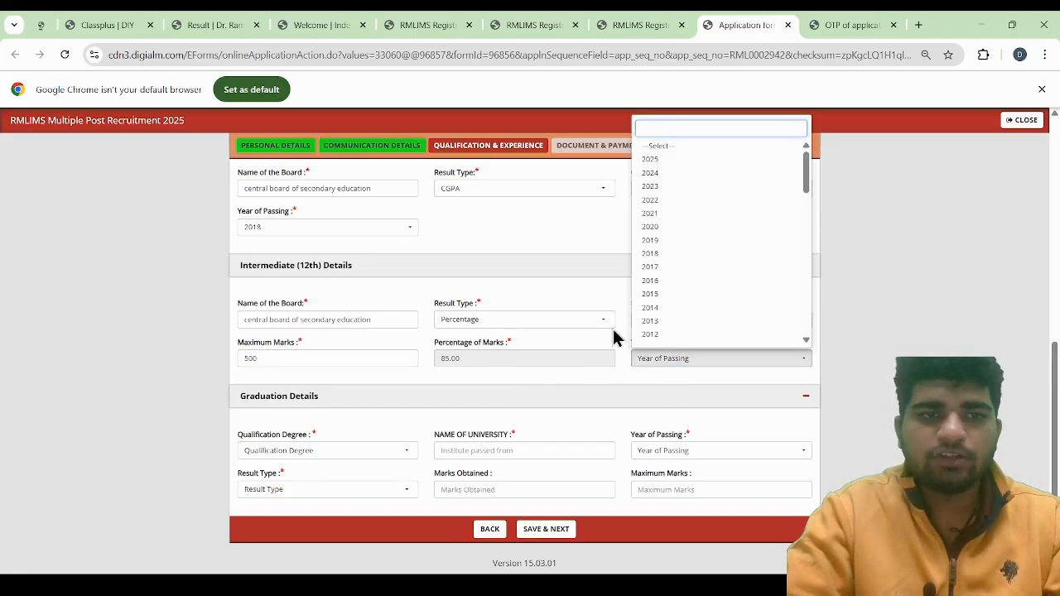
pyautogui.click(667, 227)
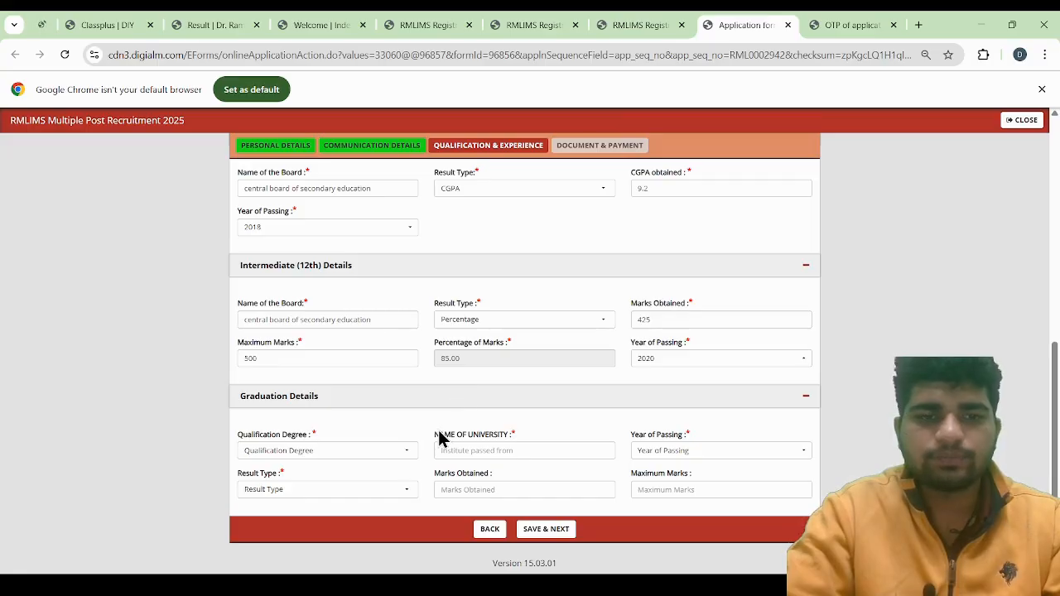
pyautogui.click(300, 461)
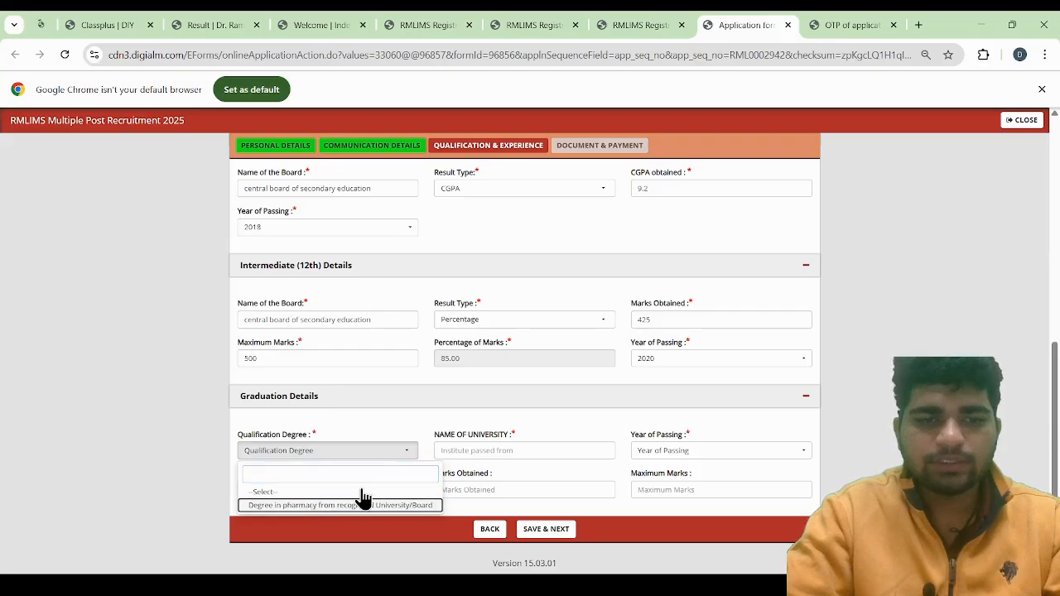
pyautogui.click(302, 506)
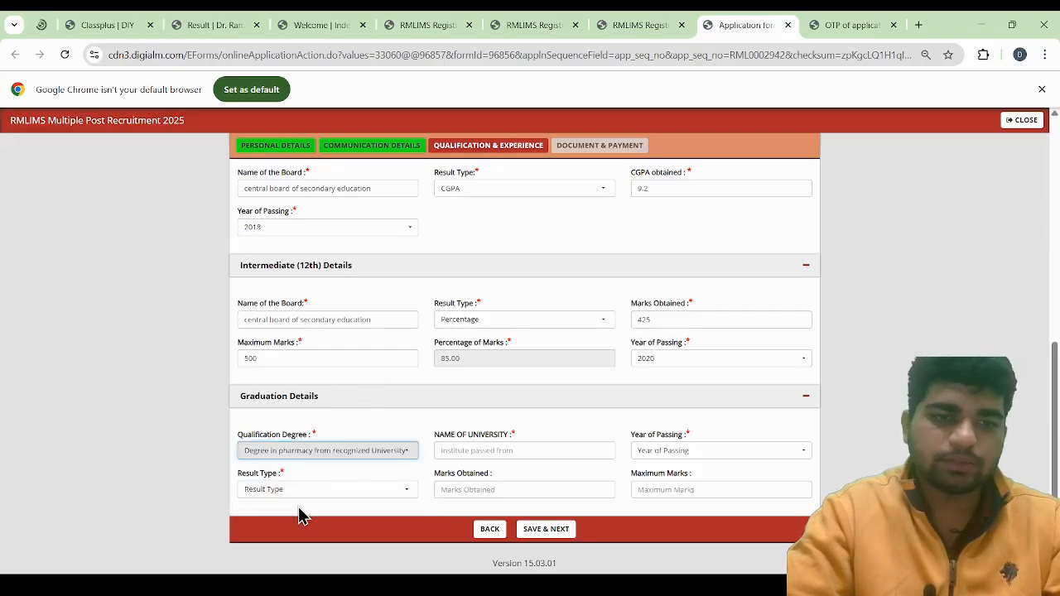
# Enter "DR A.P.J ABDUL KALAM TECHNICAL UNIVERSITY" as the university name in the Graduation Details
pyautogui.click(527, 451)
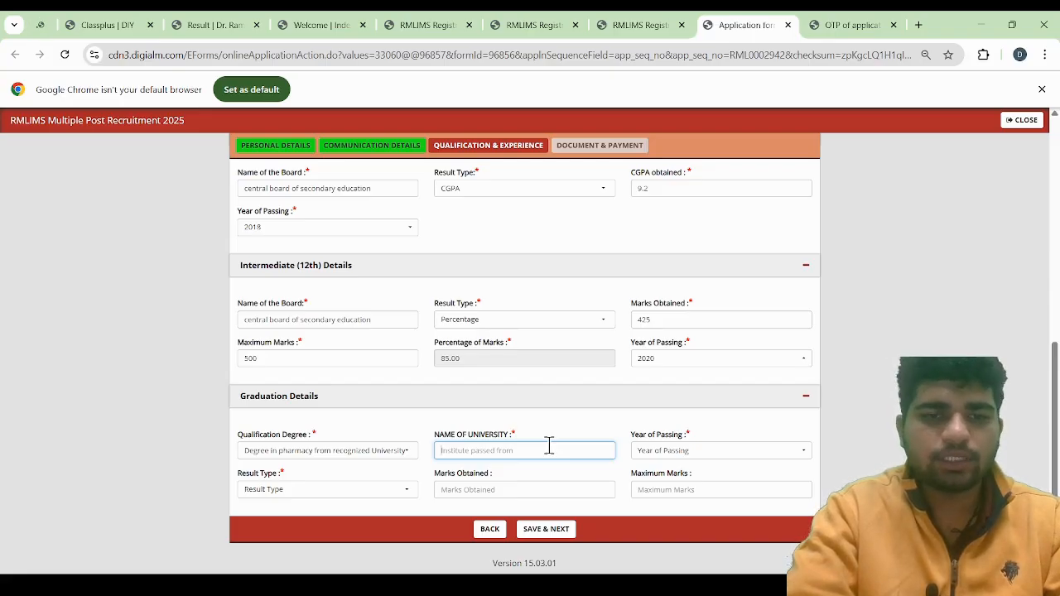
pyautogui.write('dr')
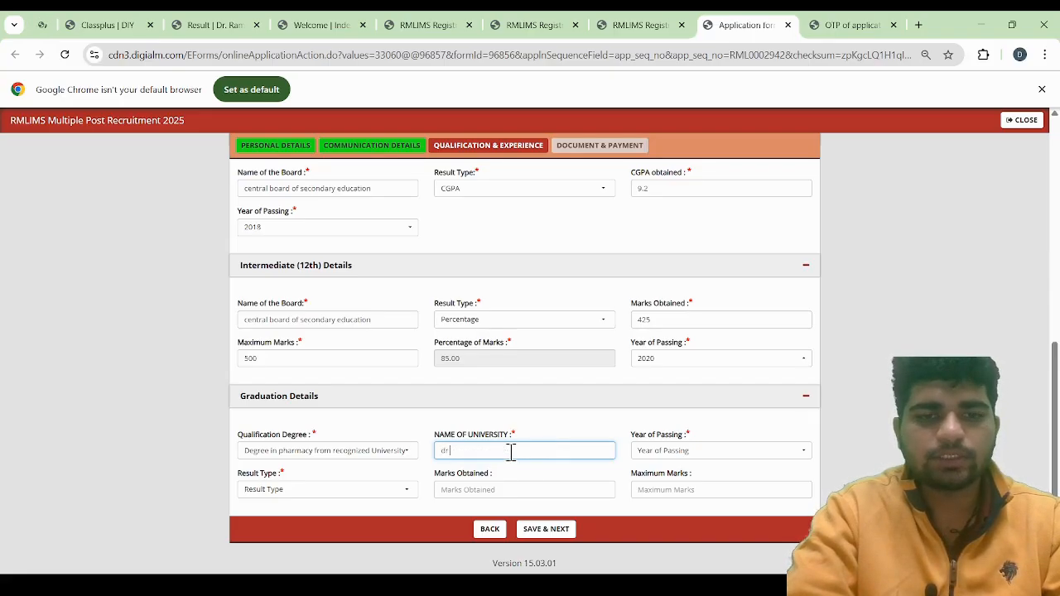
pyautogui.press('BackSpace')
pyautogui.press('BackSpace')
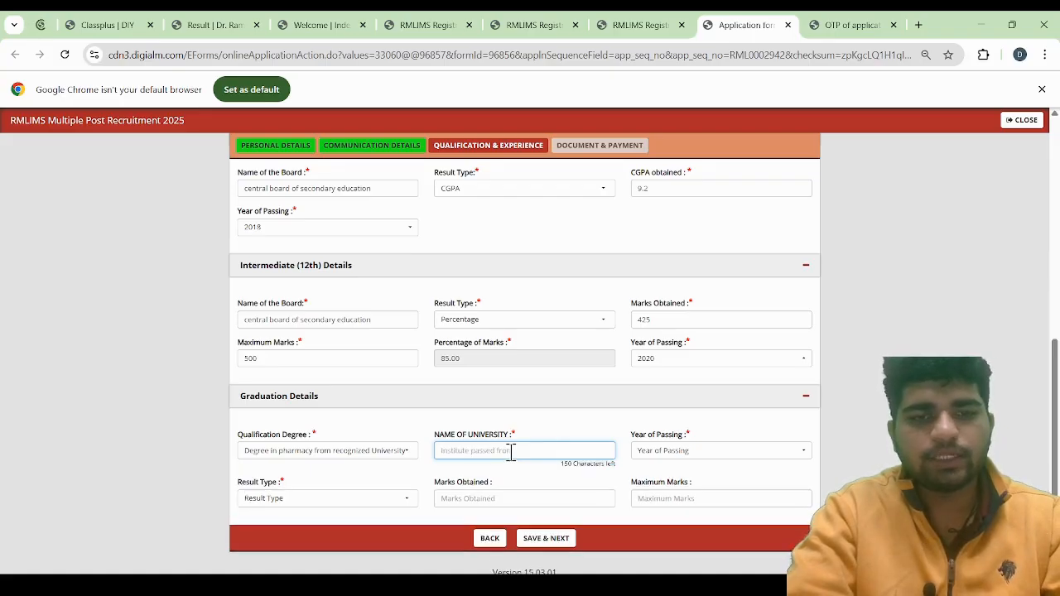
pyautogui.write('DR A')
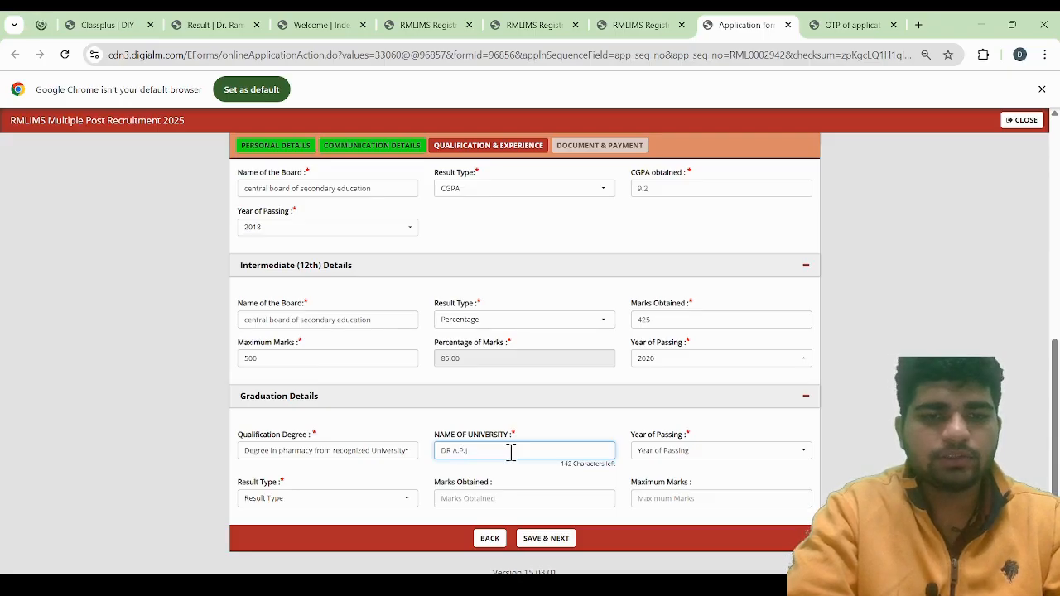
pyautogui.write(' .P.J ABDUL')
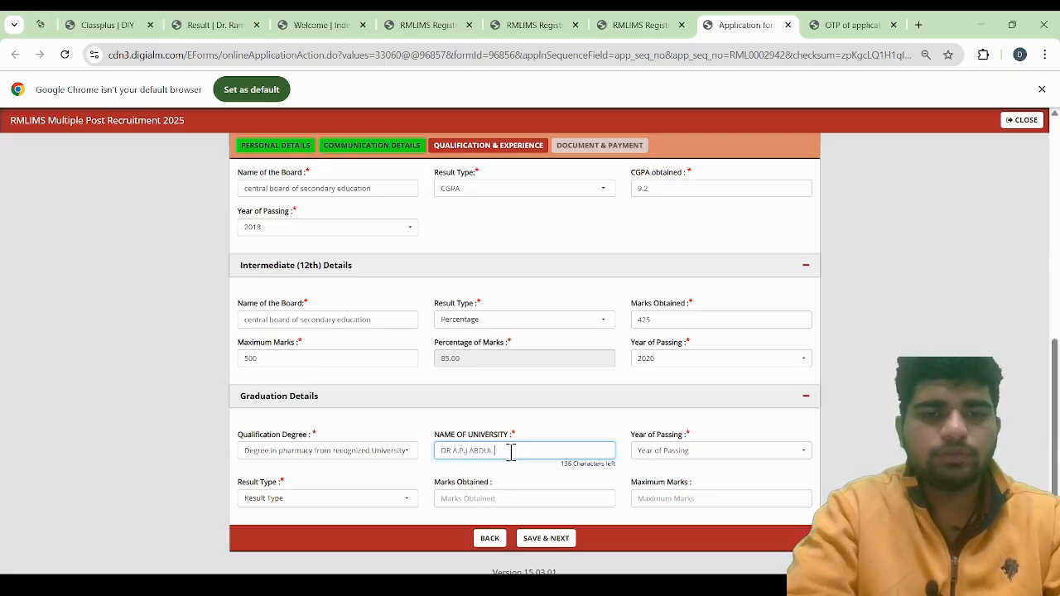
pyautogui.write(' KALAM TECHNIC')
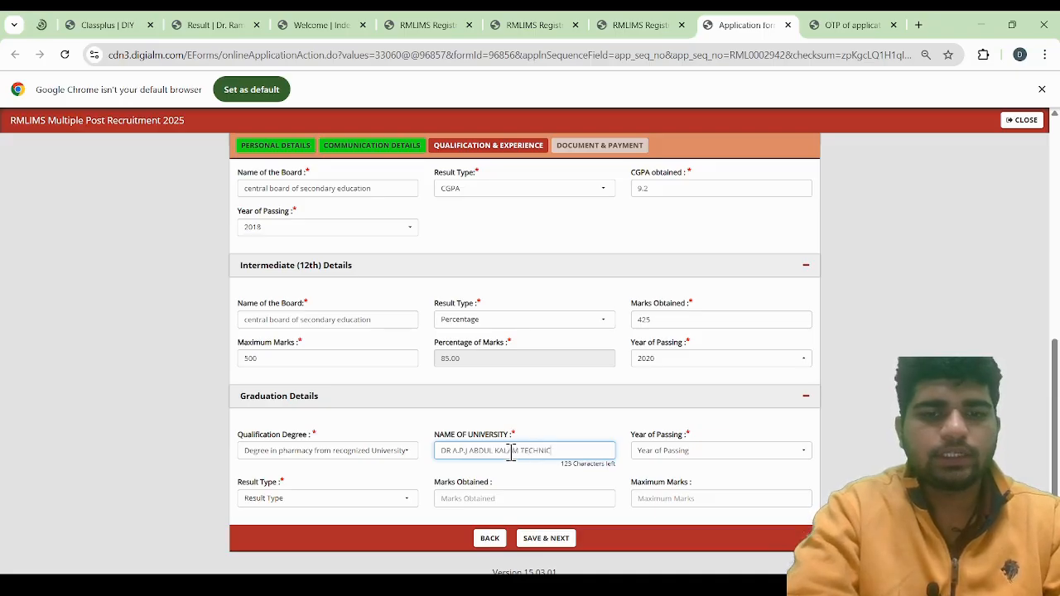
pyautogui.write('AL UNIVERSIT')
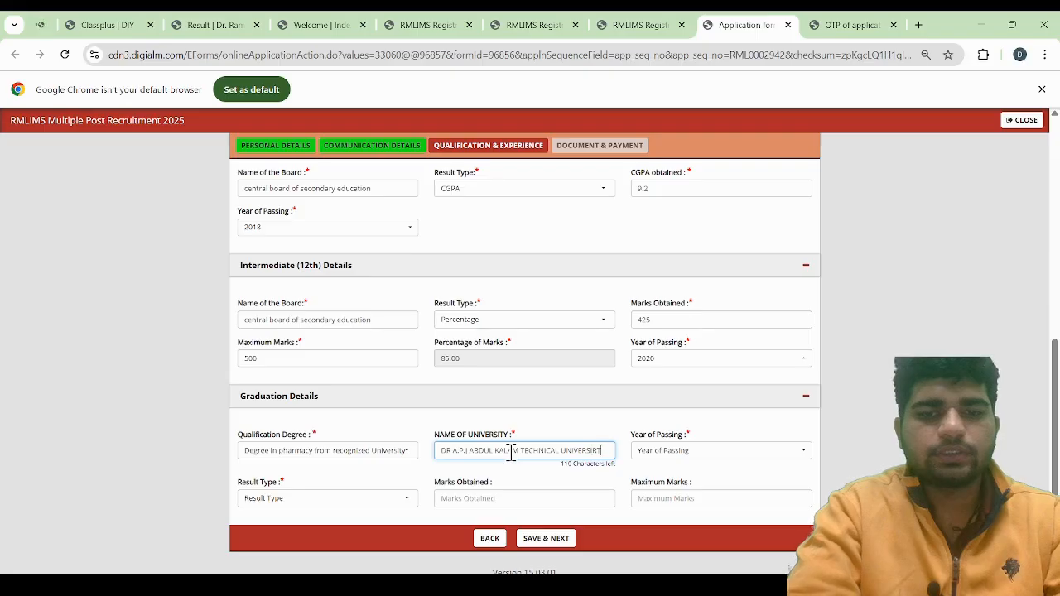
pyautogui.write('Y')
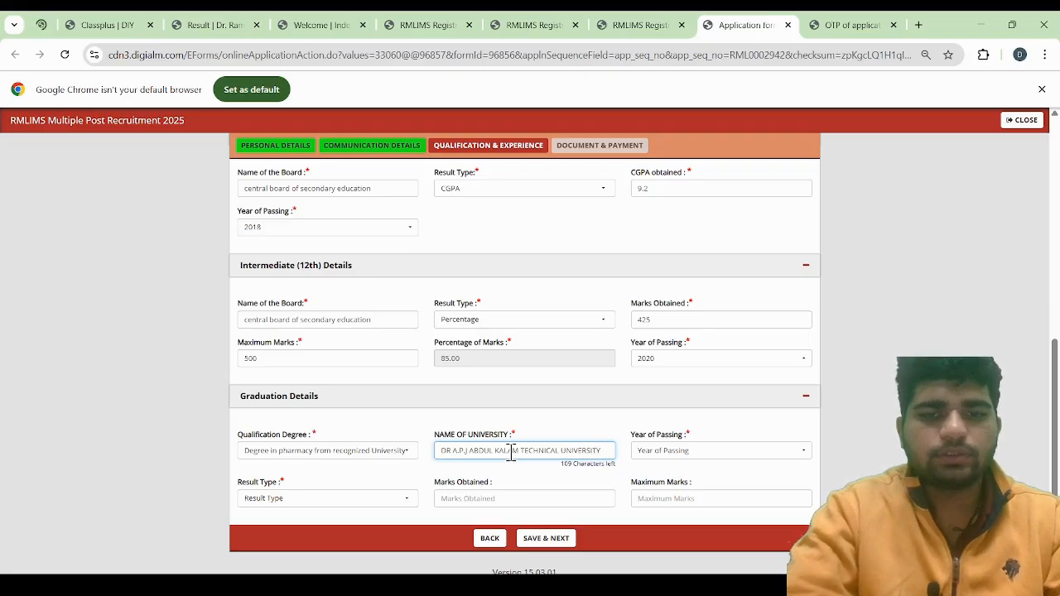
pyautogui.press('Tab')
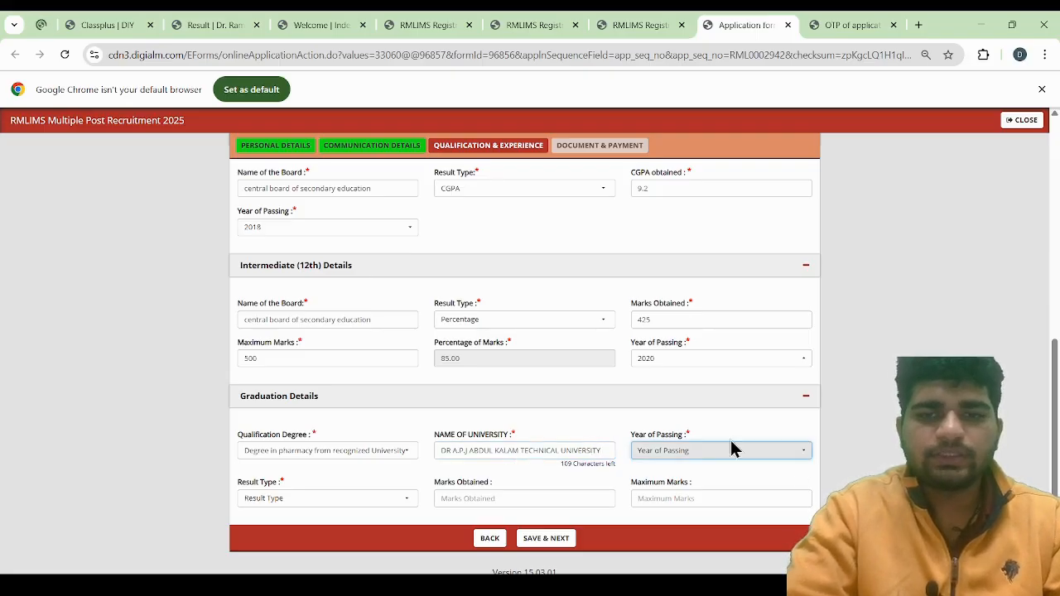
# Set the graduation year of passing to 2024
pyautogui.click(688, 457)
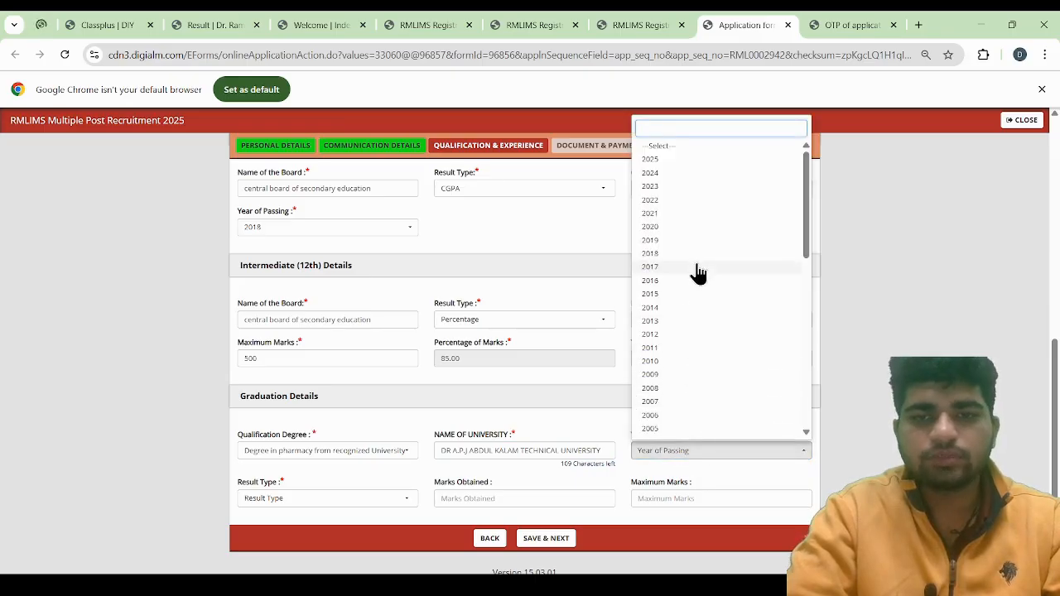
pyautogui.click(673, 174)
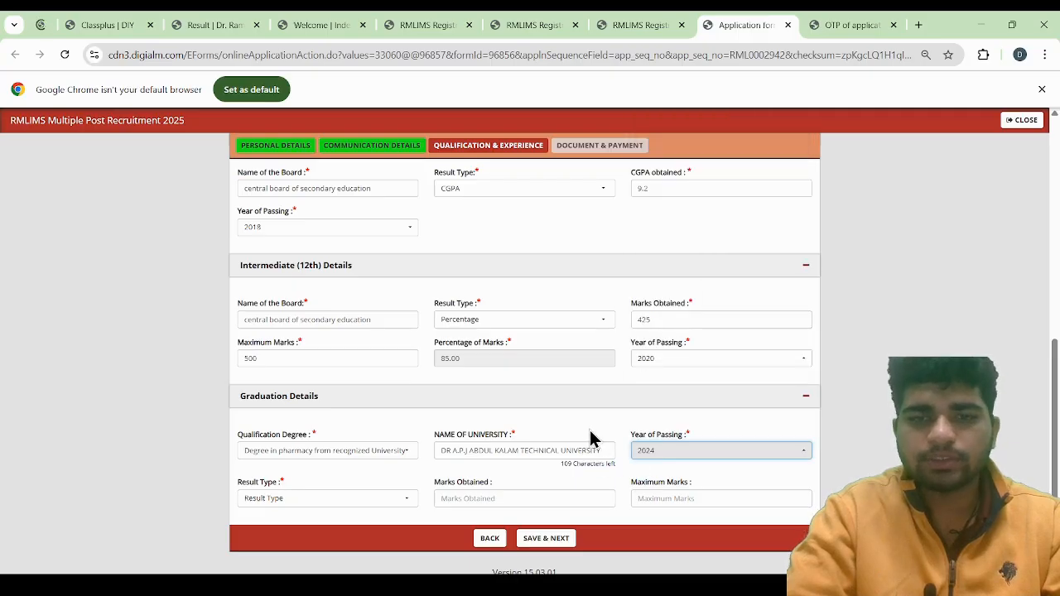
pyautogui.press('Return')
# Set the graduation result type to CGPA and enter 8.946 as the CGPA obtained
pyautogui.scroll(-1, 610, 421)
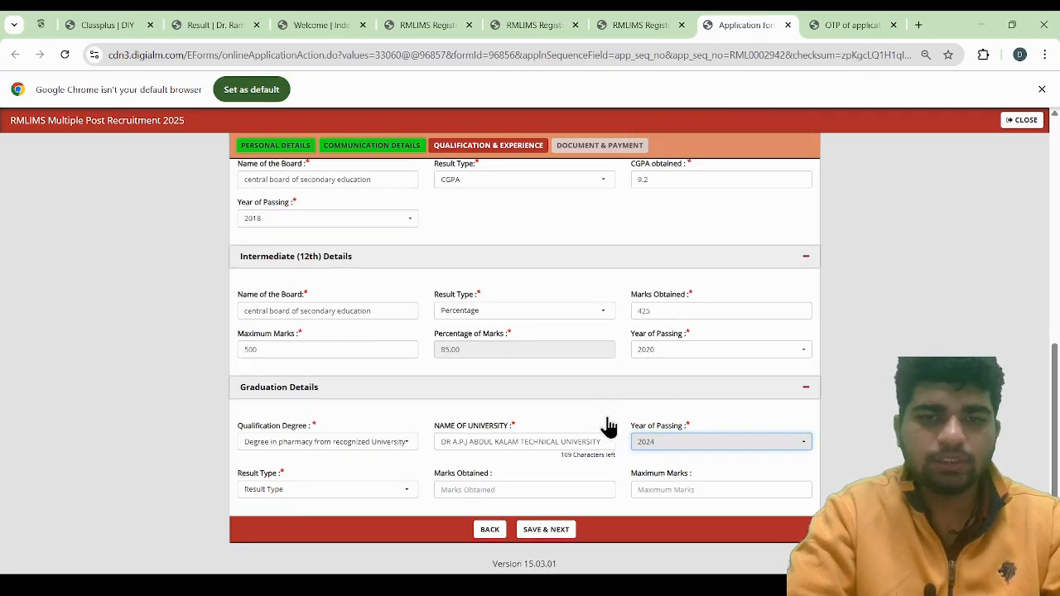
pyautogui.click(318, 497)
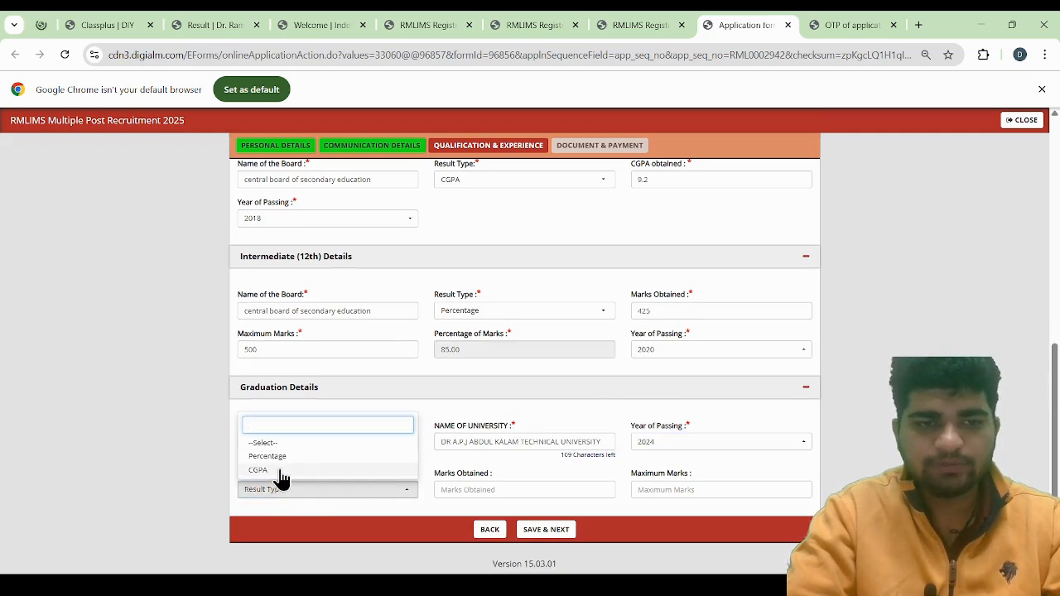
pyautogui.click(279, 469)
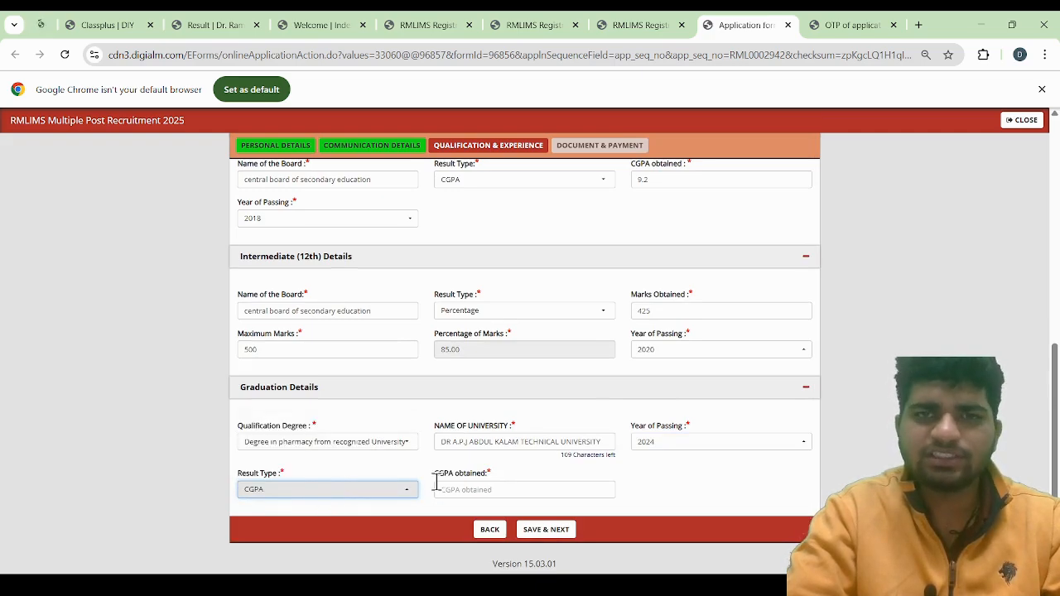
pyautogui.click(488, 489)
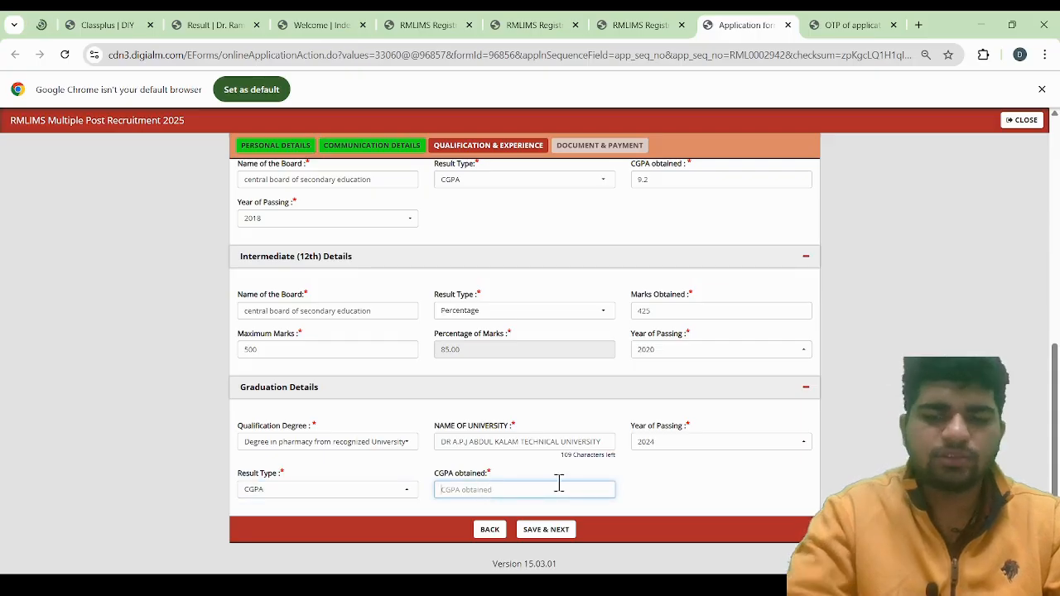
pyautogui.write('8')
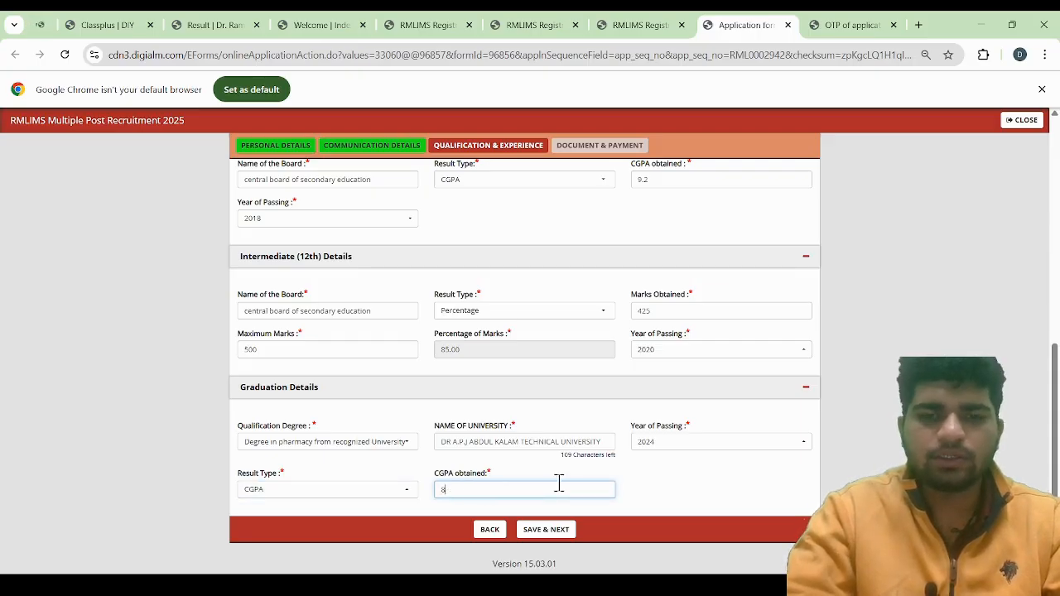
pyautogui.write('.946')
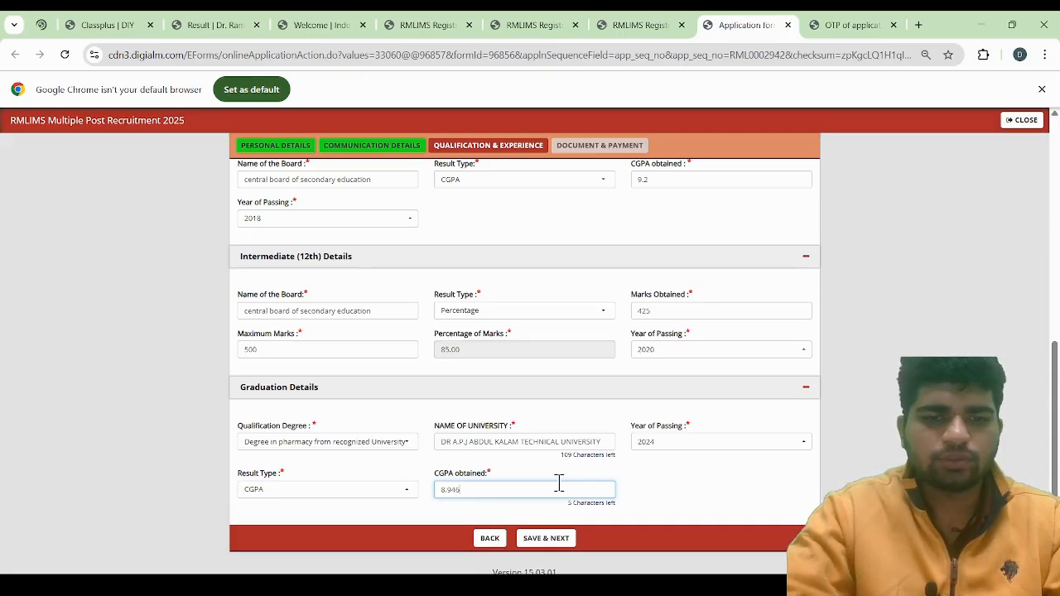
# Save the Qualification & Experience section and proceed to the Document & Payment section
pyautogui.scroll(-1, 639, 506)
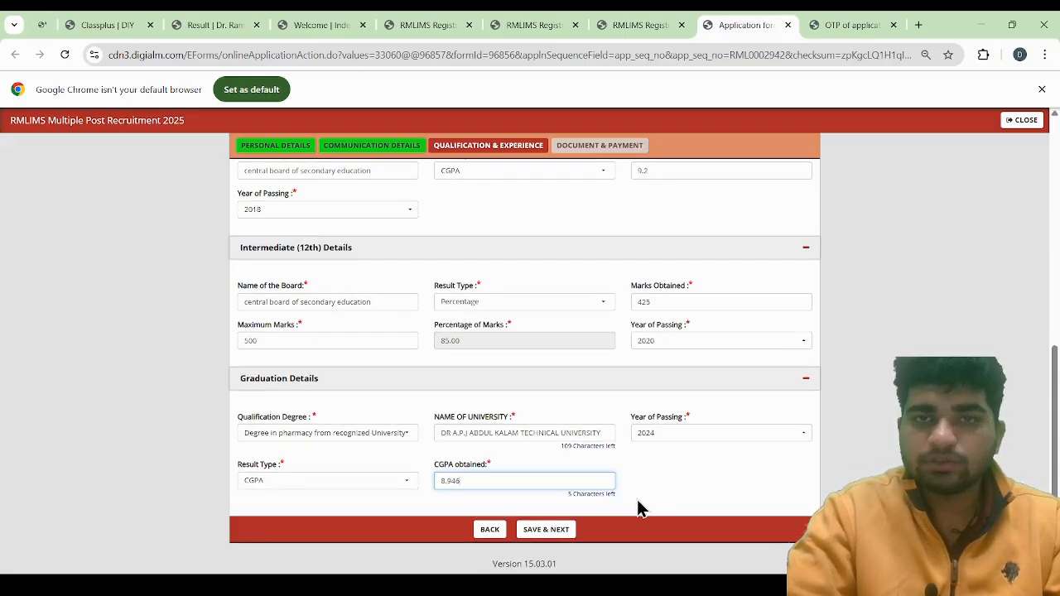
pyautogui.click(543, 530)
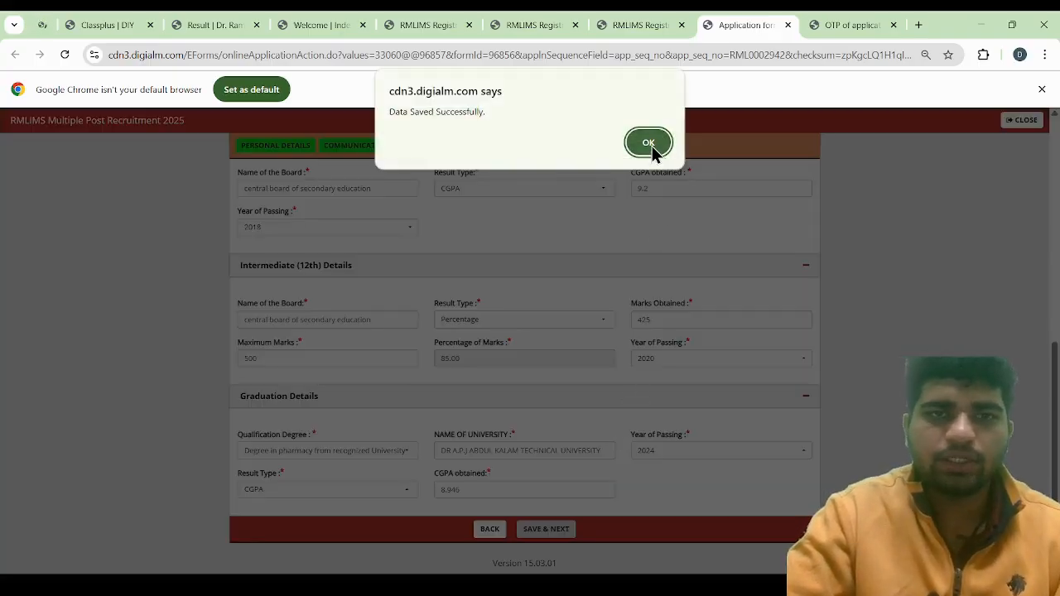
pyautogui.click(650, 144)
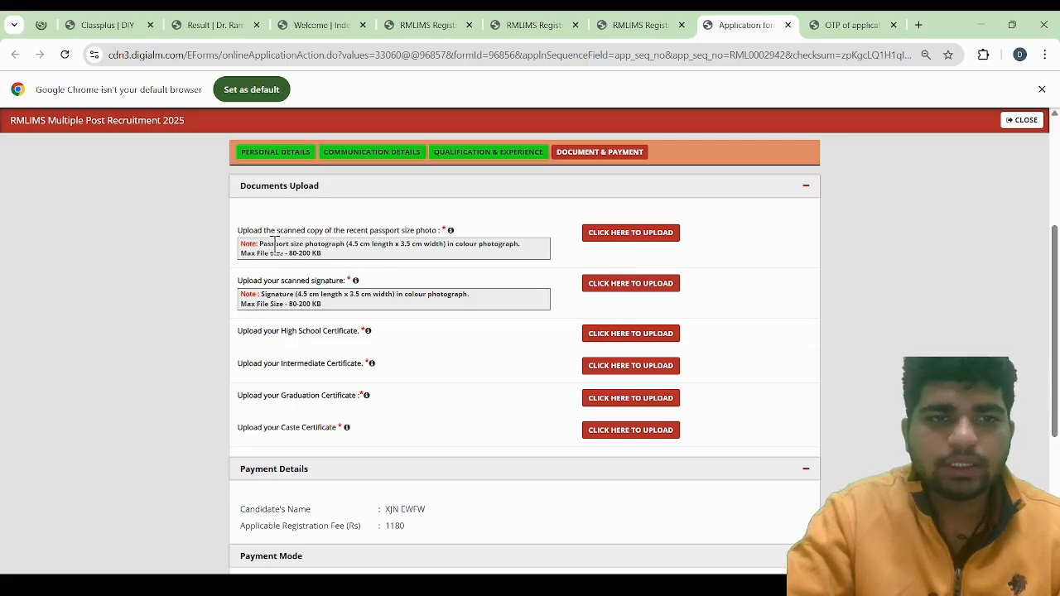
# Review the upload requirements for the photo, signature and certificates, and look over the payment details and payment mode
pyautogui.moveTo(259, 244); pyautogui.dragTo(495, 253)
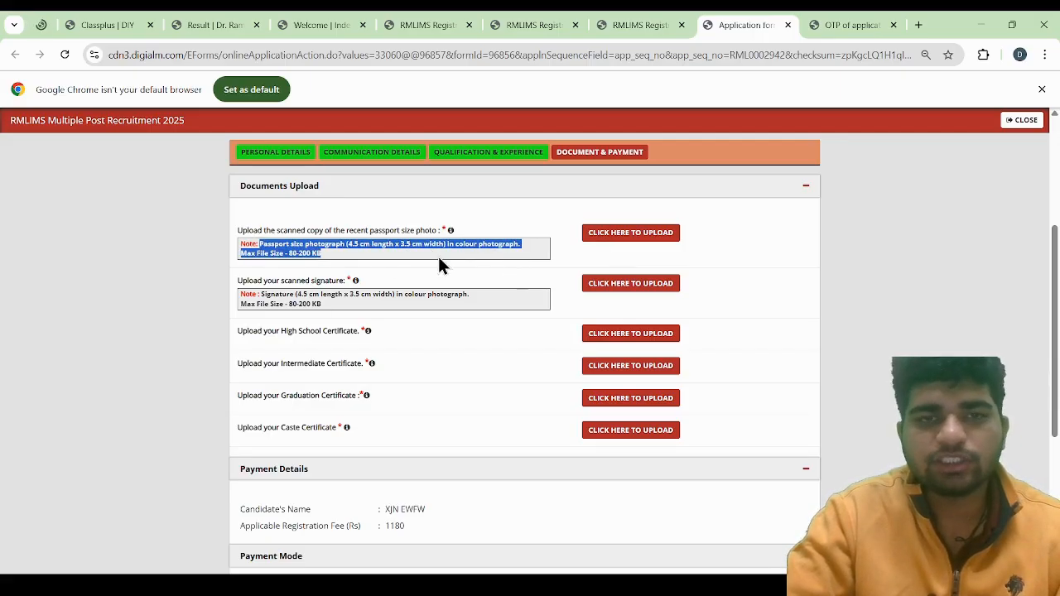
pyautogui.moveTo(453, 233)
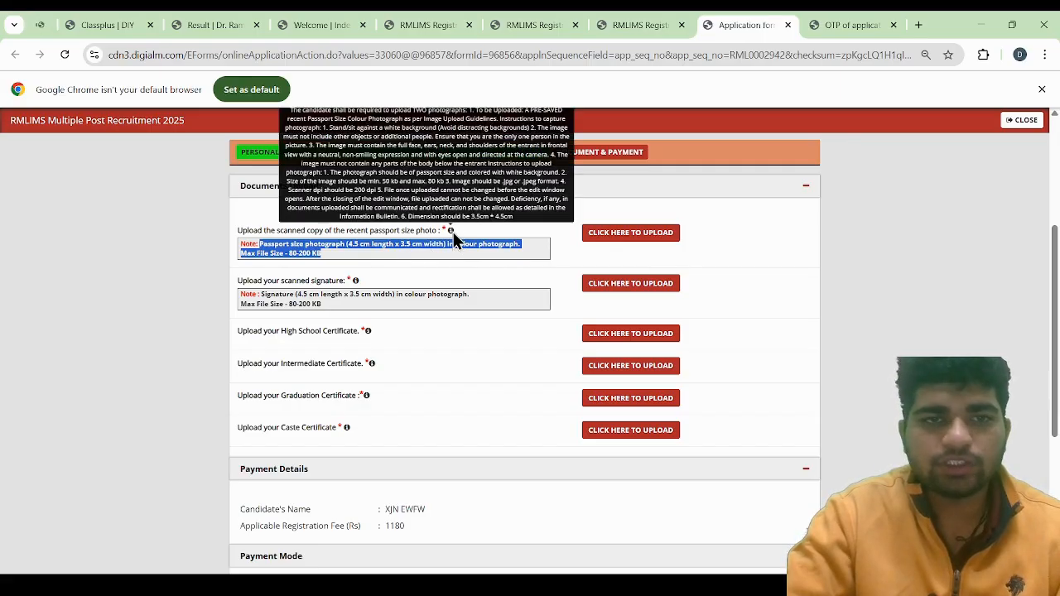
pyautogui.scroll(1, 427, 250)
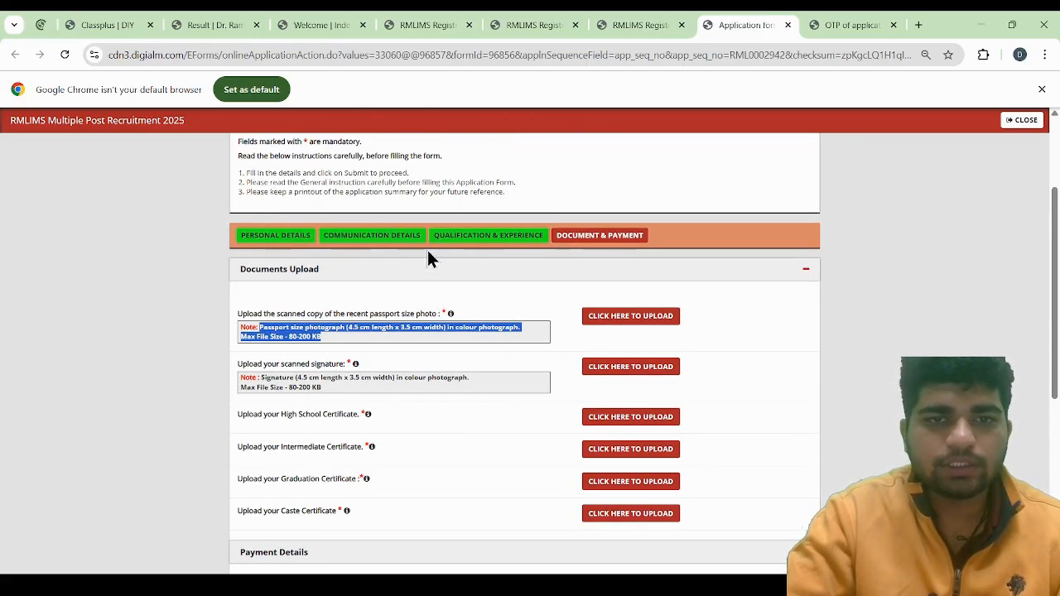
pyautogui.click(356, 365)
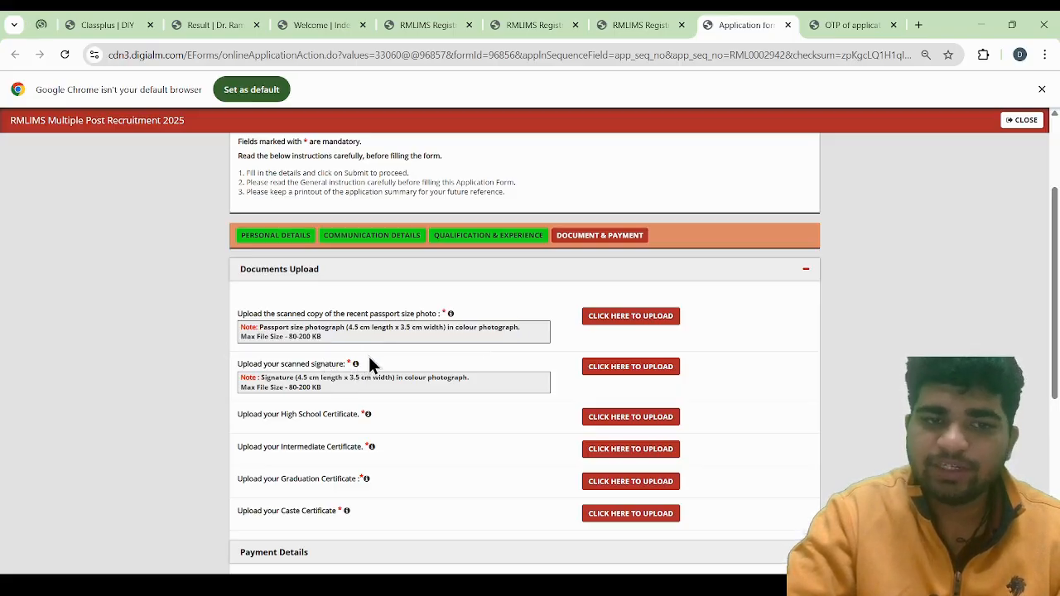
pyautogui.moveTo(358, 369)
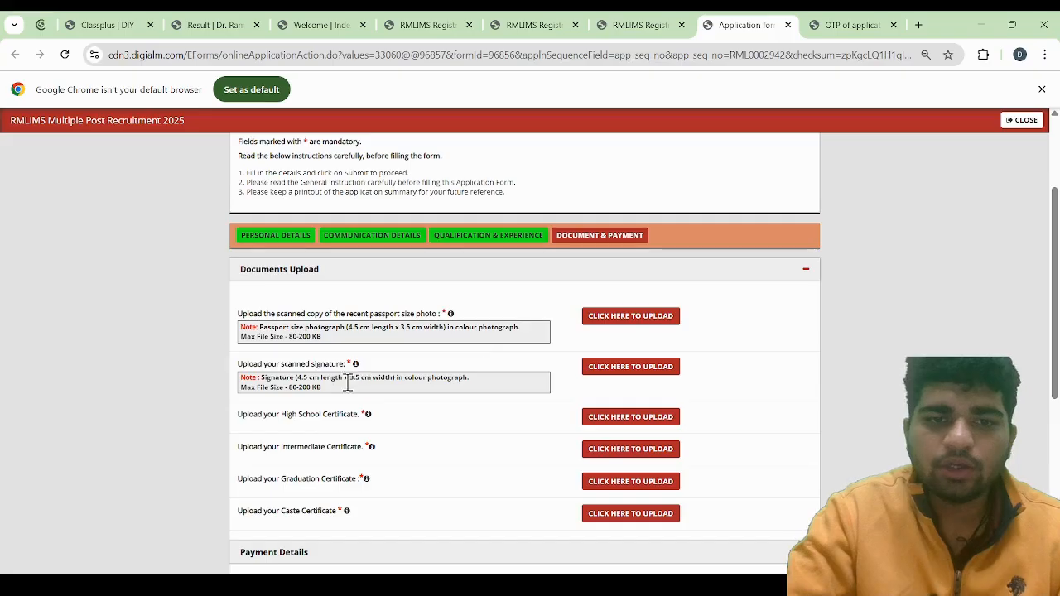
pyautogui.scroll(-1, 409, 419)
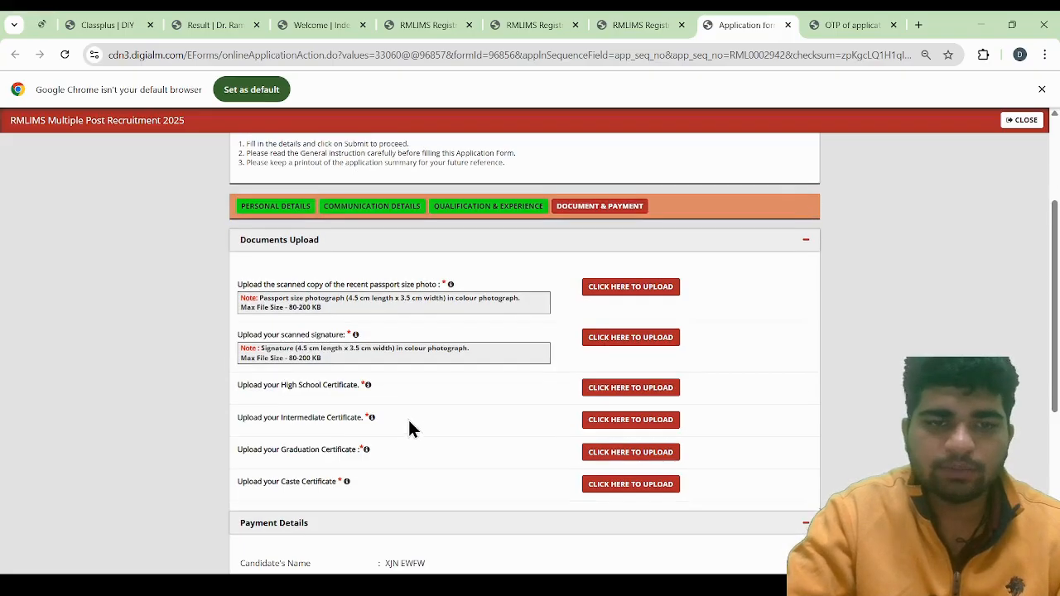
pyautogui.scroll(-1, 466, 410)
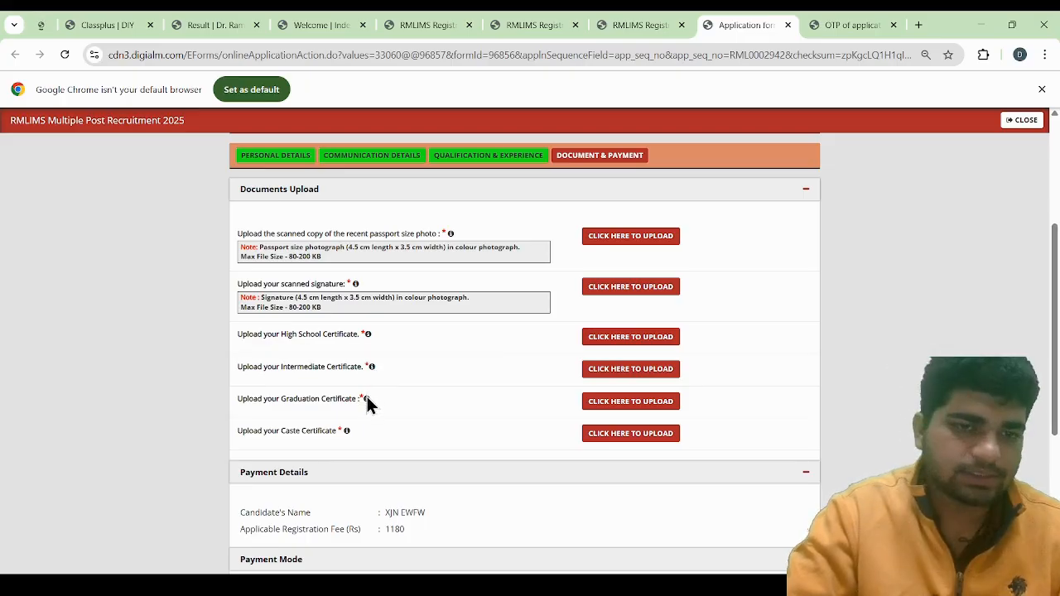
pyautogui.moveTo(367, 401)
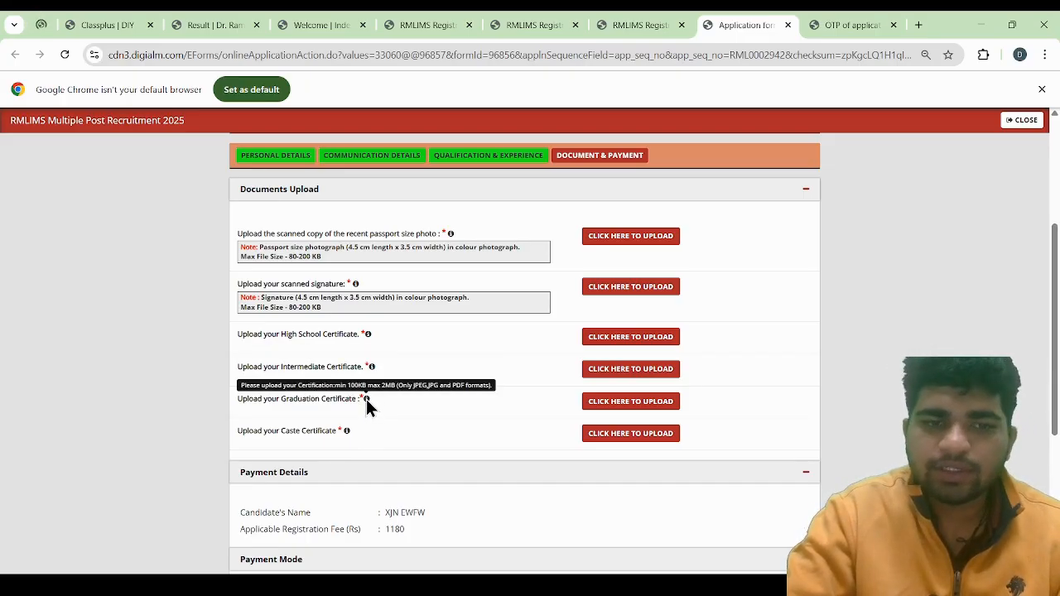
pyautogui.moveTo(346, 433)
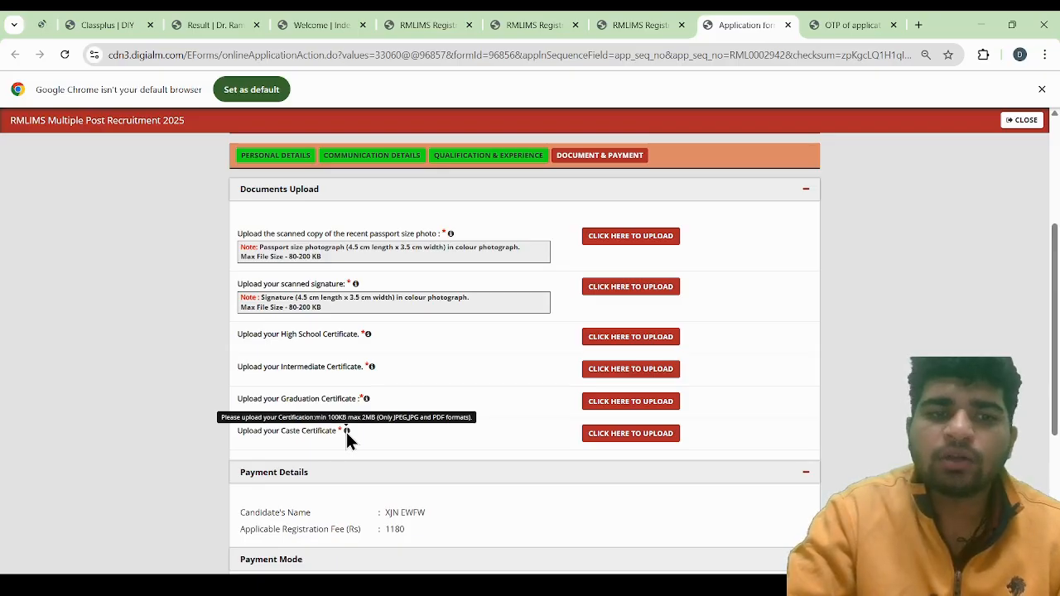
pyautogui.scroll(-1, 464, 460)
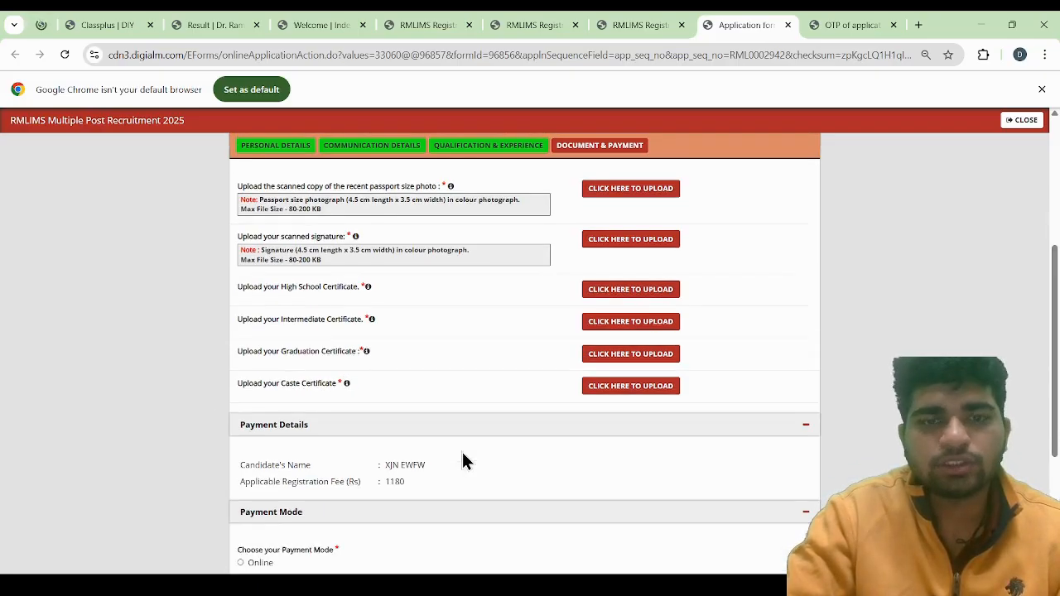
pyautogui.scroll(-1, 445, 462)
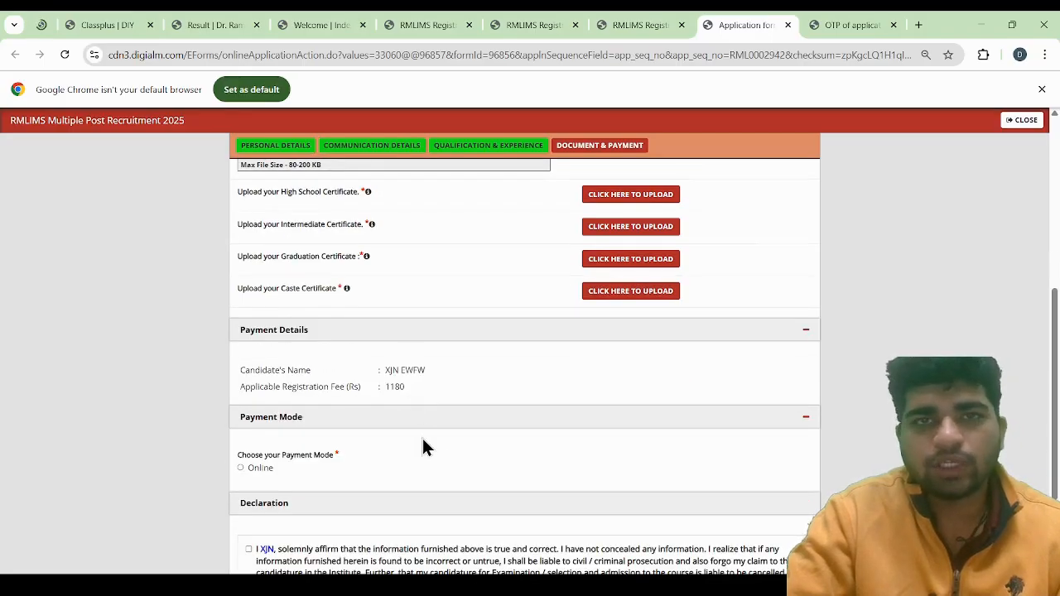
# Choose Online as the payment mode and accept both the declaration statement and the I Agree confirmation
pyautogui.scroll(-2, 423, 444)
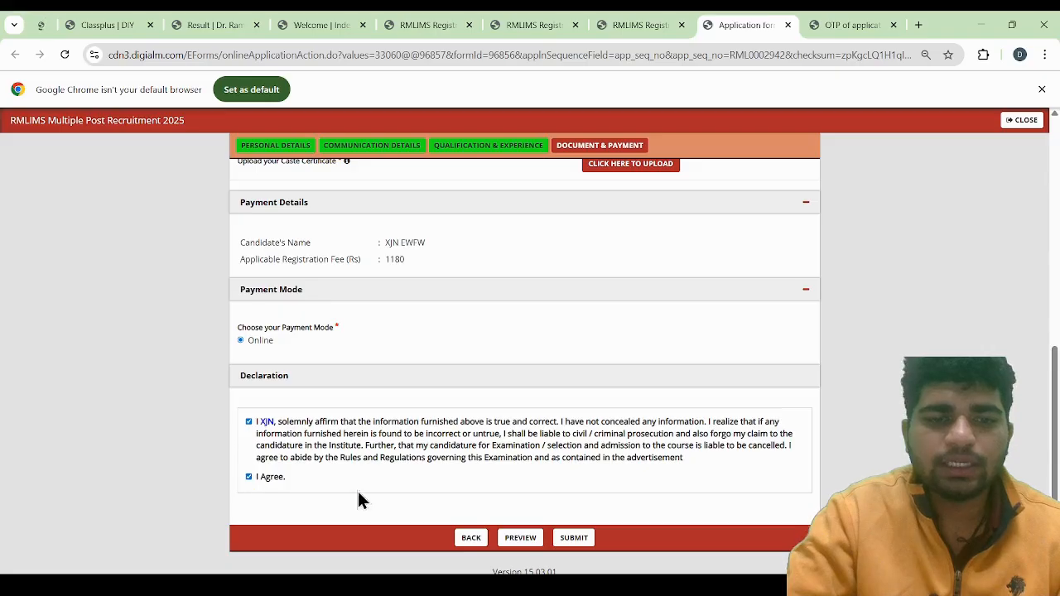
pyautogui.scroll(1, 590, 457)
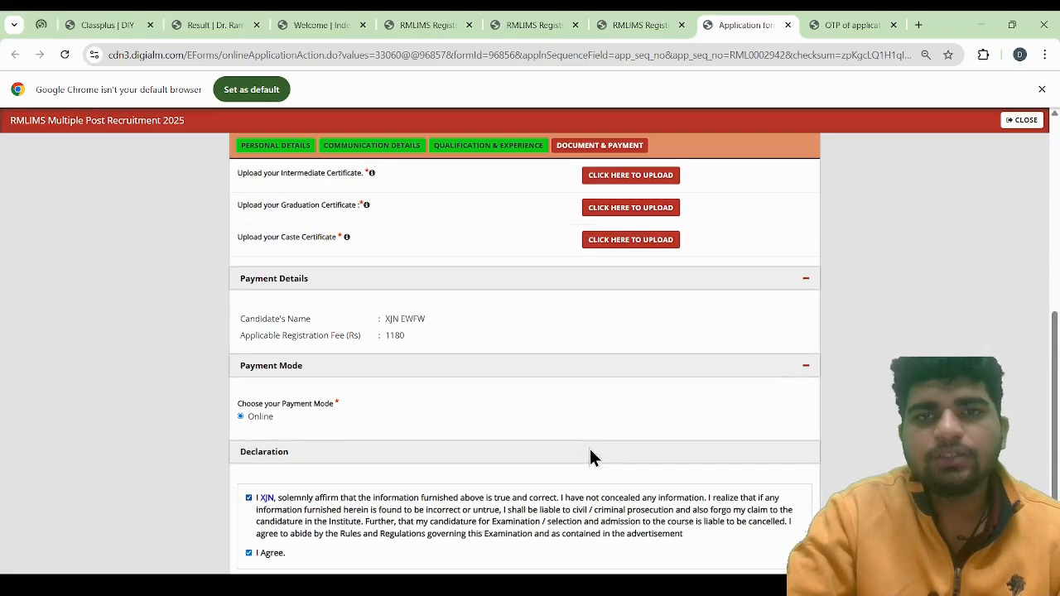
pyautogui.scroll(-1, 590, 456)
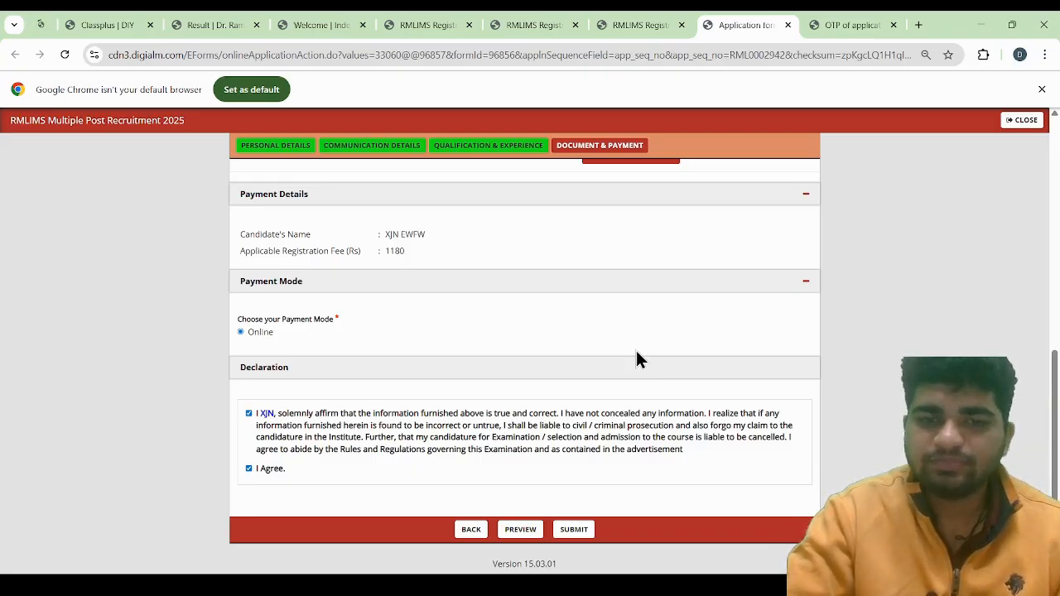
pyautogui.scroll(3, 636, 355)
pyautogui.scroll(5, 637, 358)
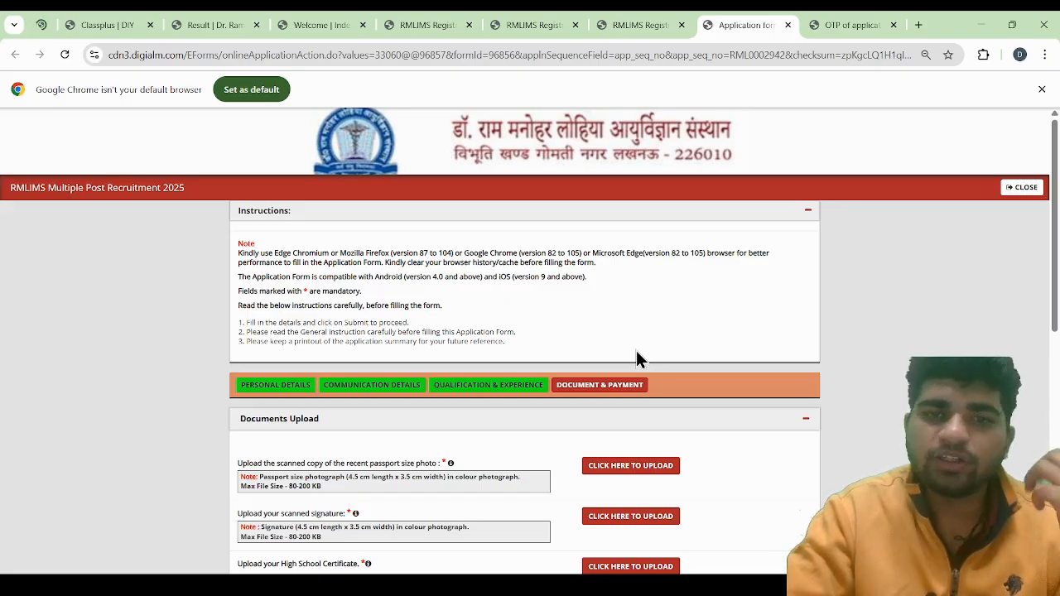
pyautogui.scroll(-1, 636, 350)
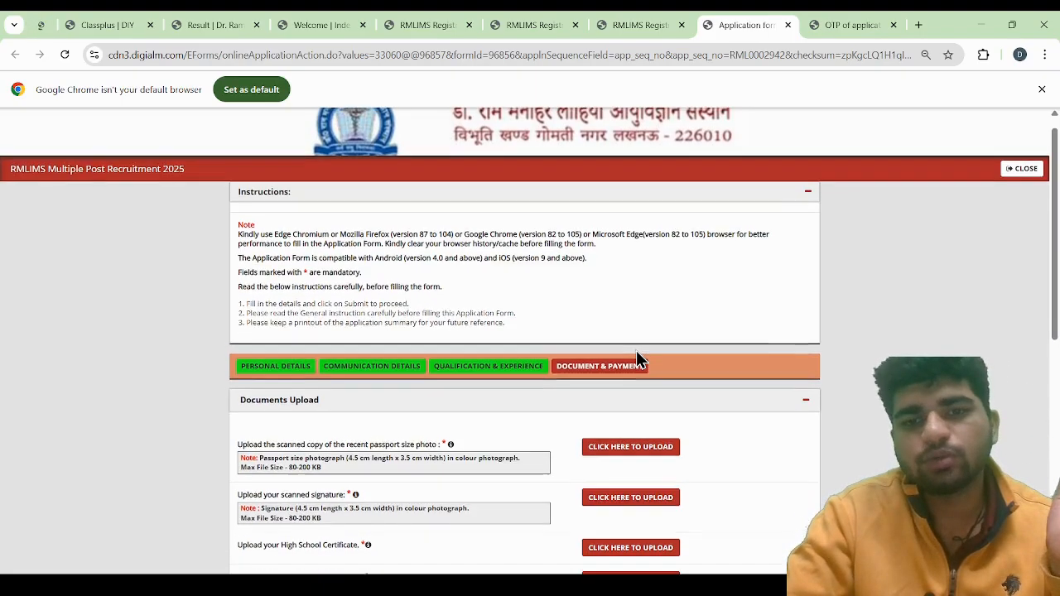
pyautogui.scroll(1, 636, 350)
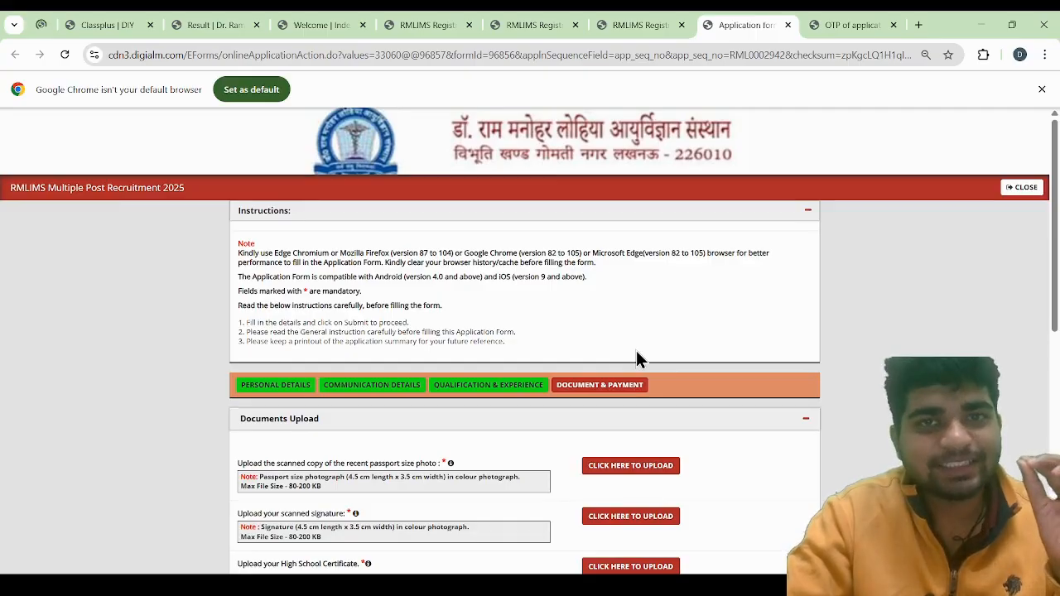